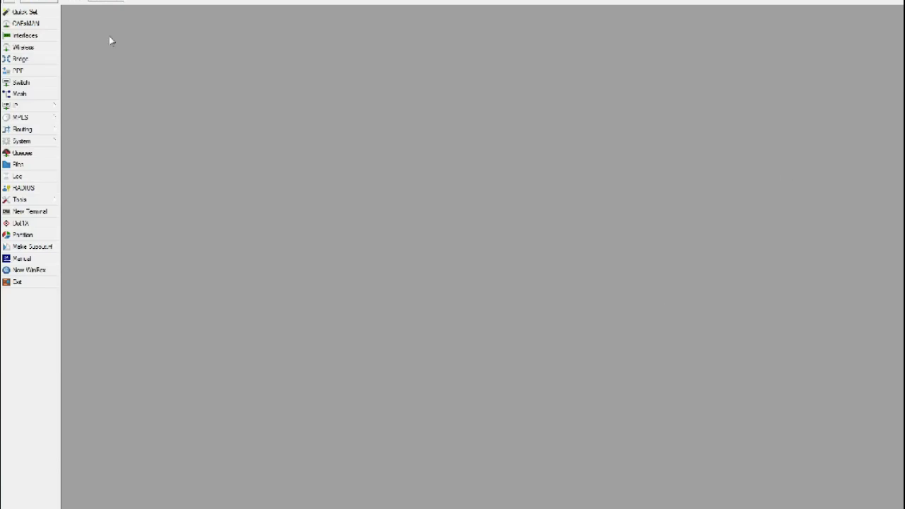
Open the interface list and rename the ether1-youtube interface as ether1-game
{"action": "left_click", "coordinate": [24, 35]}
{"action": "mouse_move", "coordinate": [222, 20]}
{"action": "left_mouse_down"}
{"action": "mouse_move", "coordinate": [215, 4]}
{"action": "mouse_move", "coordinate": [229, 19]}
{"action": "left_mouse_up"}
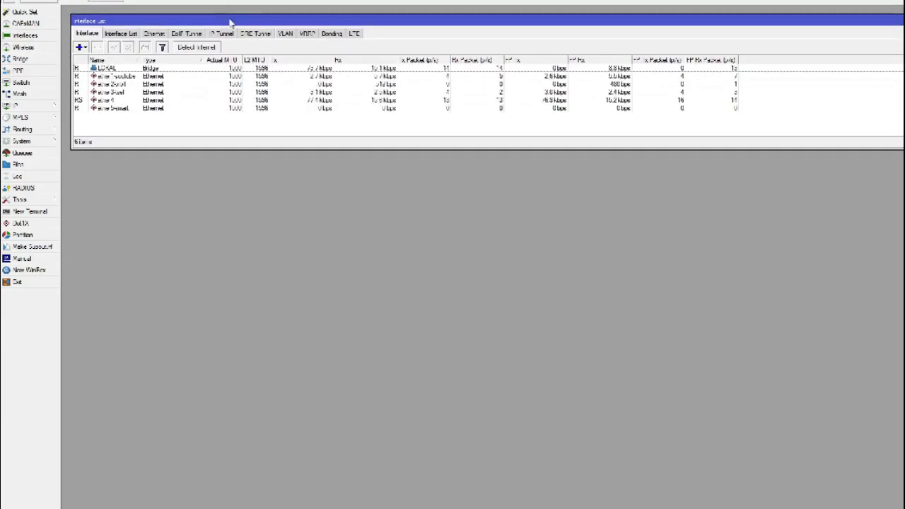
{"action": "left_click", "coordinate": [122, 76]}
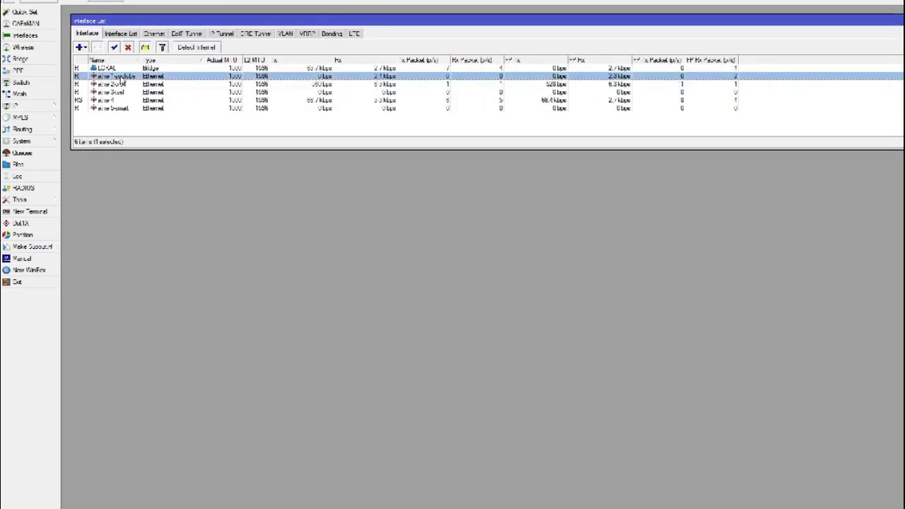
{"action": "double_click", "coordinate": [133, 80]}
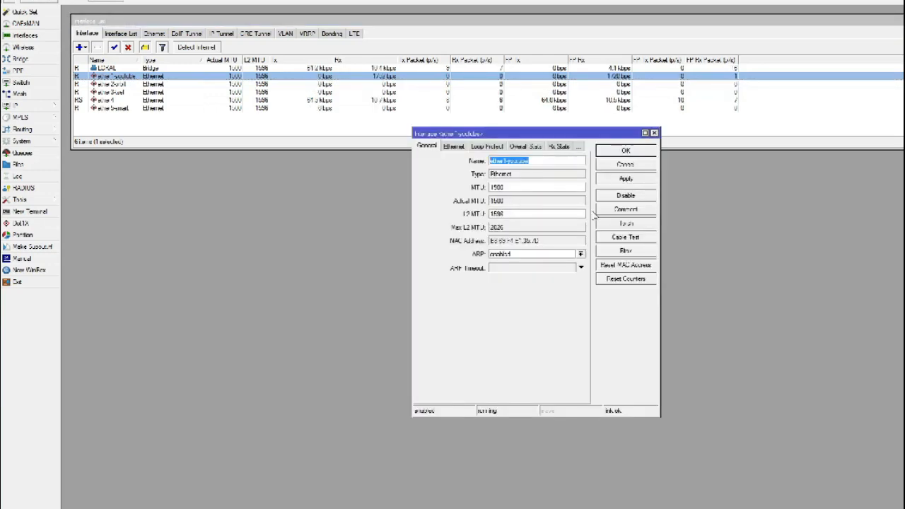
{"action": "left_click_drag", "start_coordinate": [530, 162], "coordinate": [509, 161]}
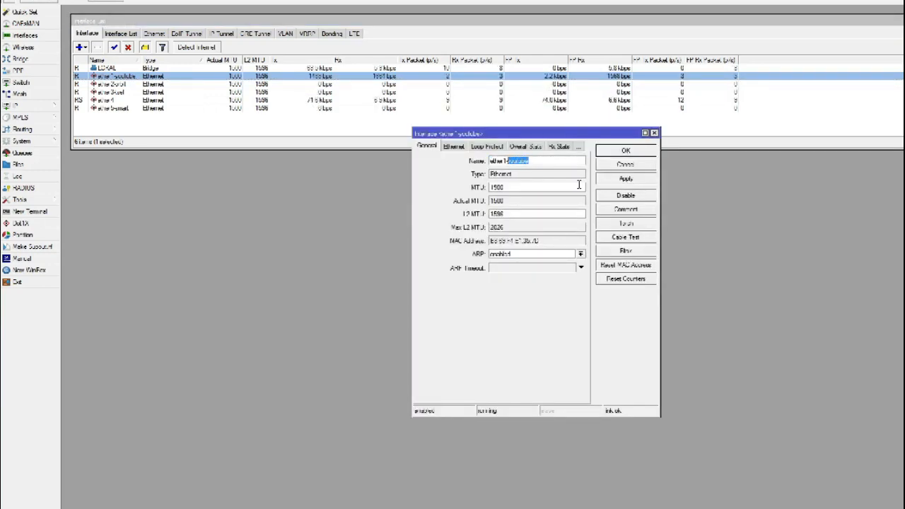
{"action": "type", "text": "game"}
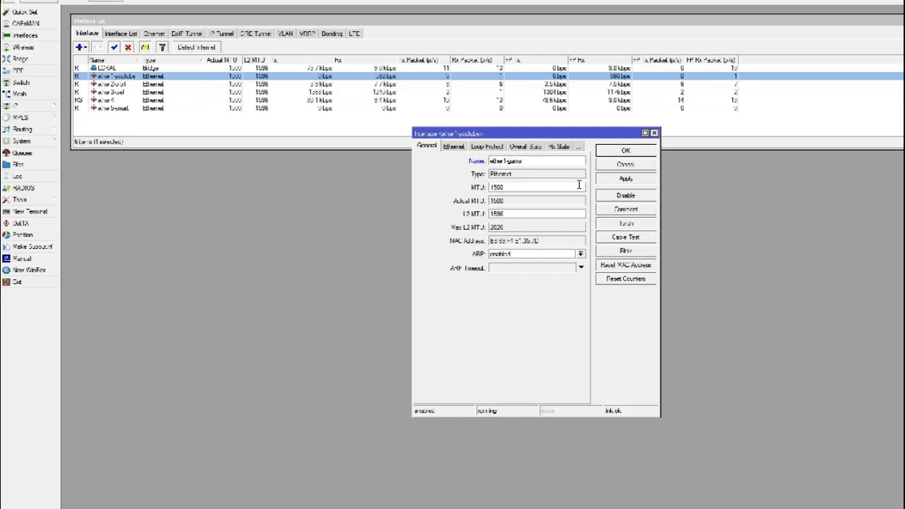
{"action": "left_click", "coordinate": [628, 178]}
{"action": "left_click", "coordinate": [633, 152]}
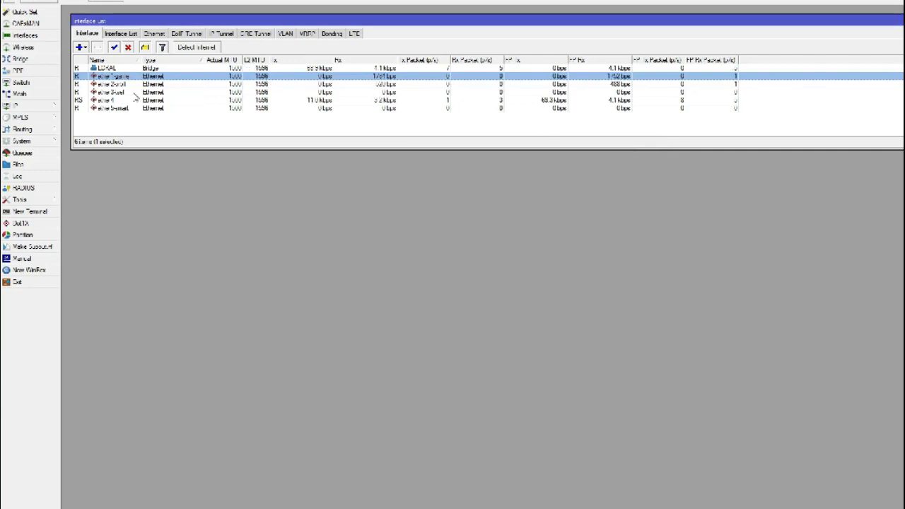
Review the Ethernet interfaces ether1 to ether5 in the interface list, checking the name assigned to each port
{"action": "left_click", "coordinate": [122, 85]}
{"action": "key", "text": "Up"}
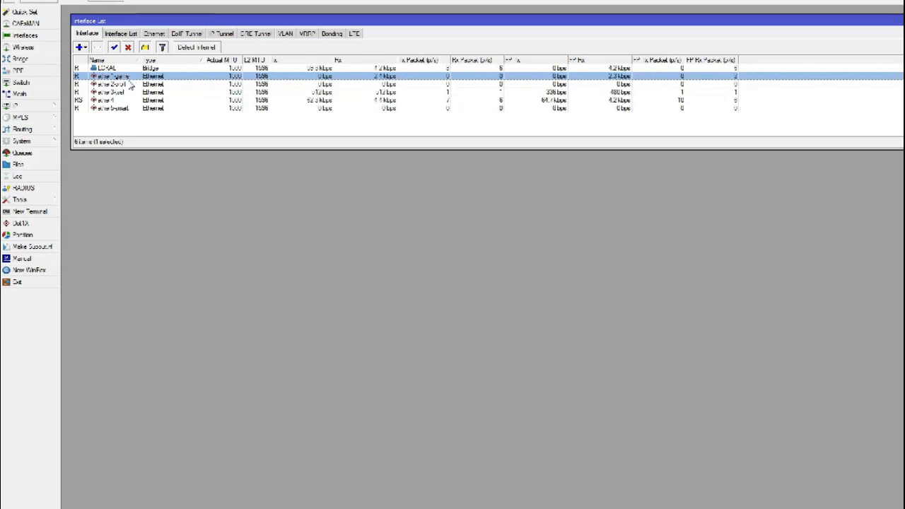
{"action": "left_click", "coordinate": [125, 85]}
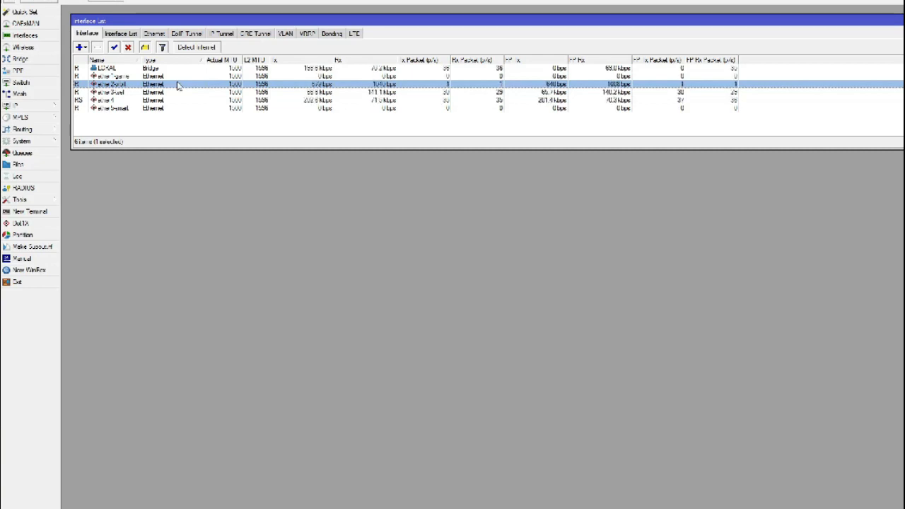
{"action": "left_click", "coordinate": [136, 93]}
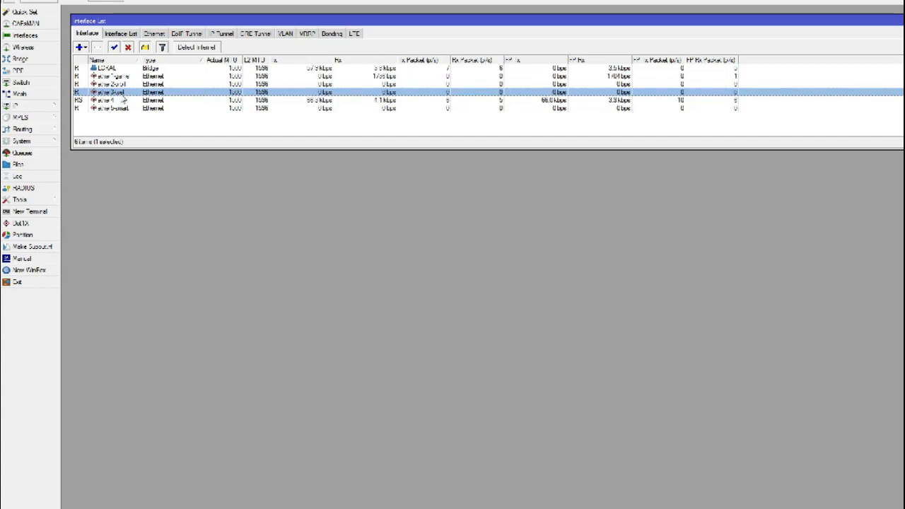
{"action": "left_click", "coordinate": [139, 84]}
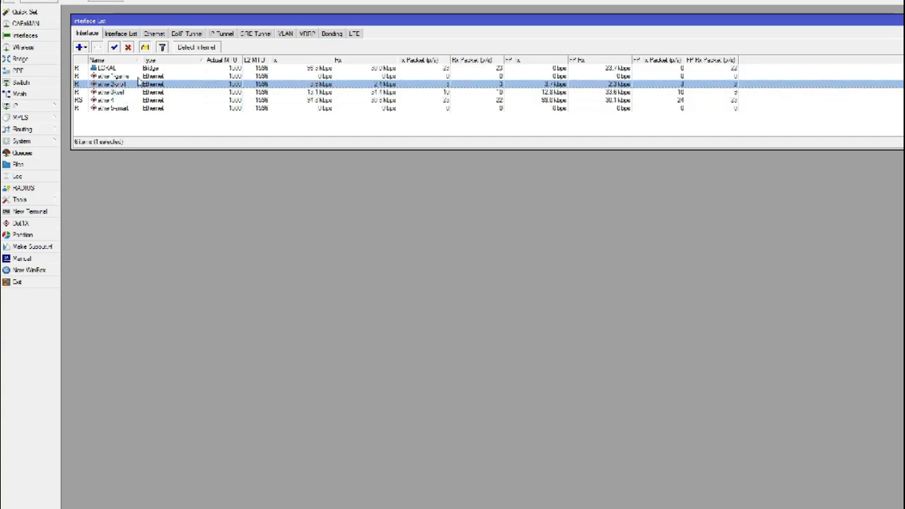
{"action": "left_click", "coordinate": [138, 76]}
{"action": "left_click", "coordinate": [128, 92]}
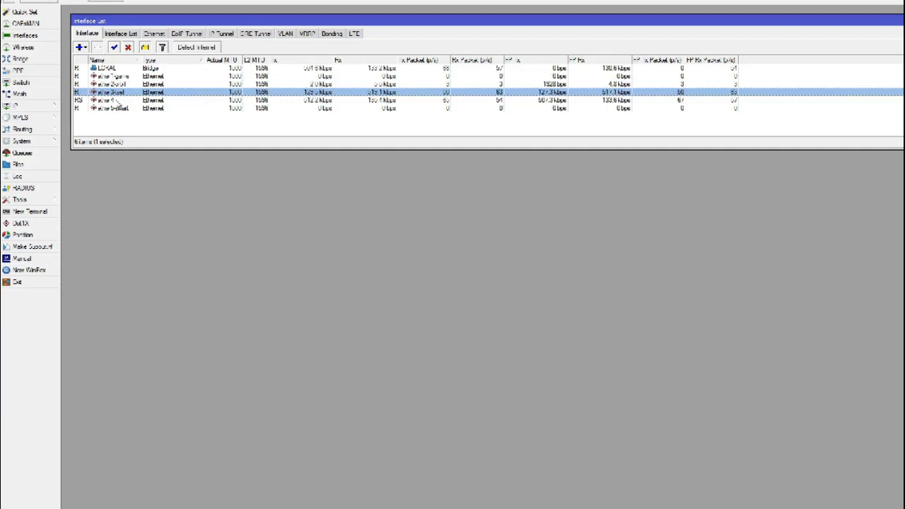
{"action": "left_click", "coordinate": [116, 101]}
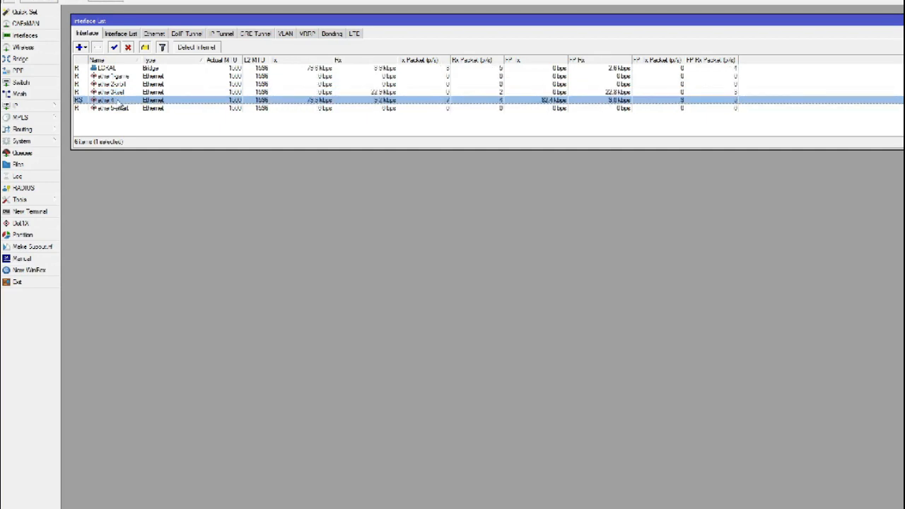
{"action": "left_click", "coordinate": [123, 109]}
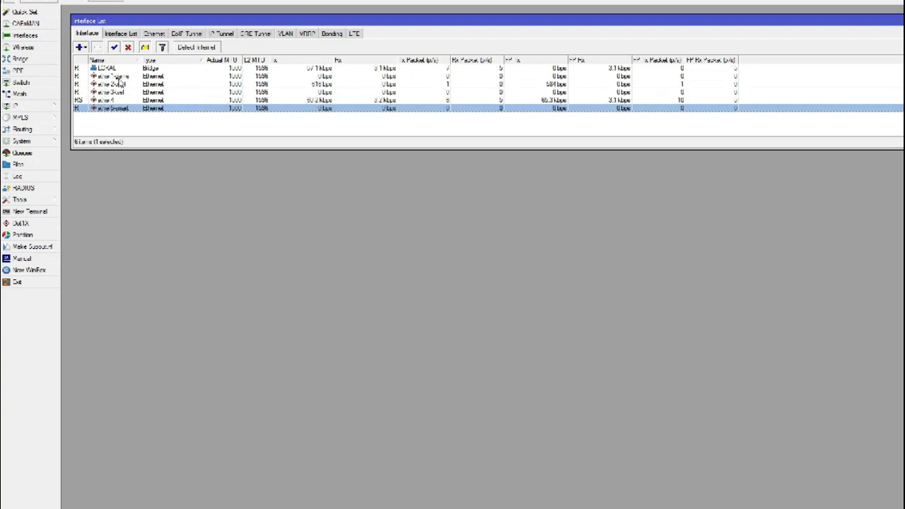
{"action": "left_click", "coordinate": [119, 76]}
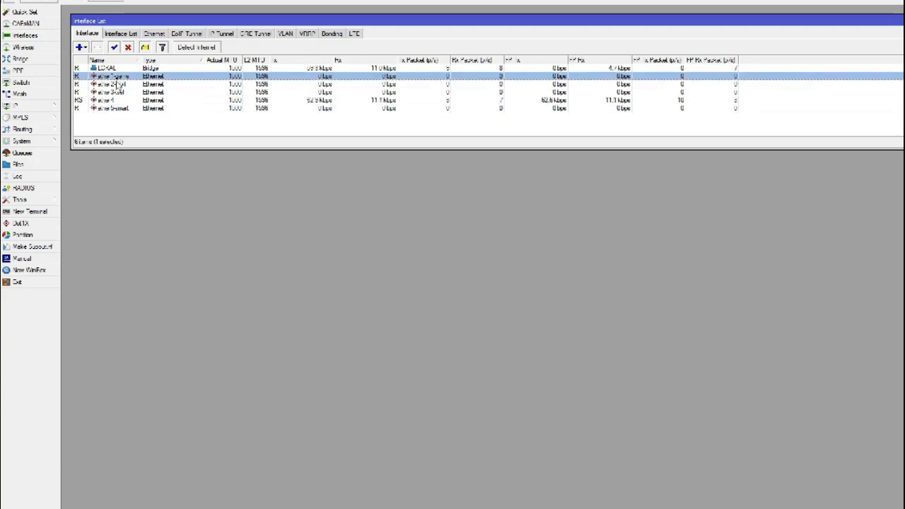
{"action": "left_click", "coordinate": [118, 95]}
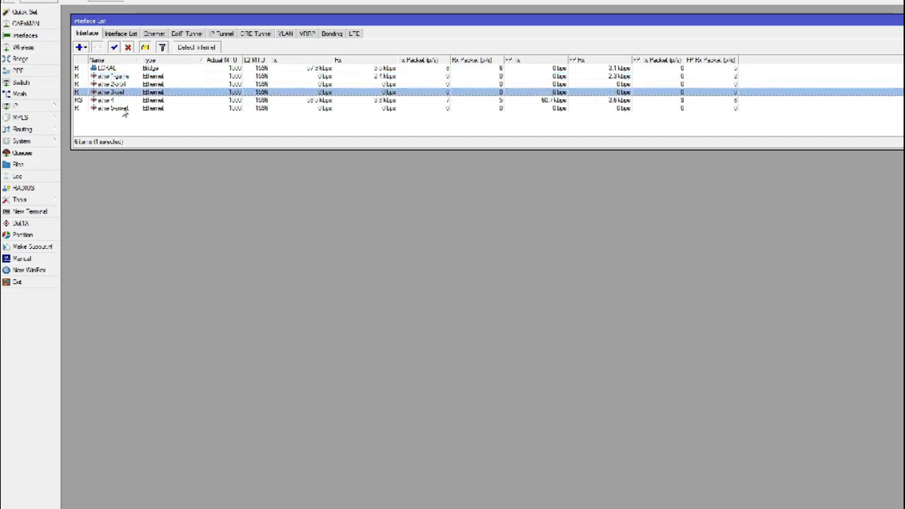
{"action": "left_click", "coordinate": [125, 110]}
{"action": "left_click", "coordinate": [124, 120]}
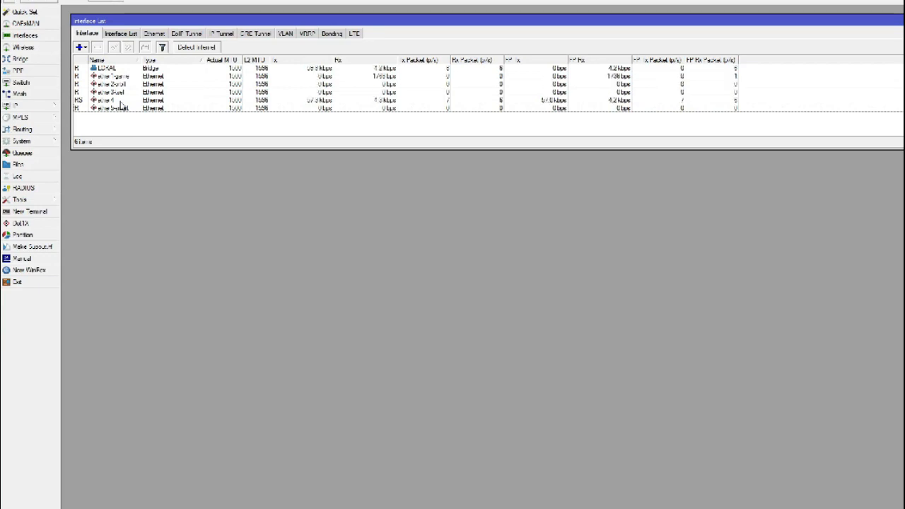
{"action": "left_click", "coordinate": [128, 109]}
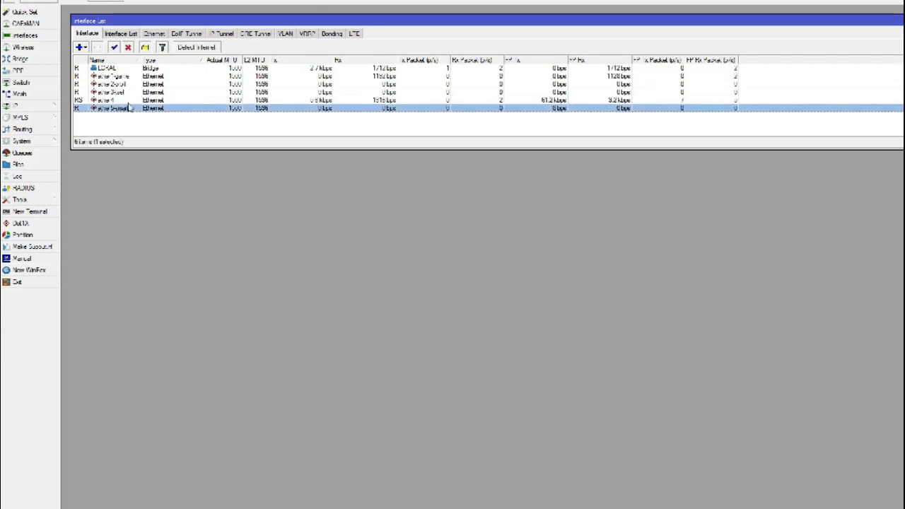
{"action": "left_click", "coordinate": [133, 76]}
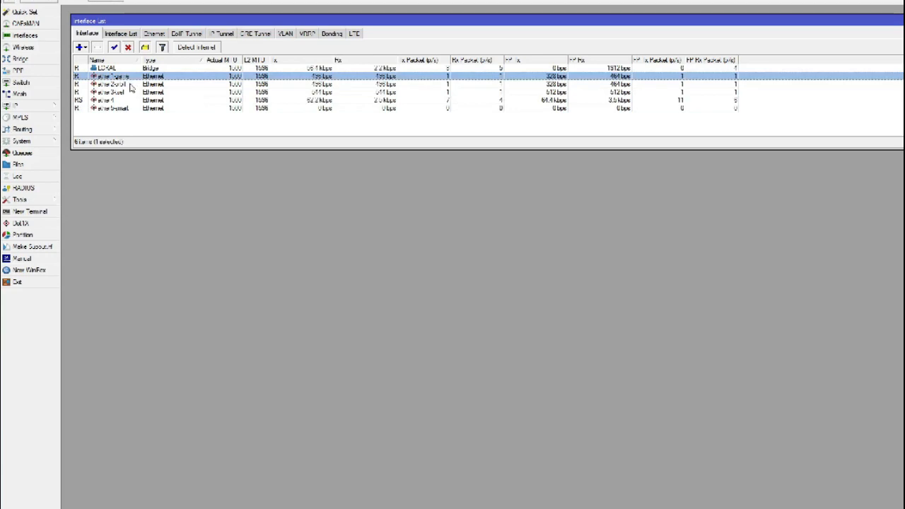
{"action": "left_click", "coordinate": [133, 84]}
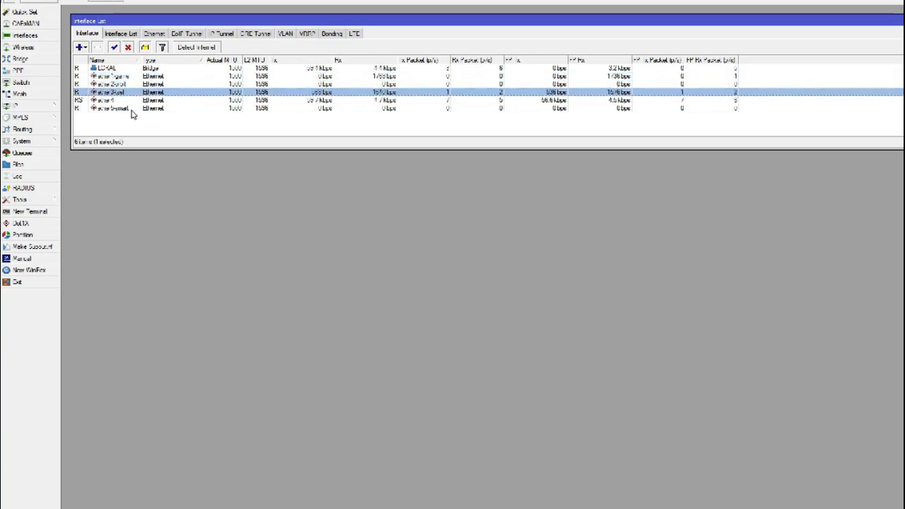
{"action": "left_click", "coordinate": [130, 110]}
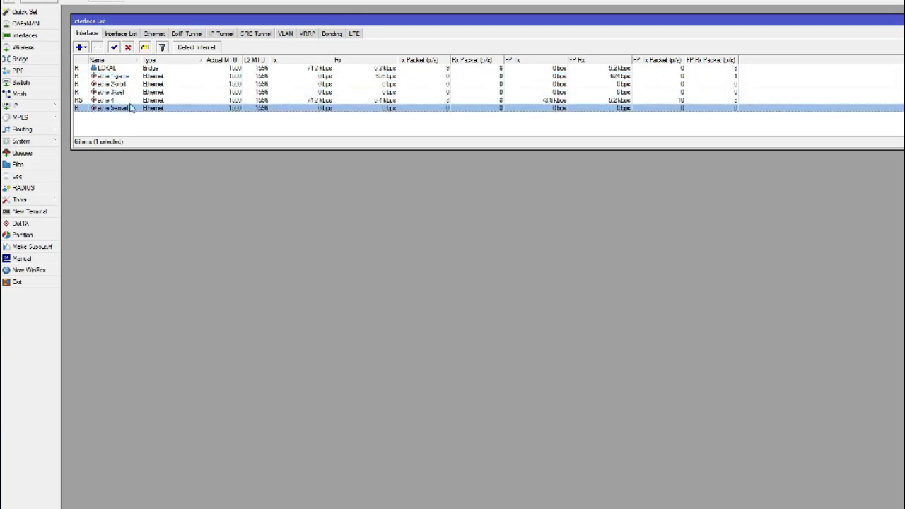
{"action": "left_click", "coordinate": [131, 78]}
{"action": "left_click", "coordinate": [131, 85]}
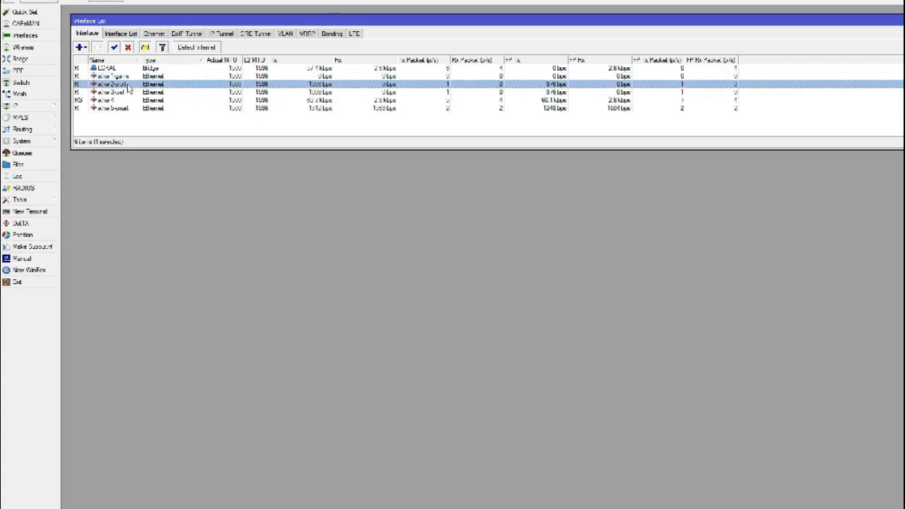
{"action": "left_click", "coordinate": [130, 92]}
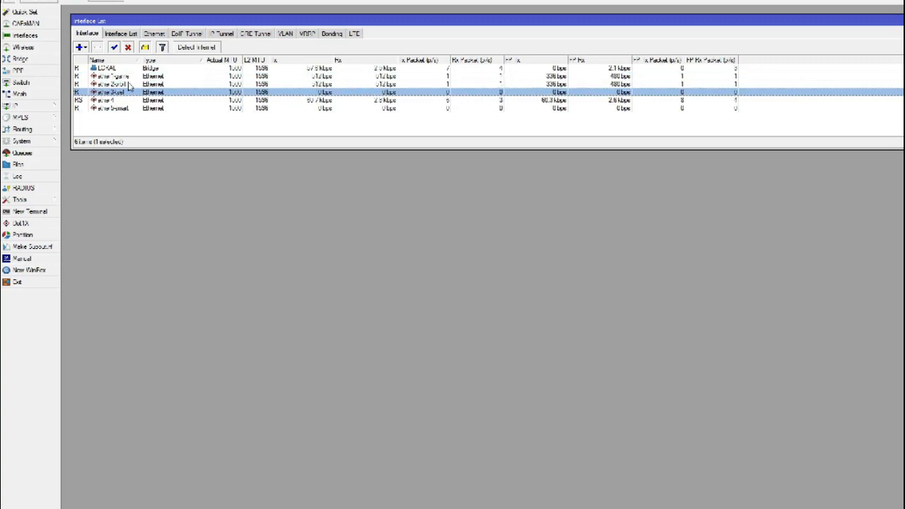
{"action": "left_click", "coordinate": [130, 84]}
{"action": "left_click", "coordinate": [131, 77]}
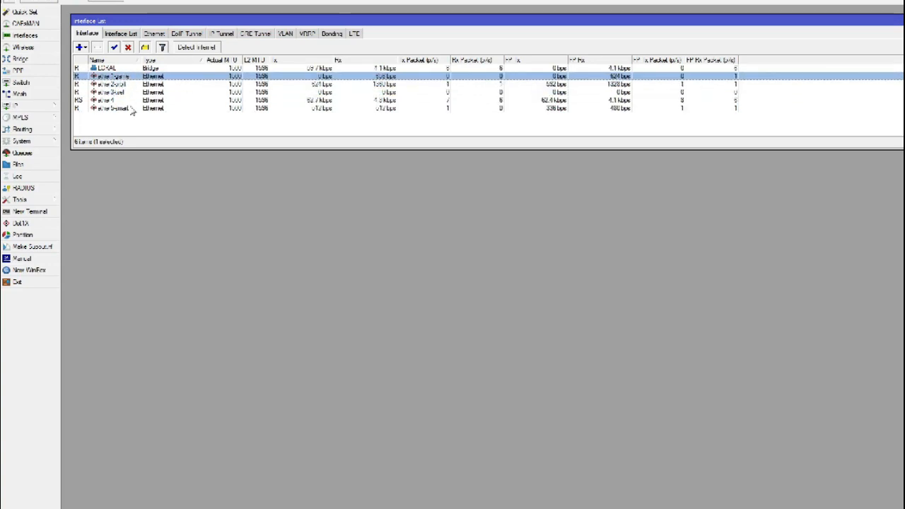
{"action": "left_click", "coordinate": [132, 107]}
{"action": "left_click", "coordinate": [133, 121]}
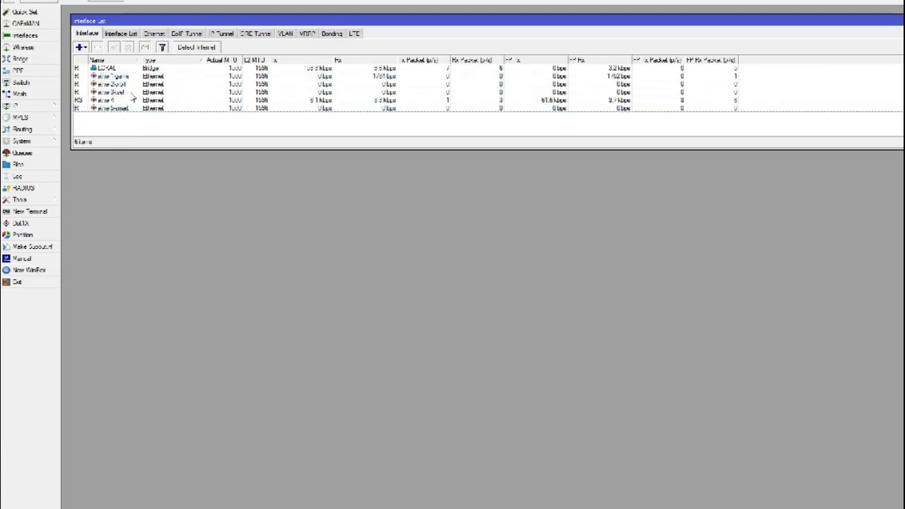
{"action": "left_click", "coordinate": [131, 92]}
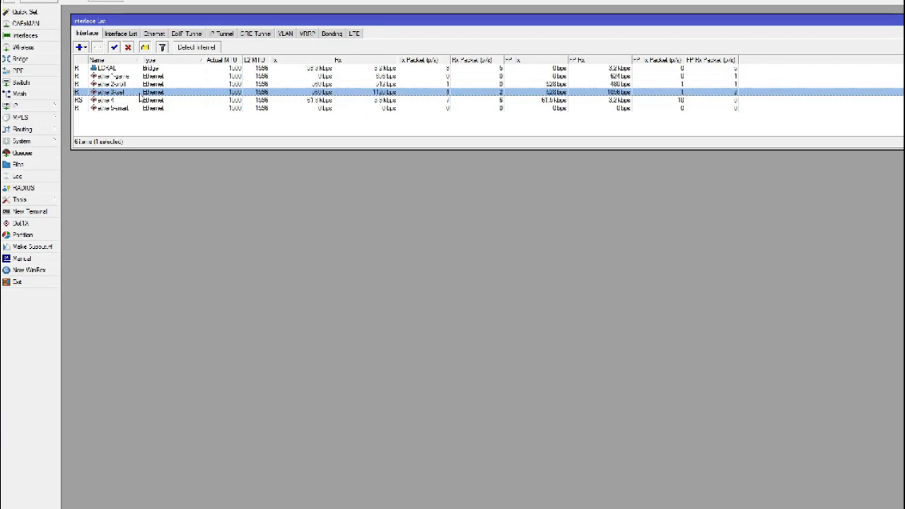
{"action": "left_click", "coordinate": [140, 122]}
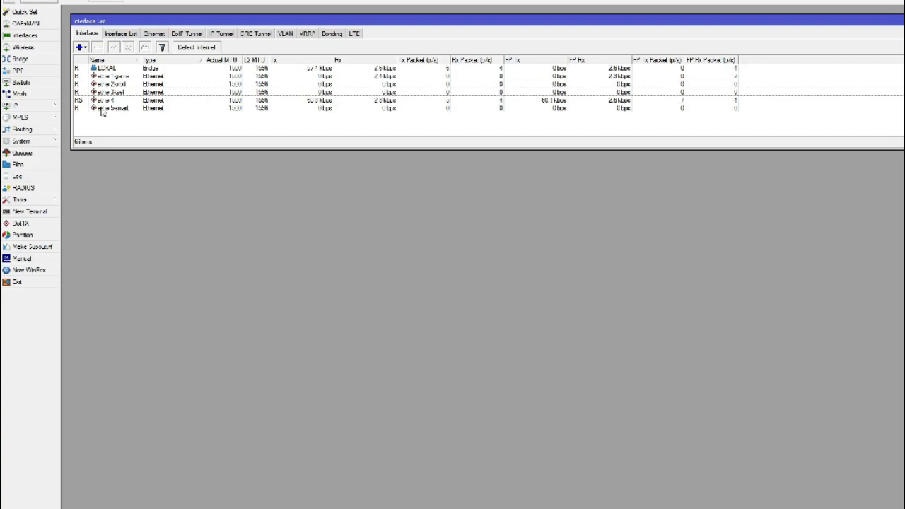
{"action": "left_click", "coordinate": [105, 110]}
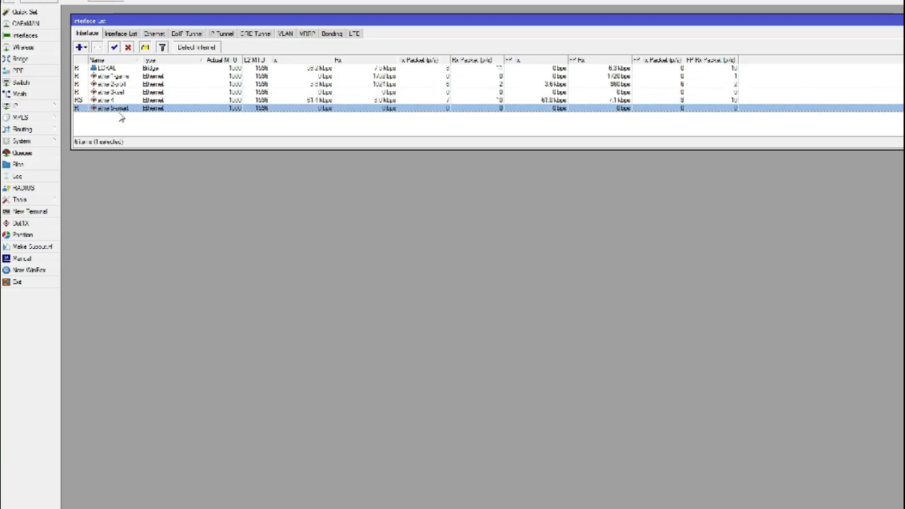
{"action": "left_click", "coordinate": [123, 122]}
{"action": "left_click", "coordinate": [132, 110]}
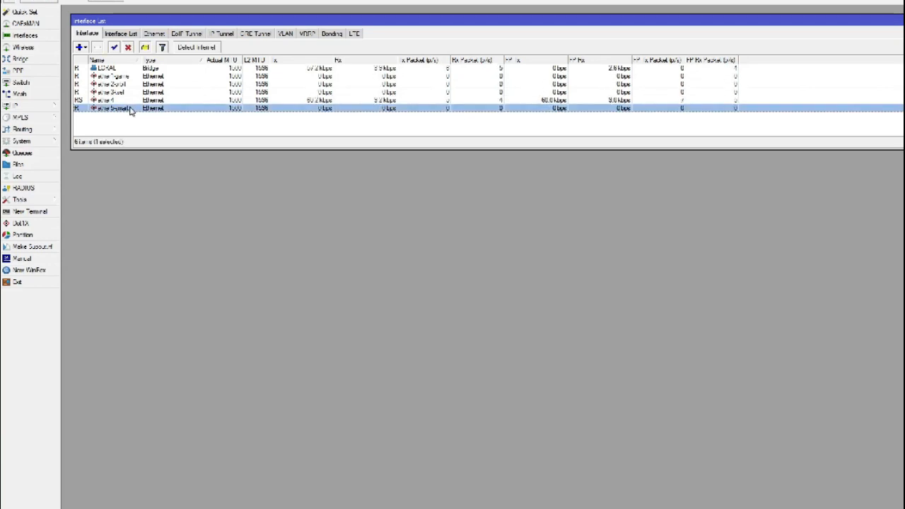
{"action": "left_click", "coordinate": [132, 121]}
{"action": "left_click", "coordinate": [132, 110]}
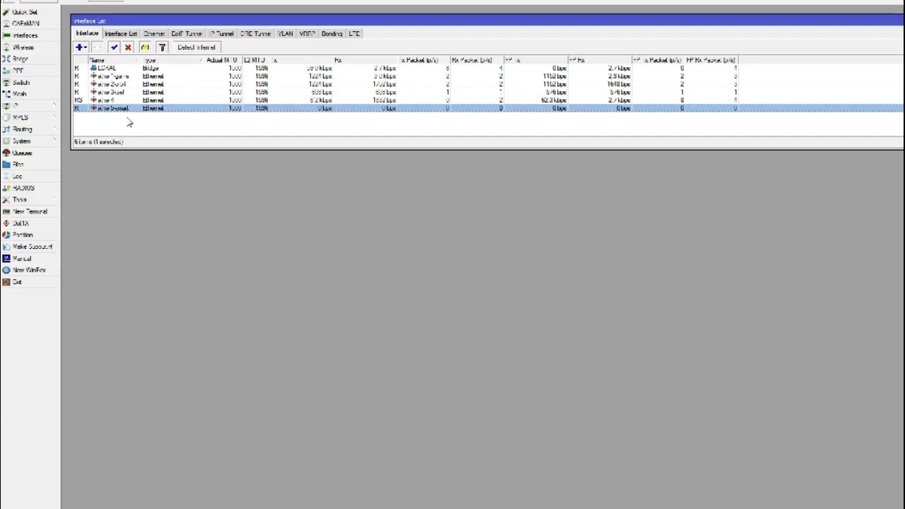
{"action": "left_click", "coordinate": [129, 122]}
{"action": "left_click", "coordinate": [128, 109]}
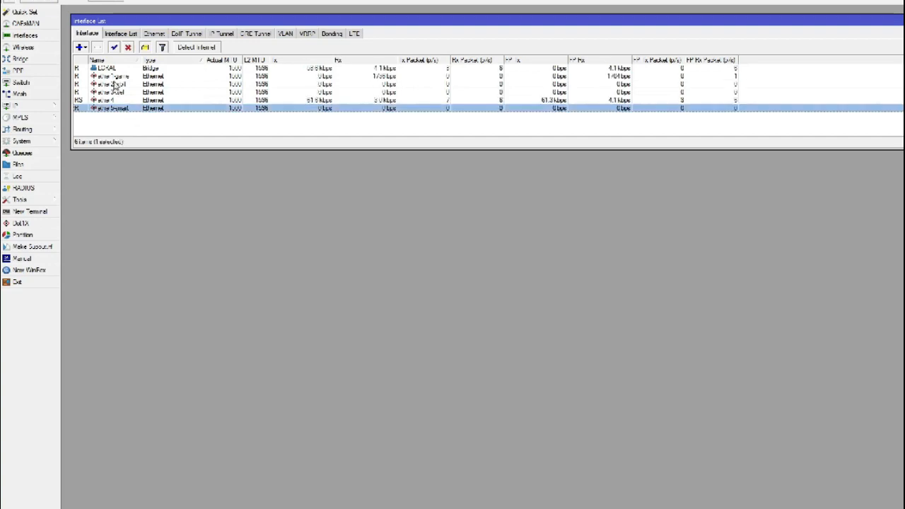
{"action": "left_click", "coordinate": [117, 76]}
{"action": "left_click", "coordinate": [121, 84]}
{"action": "left_click", "coordinate": [123, 92]}
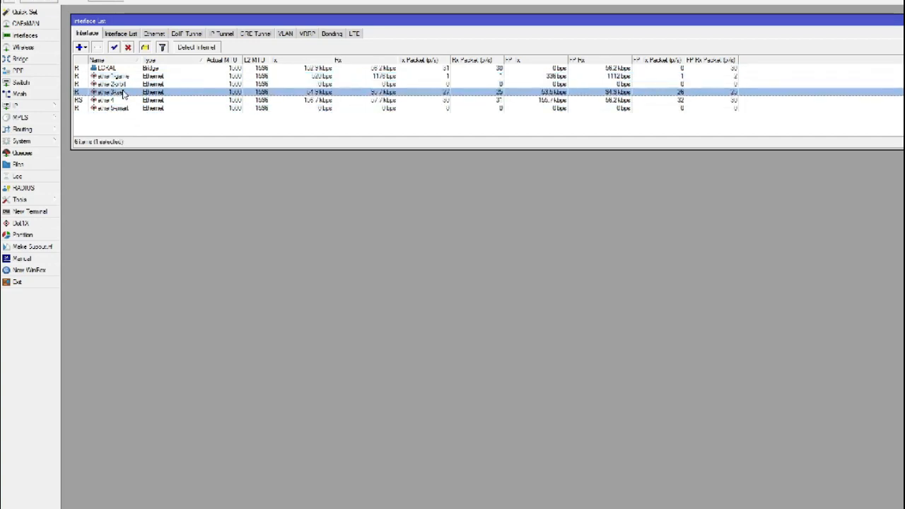
{"action": "left_click", "coordinate": [132, 123]}
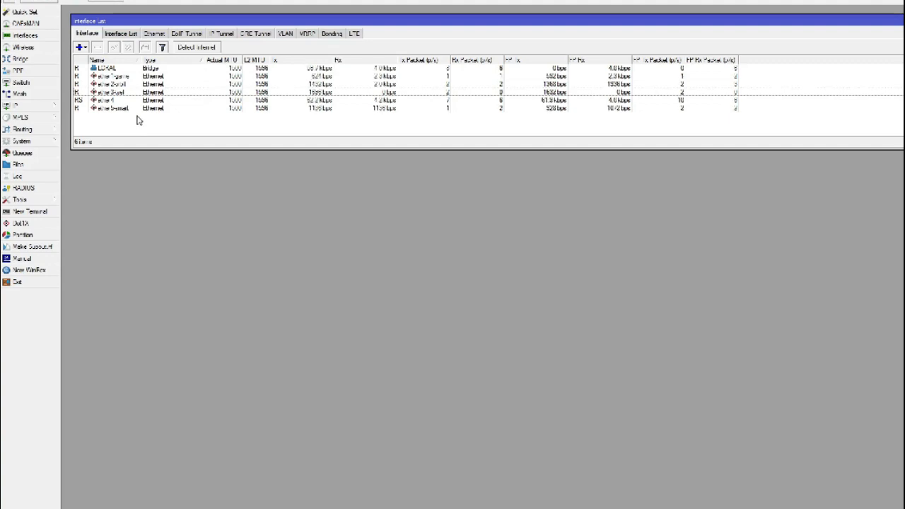
{"action": "left_click", "coordinate": [140, 111]}
{"action": "left_click", "coordinate": [146, 131]}
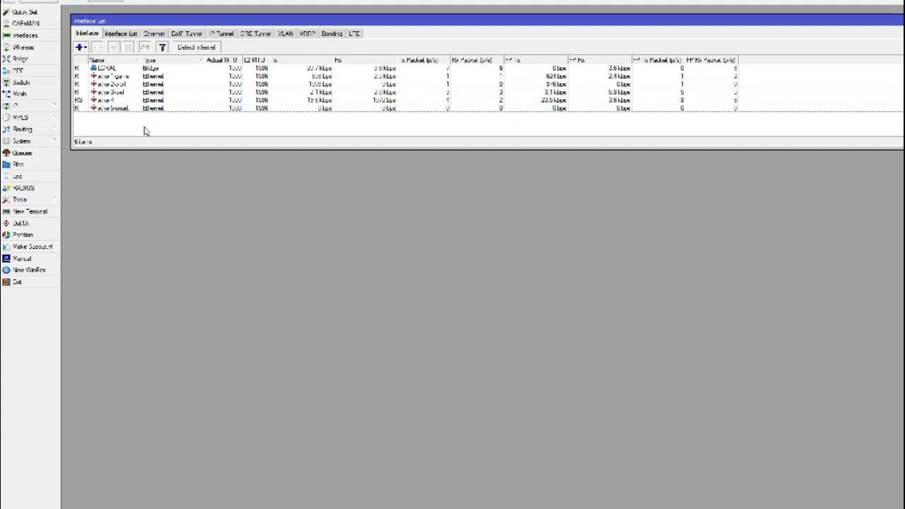
{"action": "left_click", "coordinate": [154, 111]}
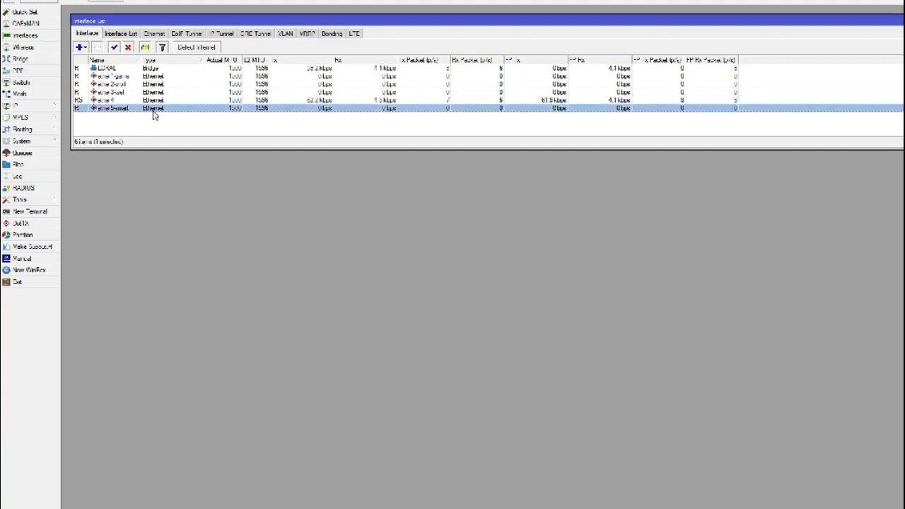
{"action": "left_click", "coordinate": [152, 125]}
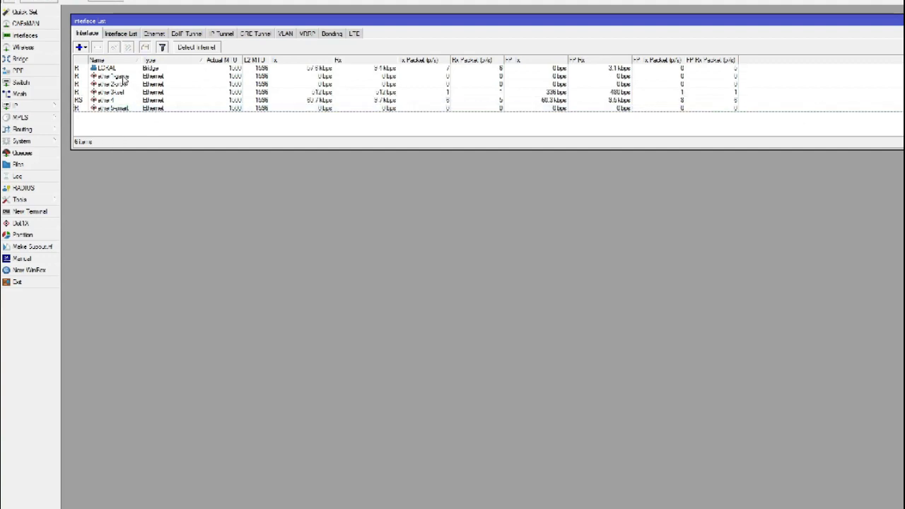
Examine the ether5-smart port in the interface list and compare it with ether1-game and ether2-orbit
{"action": "left_click", "coordinate": [82, 110]}
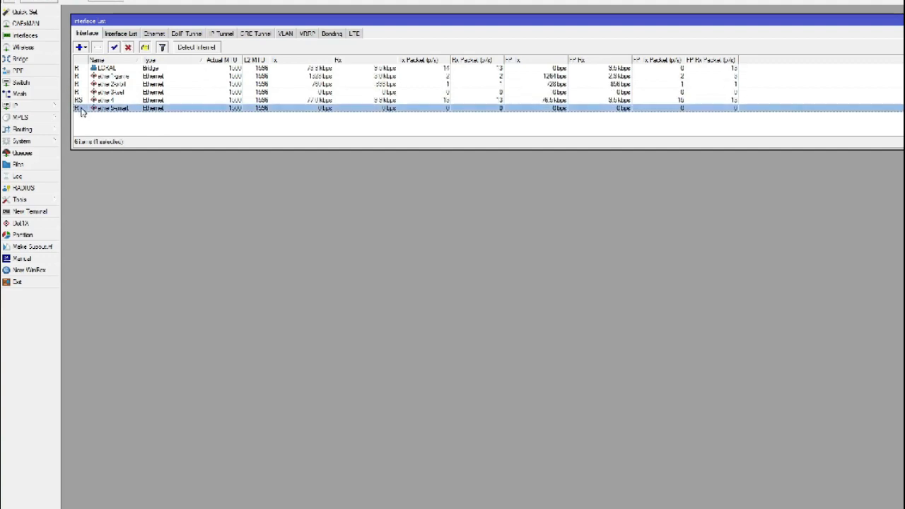
{"action": "left_click", "coordinate": [117, 132]}
{"action": "left_click", "coordinate": [123, 110]}
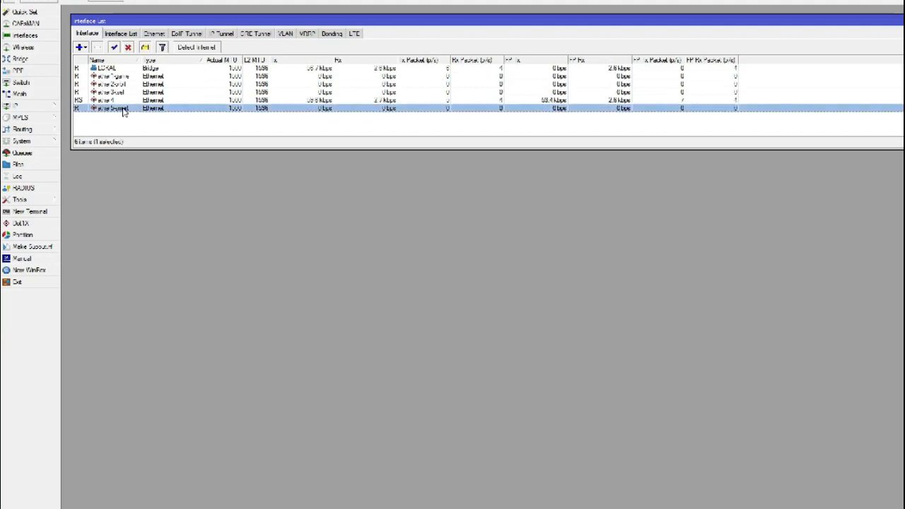
{"action": "left_click", "coordinate": [124, 120]}
{"action": "left_click", "coordinate": [123, 110]}
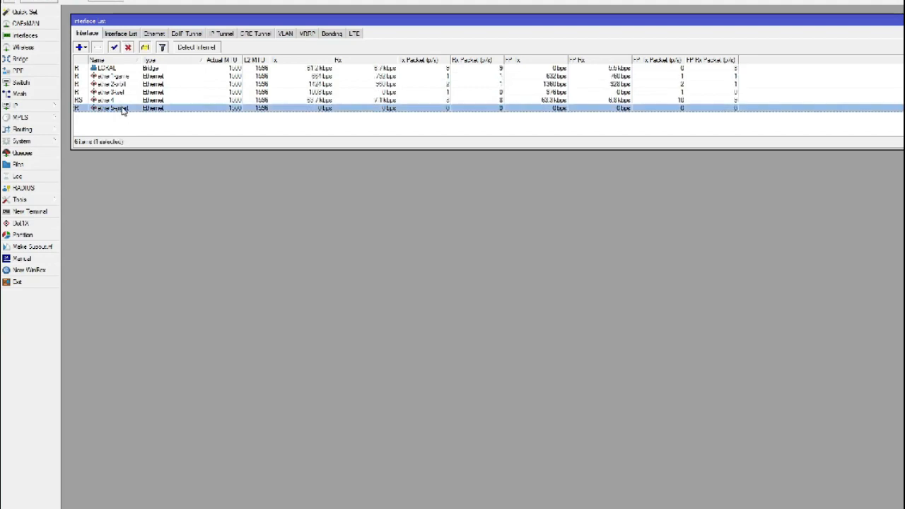
{"action": "left_click", "coordinate": [126, 132]}
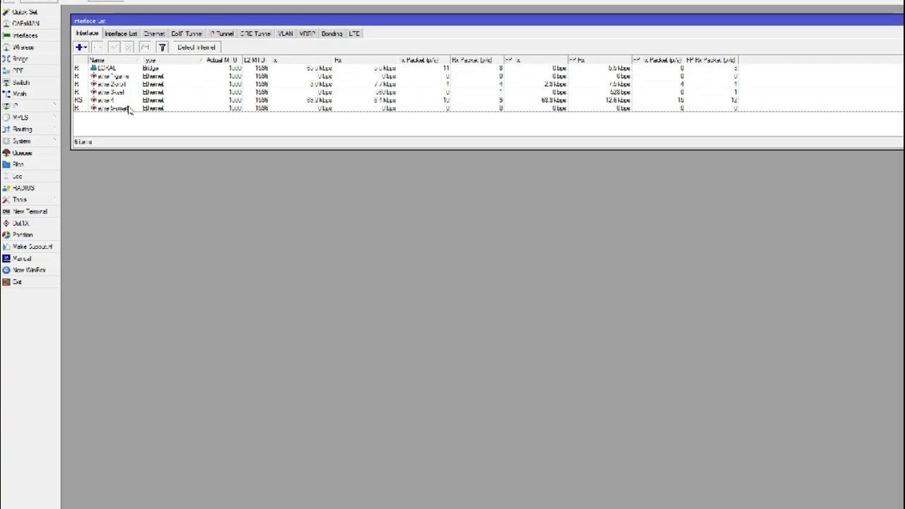
{"action": "left_click", "coordinate": [131, 107]}
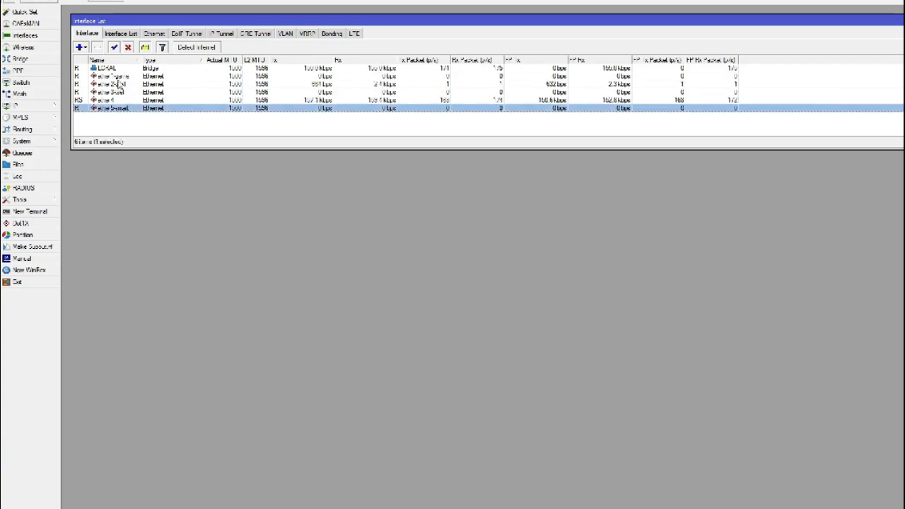
{"action": "left_click", "coordinate": [119, 77]}
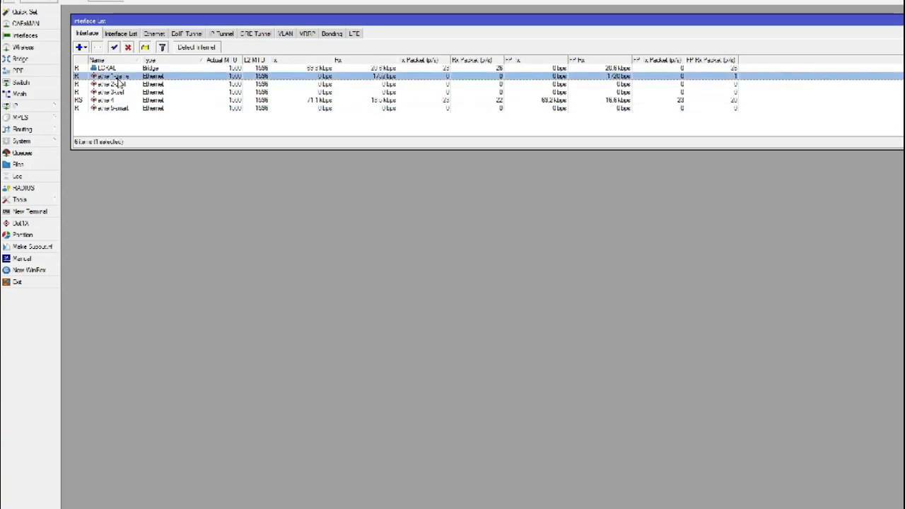
{"action": "left_click", "coordinate": [119, 85]}
{"action": "left_click", "coordinate": [127, 120]}
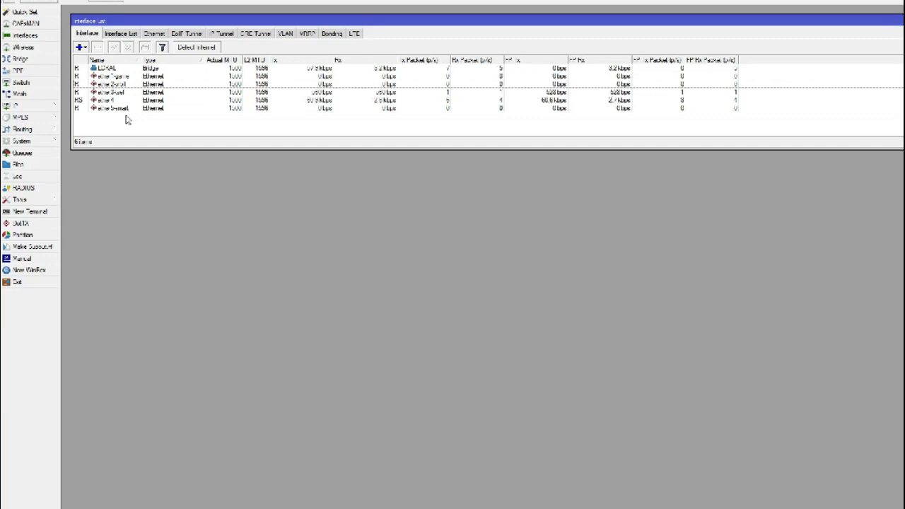
{"action": "left_click", "coordinate": [121, 83]}
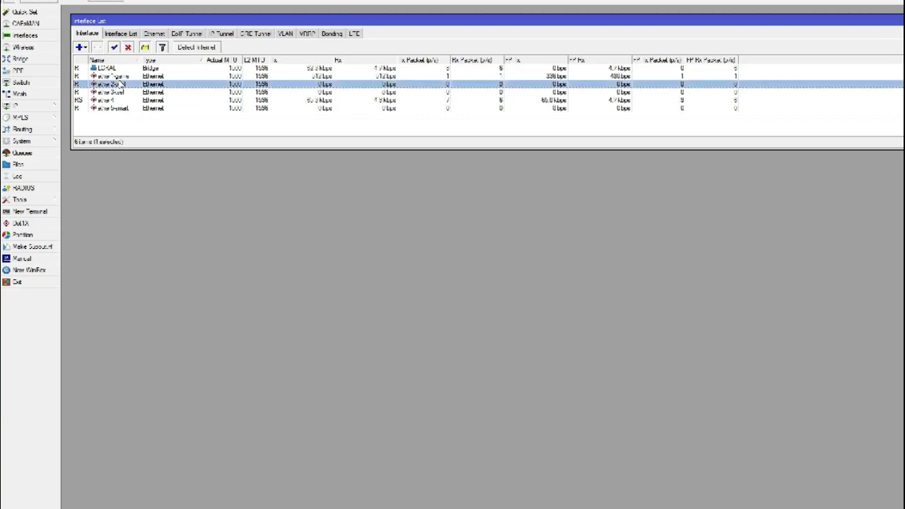
{"action": "left_click", "coordinate": [119, 76]}
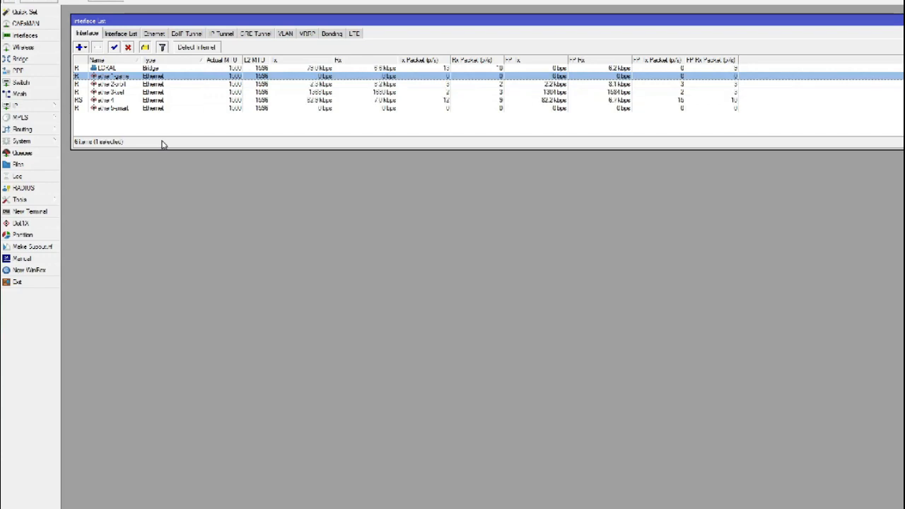
{"action": "left_click", "coordinate": [177, 134]}
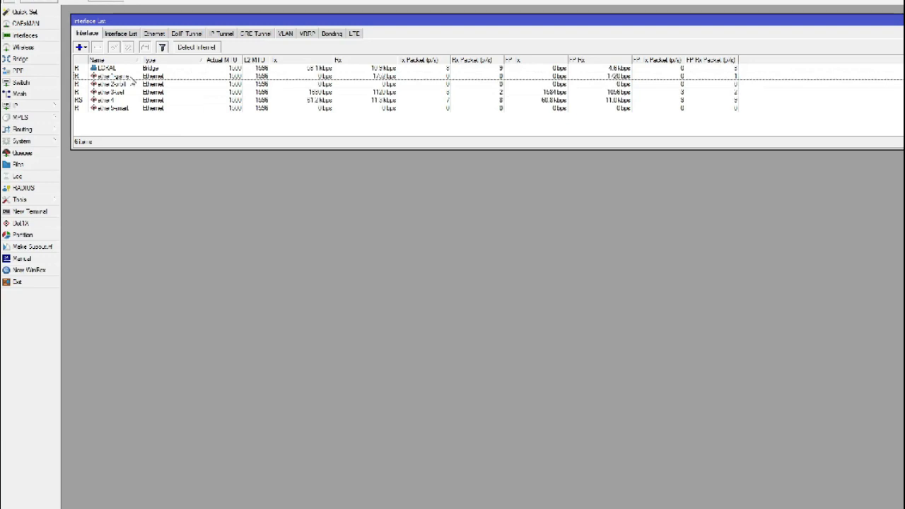
Review the roles of the ether1-game, ether2-orbit, ether3-tsel and ether5-smart ports in the interface list
{"action": "left_click", "coordinate": [129, 84]}
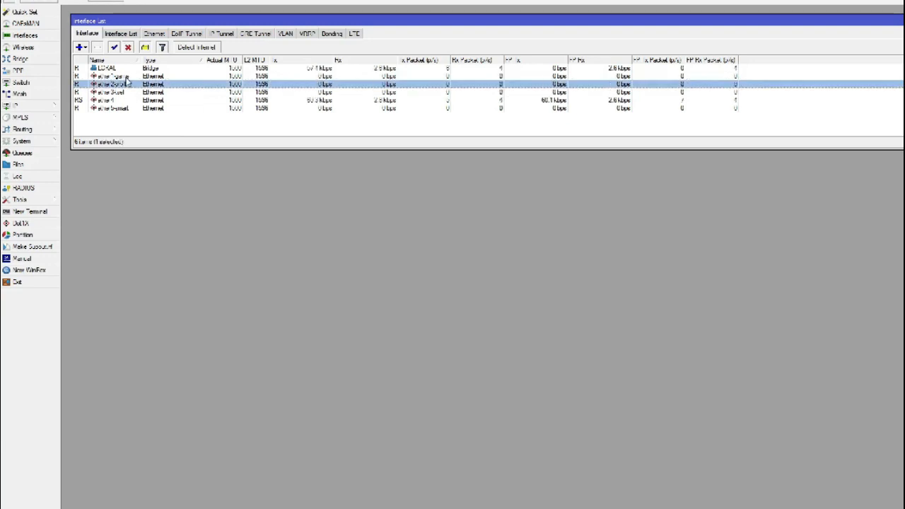
{"action": "left_click", "coordinate": [127, 77]}
{"action": "left_click", "coordinate": [131, 84]}
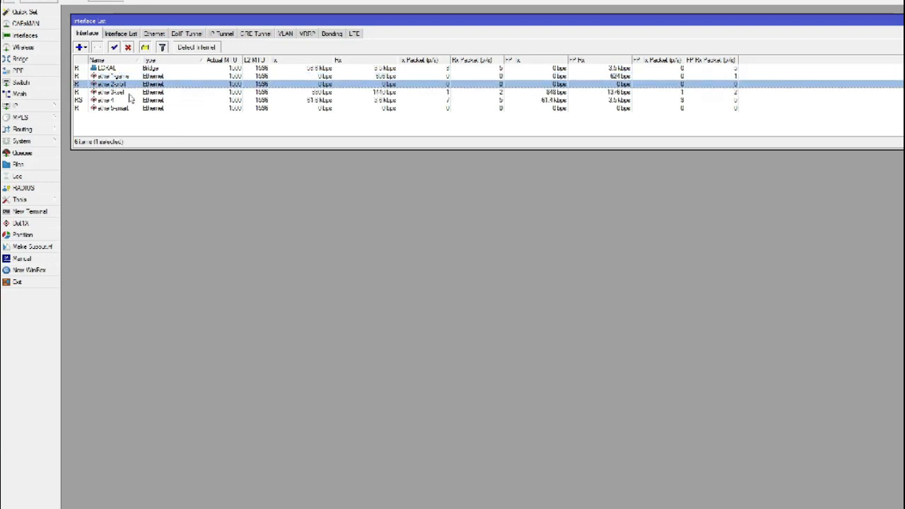
{"action": "left_click", "coordinate": [130, 93]}
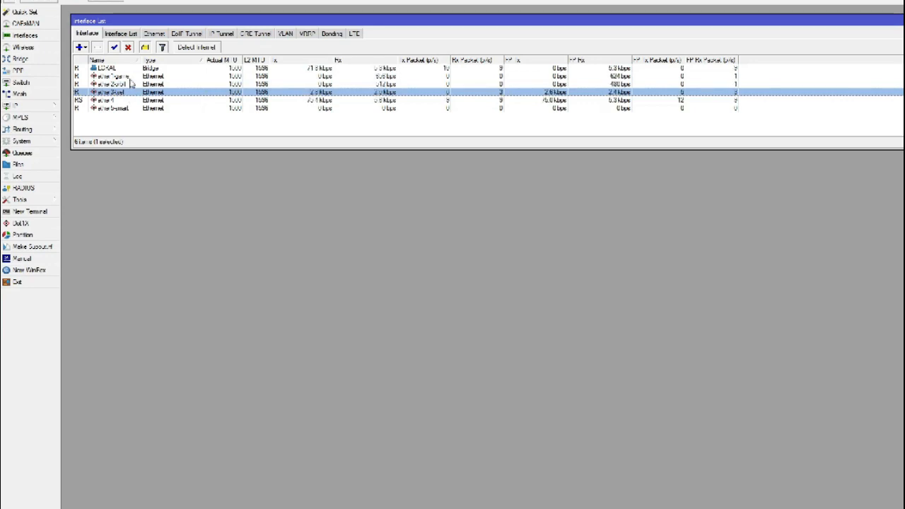
{"action": "left_click", "coordinate": [130, 80]}
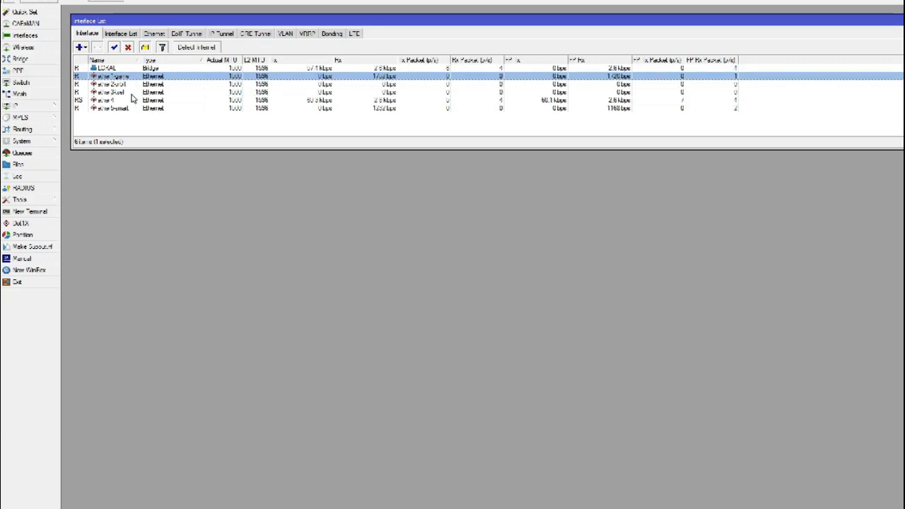
{"action": "left_click", "coordinate": [124, 84]}
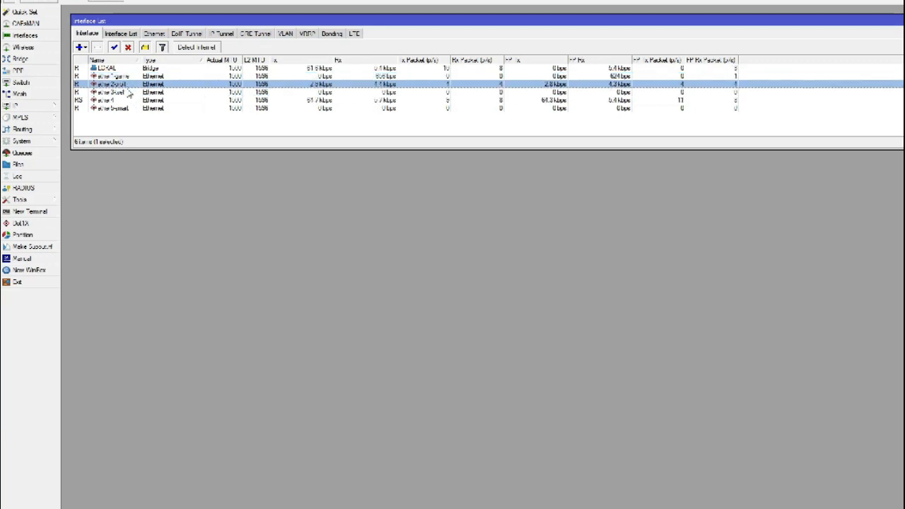
{"action": "left_click", "coordinate": [129, 93]}
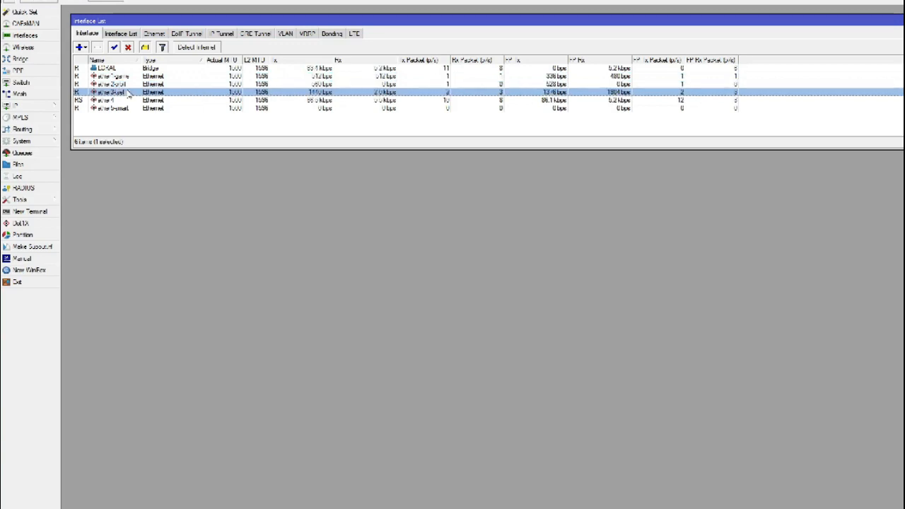
{"action": "left_click", "coordinate": [122, 84]}
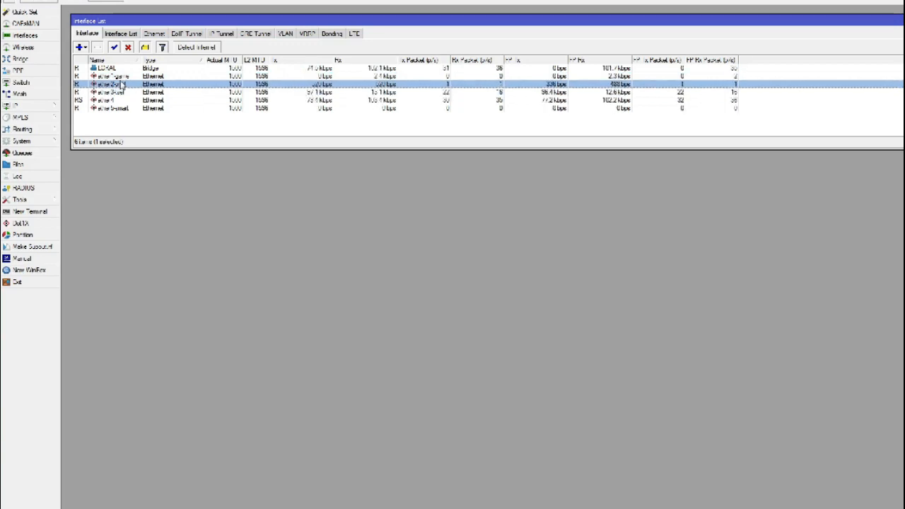
{"action": "left_click", "coordinate": [121, 76]}
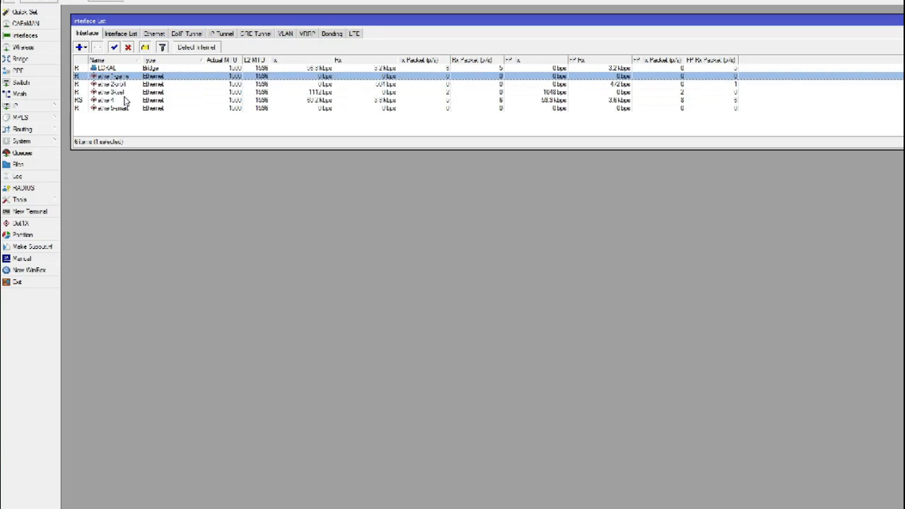
{"action": "left_click", "coordinate": [132, 109]}
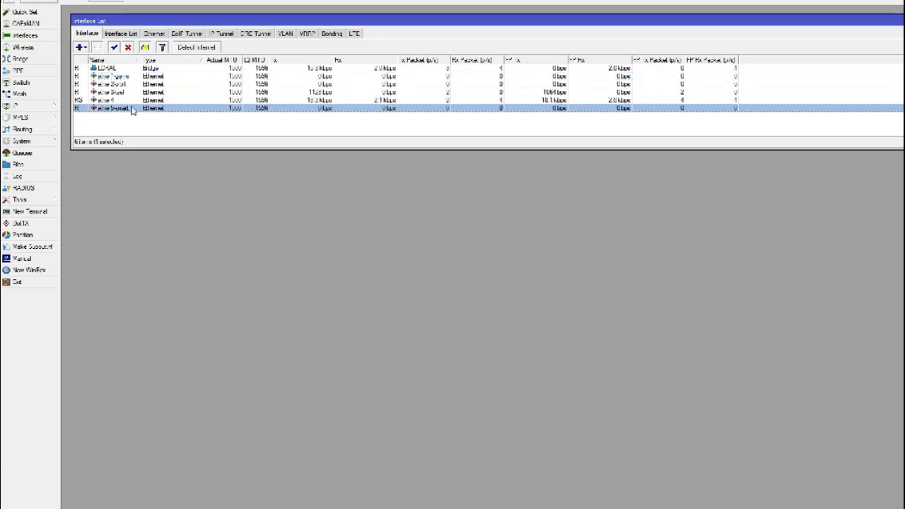
{"action": "left_click", "coordinate": [205, 133]}
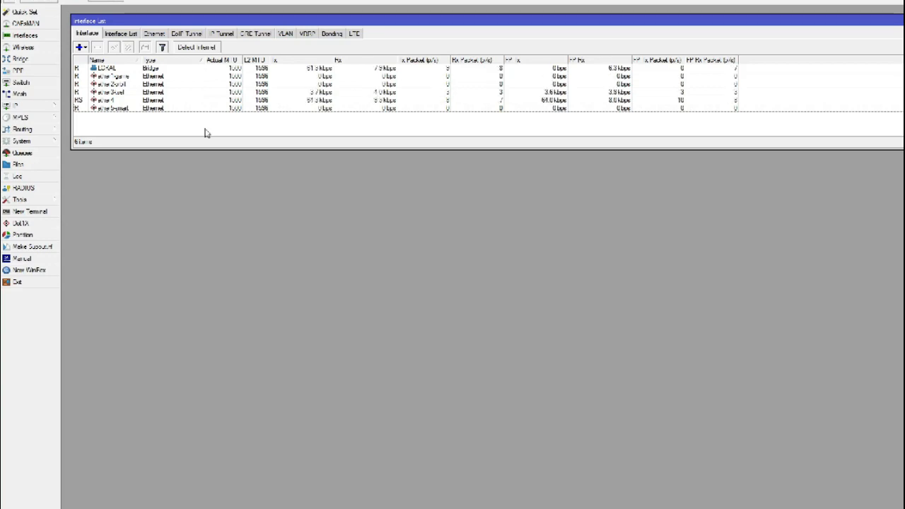
{"action": "left_click", "coordinate": [237, 113]}
{"action": "left_click", "coordinate": [238, 125]}
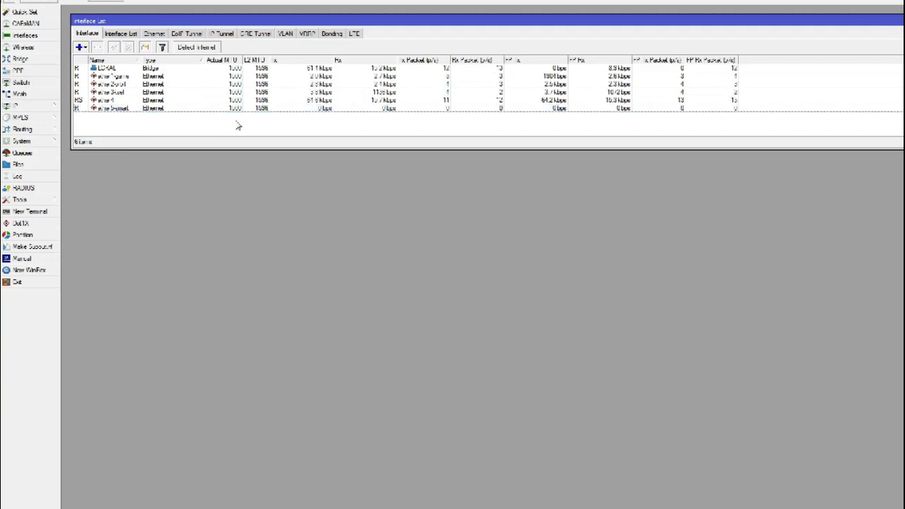
{"action": "left_click", "coordinate": [126, 109]}
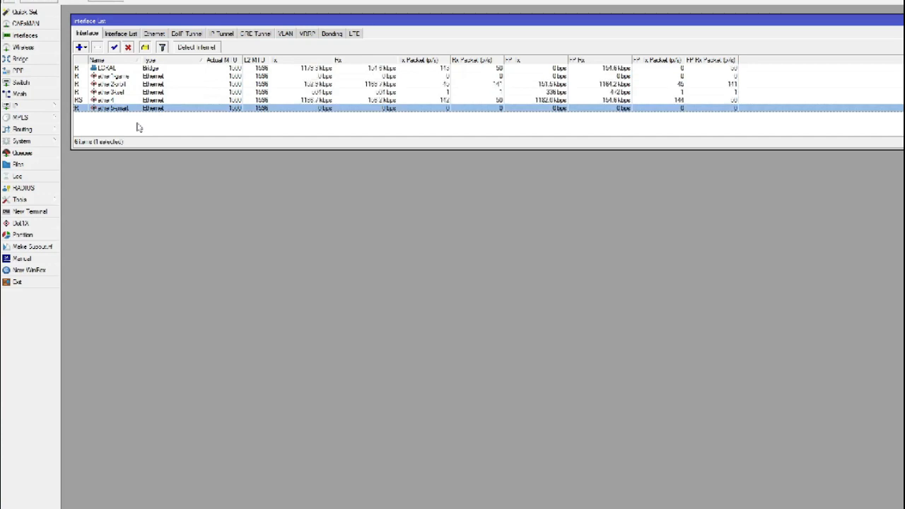
{"action": "left_click", "coordinate": [139, 127]}
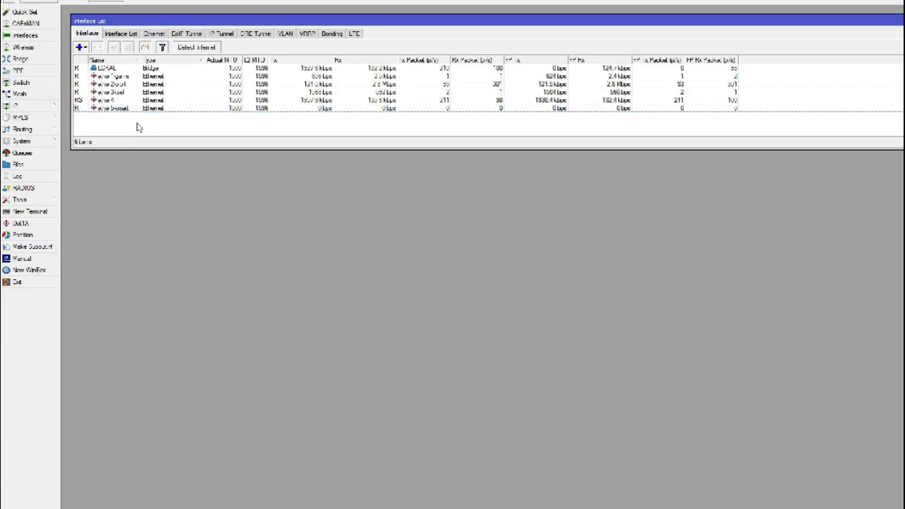
Open the IP route list and arrange it directly below the interface list, enlarged enough to show every route
{"action": "left_click_drag", "start_coordinate": [808, 19], "coordinate": [790, 21]}
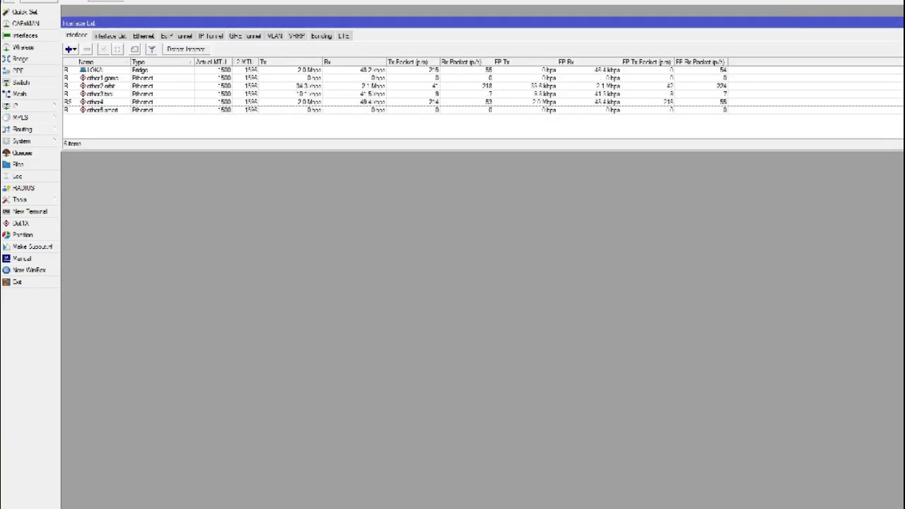
{"action": "mouse_move", "coordinate": [790, 23]}
{"action": "left_mouse_down"}
{"action": "mouse_move", "coordinate": [799, 18]}
{"action": "mouse_move", "coordinate": [792, 14]}
{"action": "left_mouse_up"}
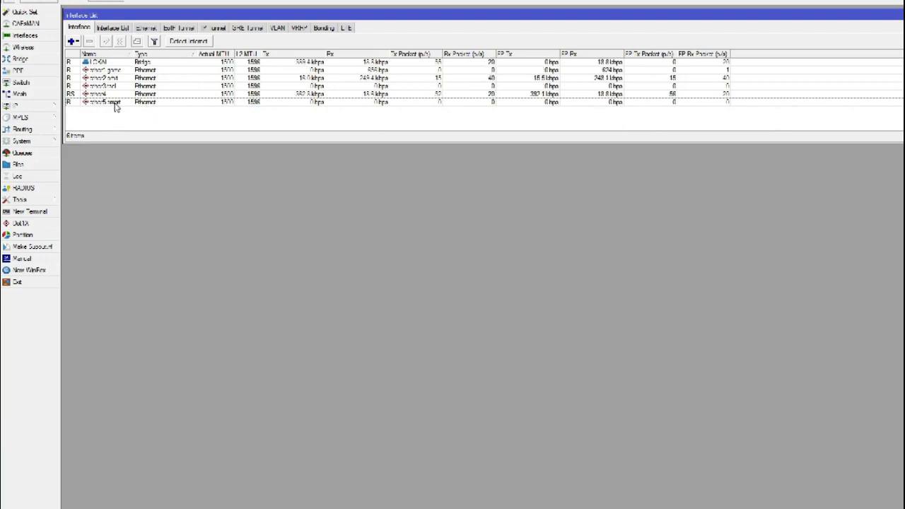
{"action": "left_click_drag", "start_coordinate": [196, 16], "coordinate": [203, 15]}
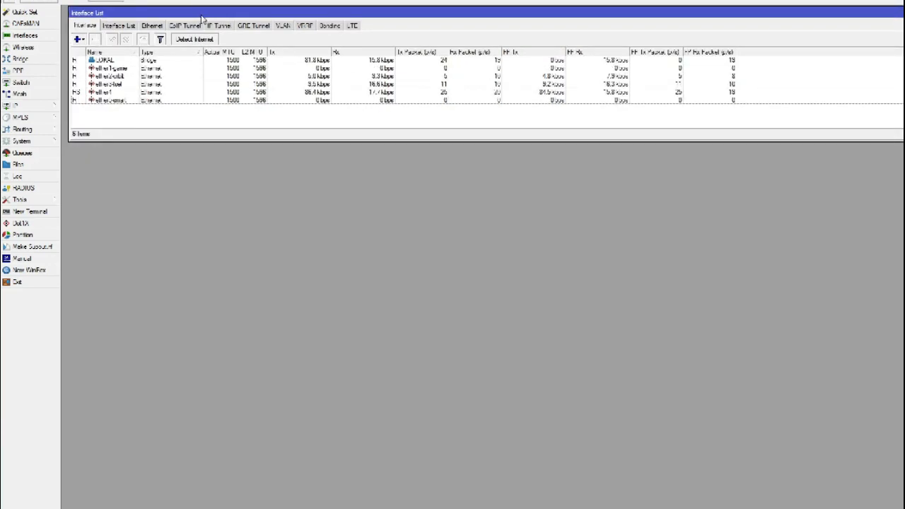
{"action": "left_click", "coordinate": [46, 105]}
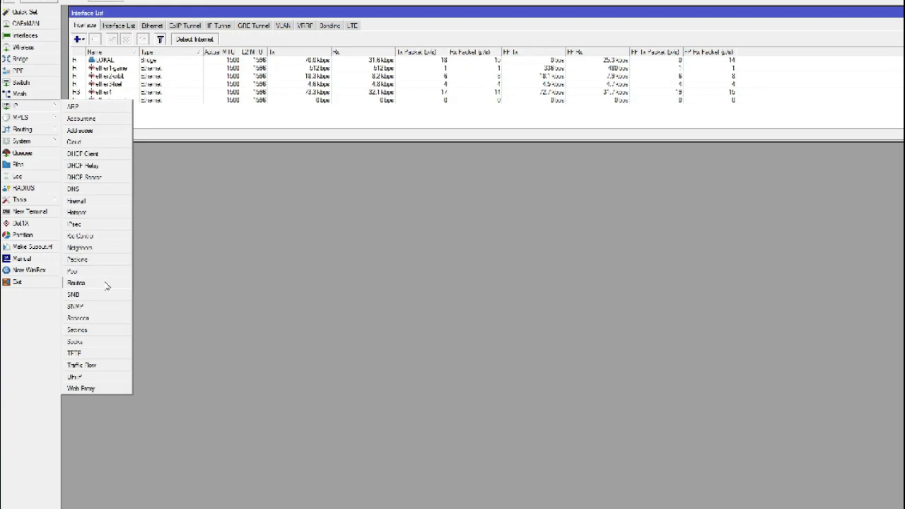
{"action": "left_click", "coordinate": [101, 283]}
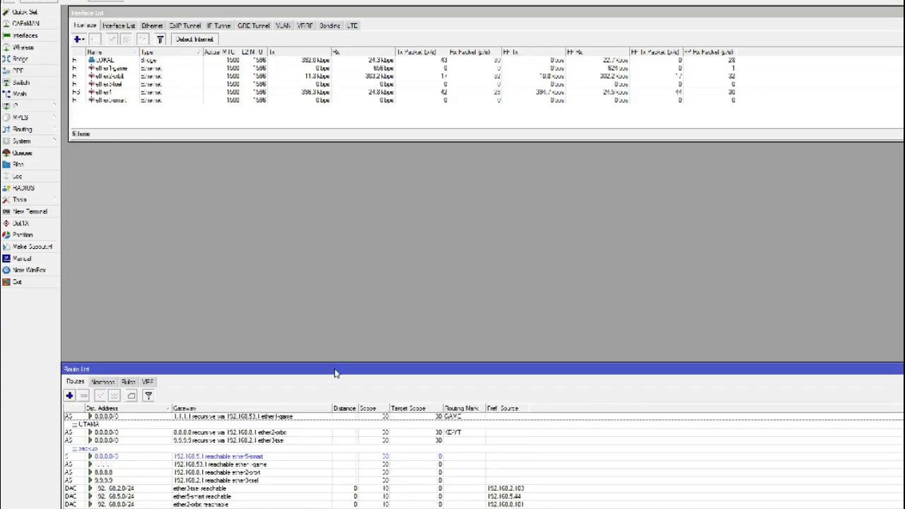
{"action": "left_click_drag", "start_coordinate": [335, 370], "coordinate": [350, 145]}
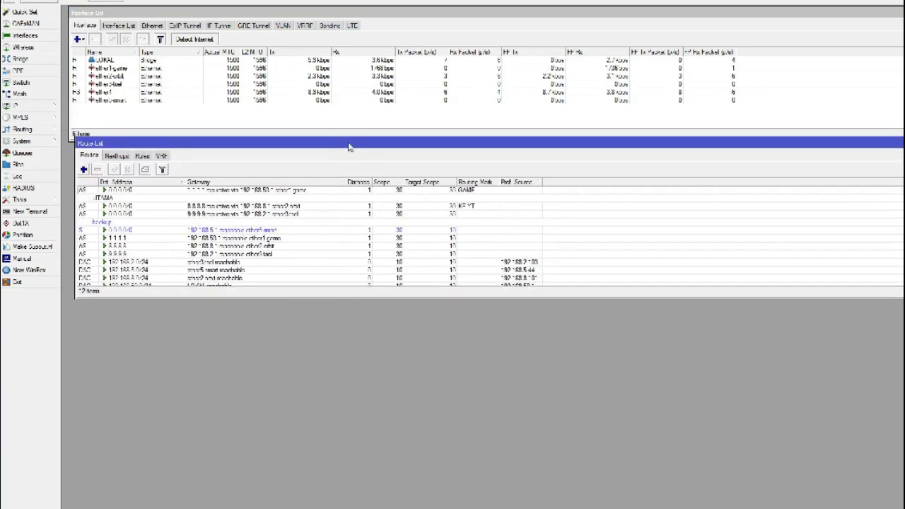
{"action": "left_click_drag", "start_coordinate": [357, 300], "coordinate": [365, 343]}
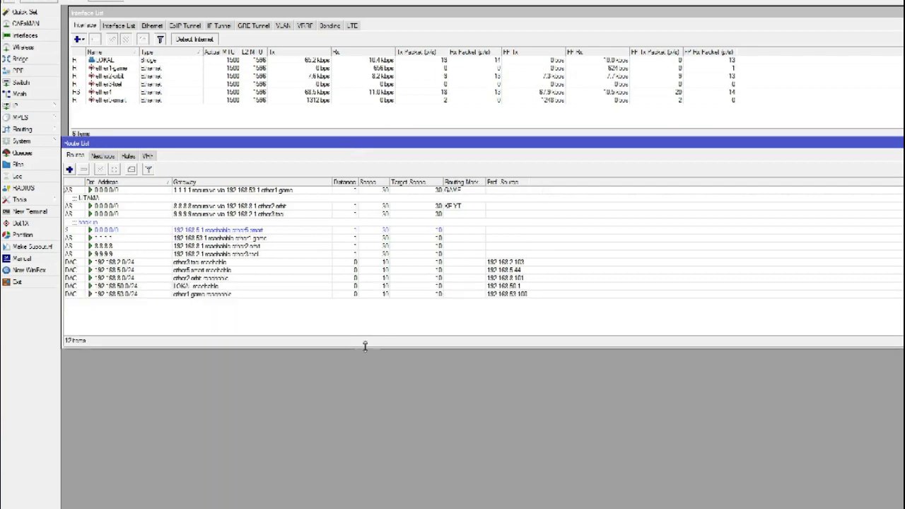
Examine the 0.0.0.0/0 routes in the route list, checking their gateways and the GAME and KE-YT routing marks
{"action": "left_click", "coordinate": [147, 191]}
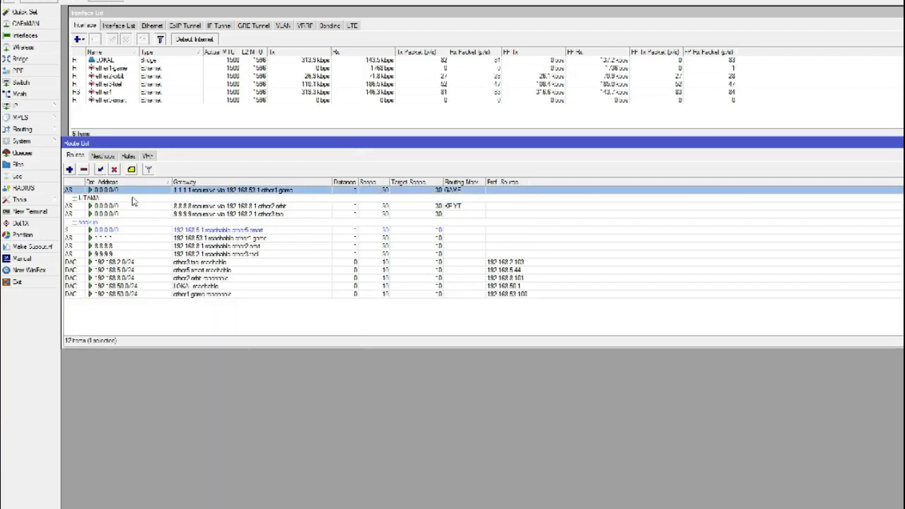
{"action": "left_click", "coordinate": [134, 205]}
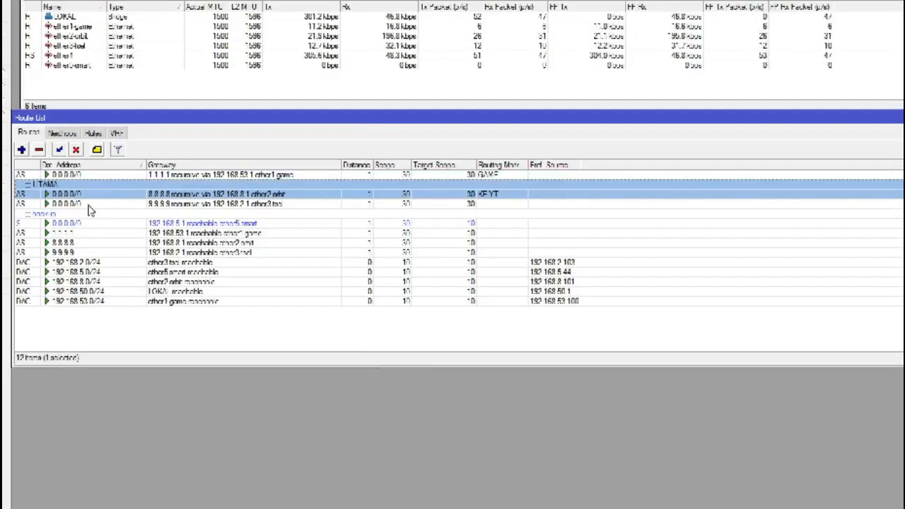
{"action": "left_click", "coordinate": [196, 333]}
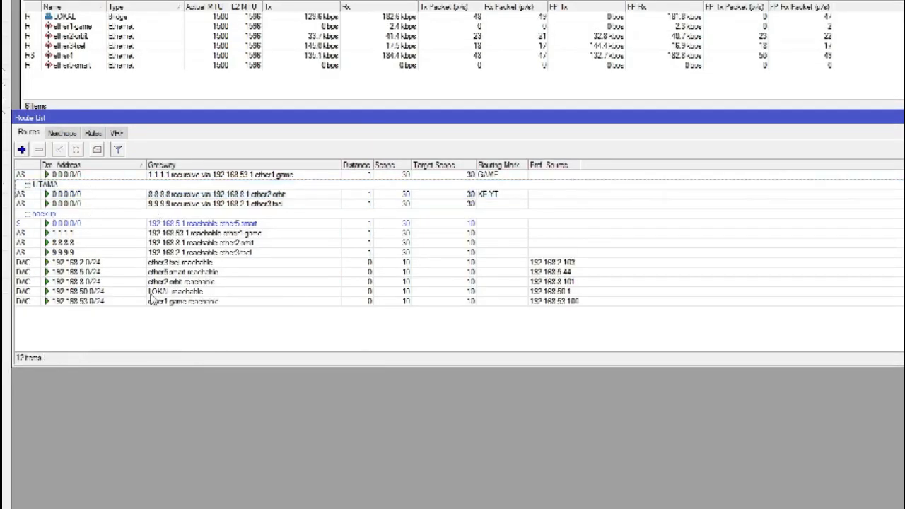
{"action": "left_click", "coordinate": [83, 177]}
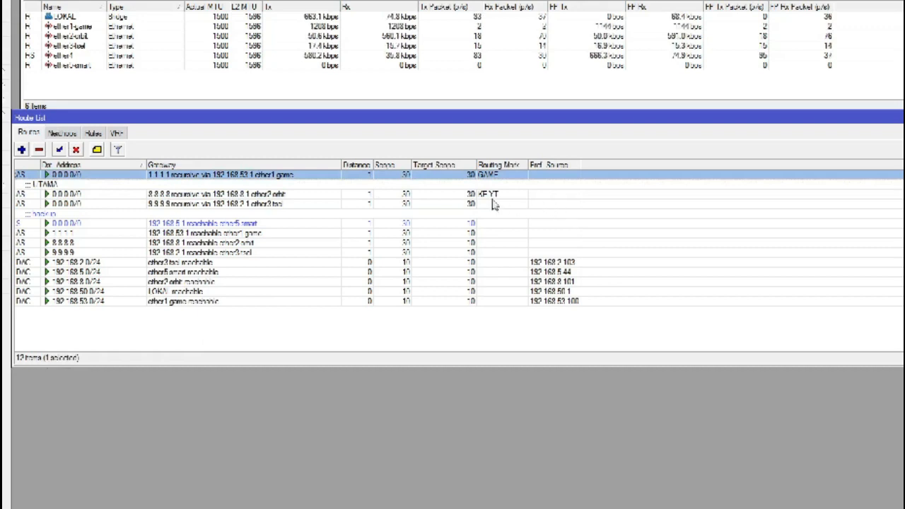
{"action": "left_click", "coordinate": [256, 204]}
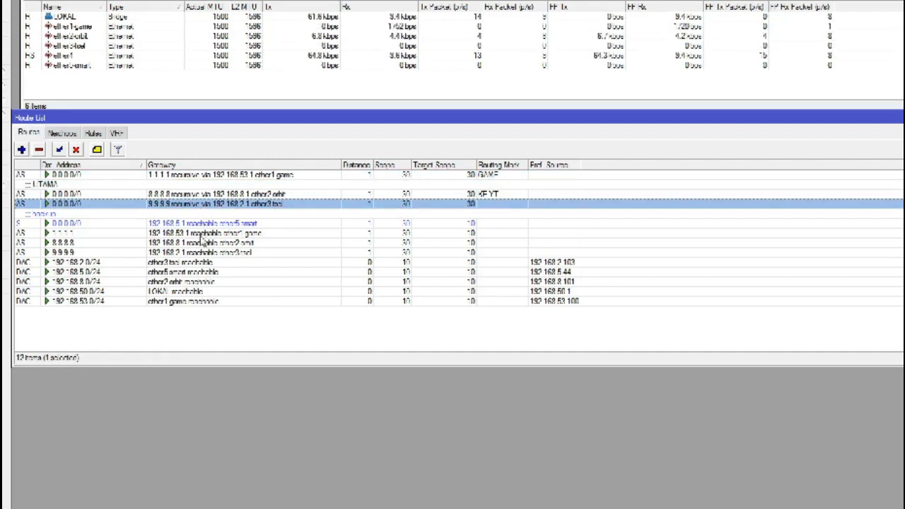
Remove the three 0.0.0.0/0 routes that use the recursive gateways 1.1.1.1, 8.8.8.8 and 9.9.9.9
{"action": "left_click", "coordinate": [204, 234]}
{"action": "left_click", "coordinate": [205, 243]}
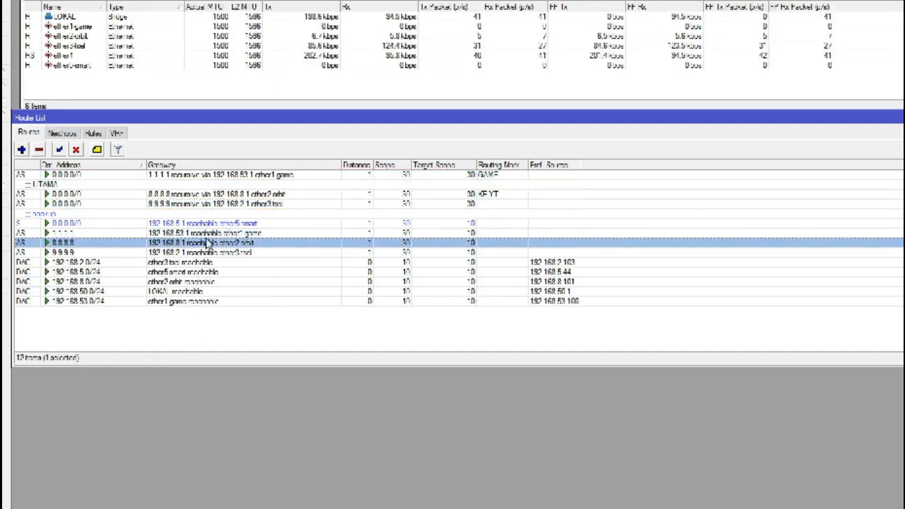
{"action": "left_click", "coordinate": [214, 177]}
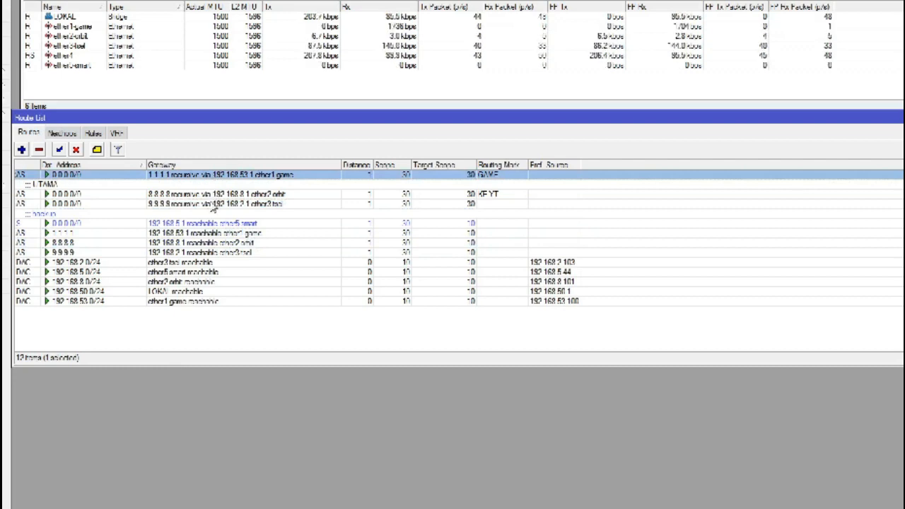
{"action": "left_click", "coordinate": [213, 205], "text": "shift"}
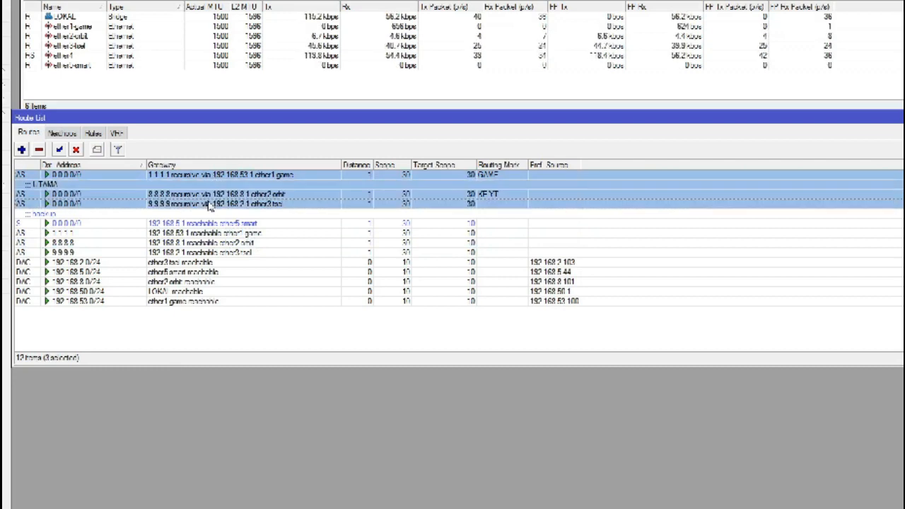
{"action": "left_click", "coordinate": [39, 149]}
Remove the static host routes to 1.1.1.1, 8.8.8.8 and 9.9.9.9 from the route list
{"action": "left_click", "coordinate": [63, 194]}
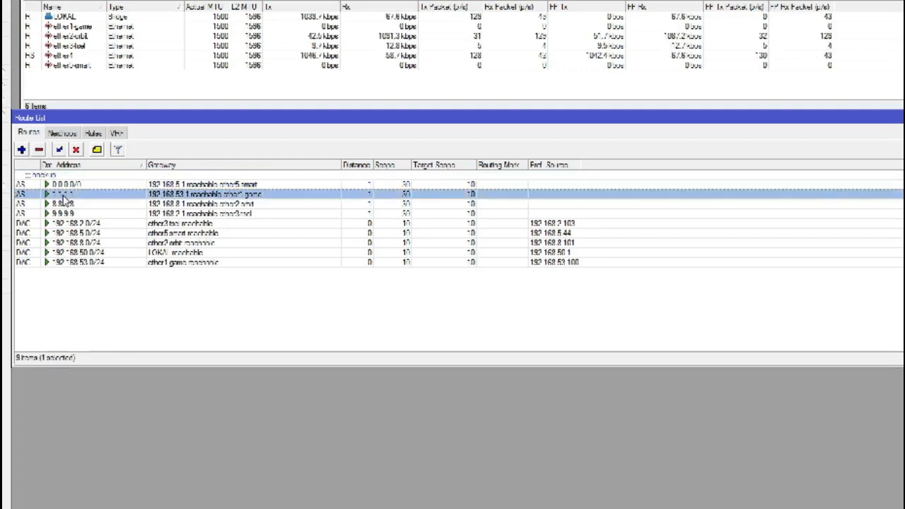
{"action": "left_click", "coordinate": [79, 214], "text": "shift"}
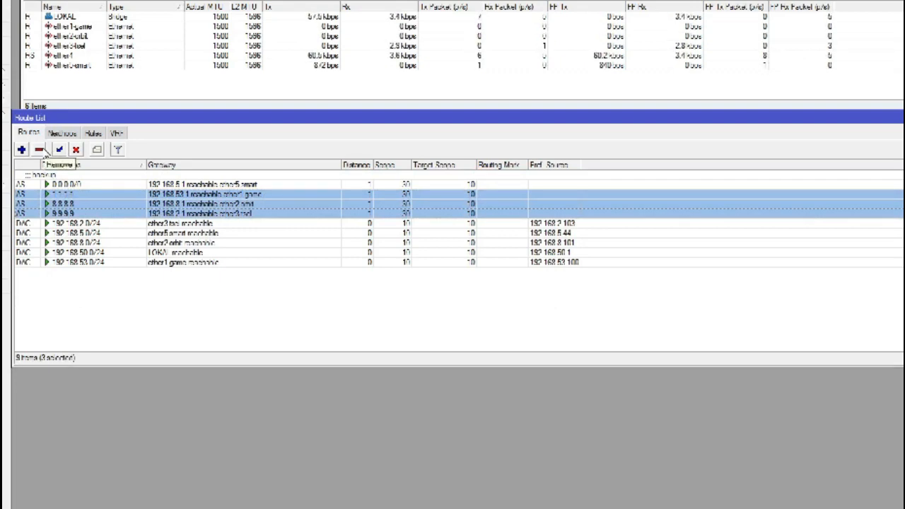
{"action": "left_click", "coordinate": [40, 150]}
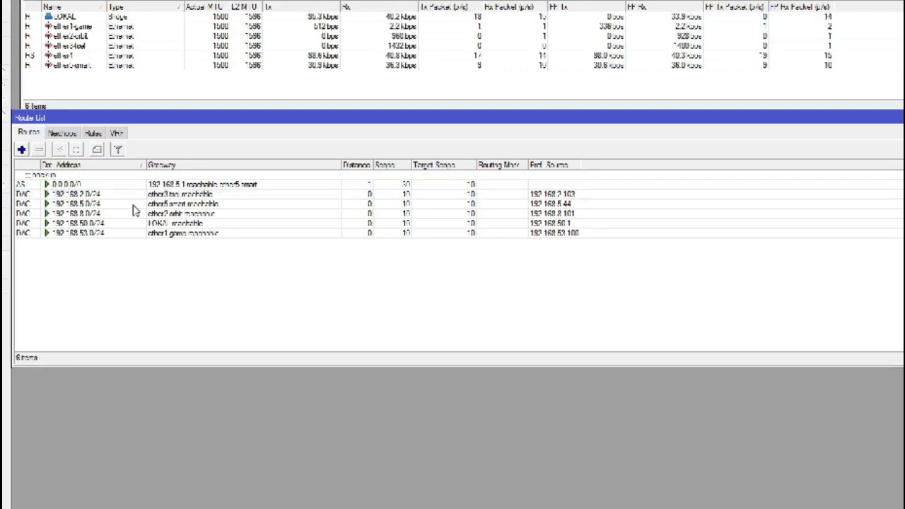
Check the backup 0.0.0.0/0 route against the ether5-smart traffic and move the route list clear of the interface list
{"action": "left_click", "coordinate": [142, 184]}
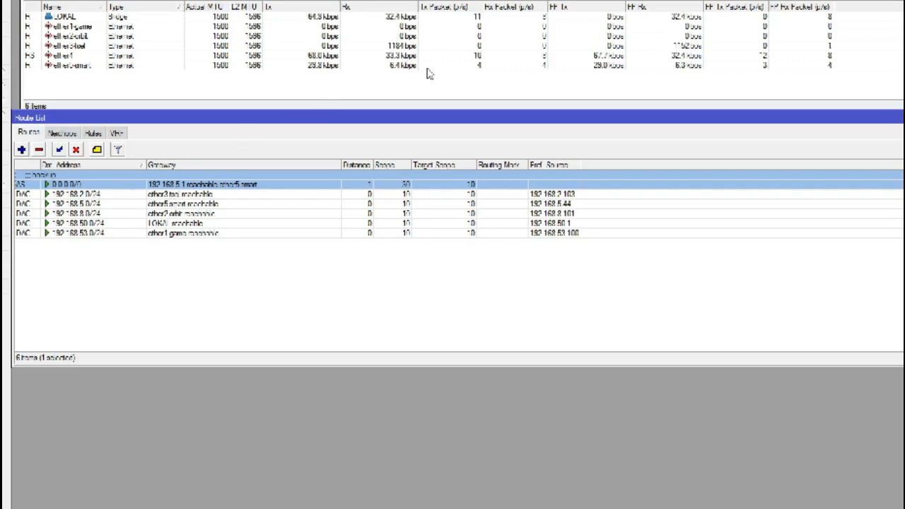
{"action": "left_click", "coordinate": [434, 278]}
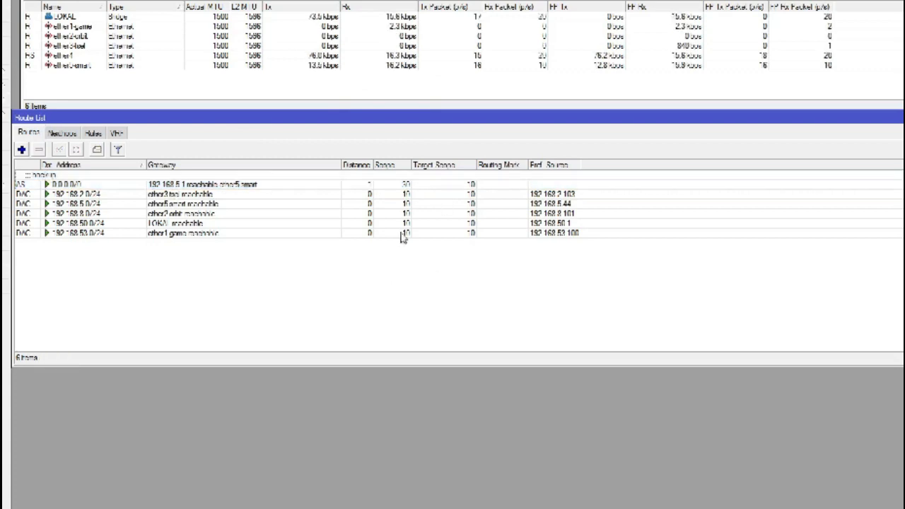
{"action": "left_click", "coordinate": [36, 185]}
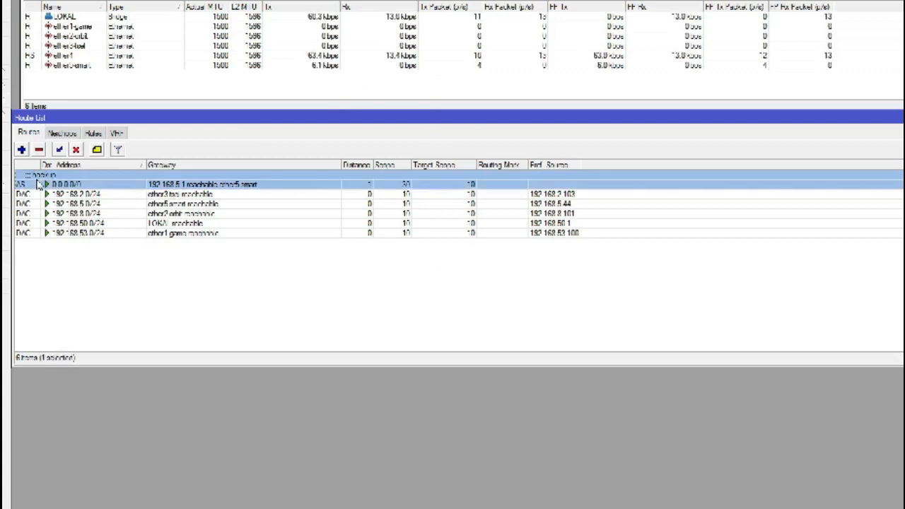
{"action": "left_click", "coordinate": [319, 102]}
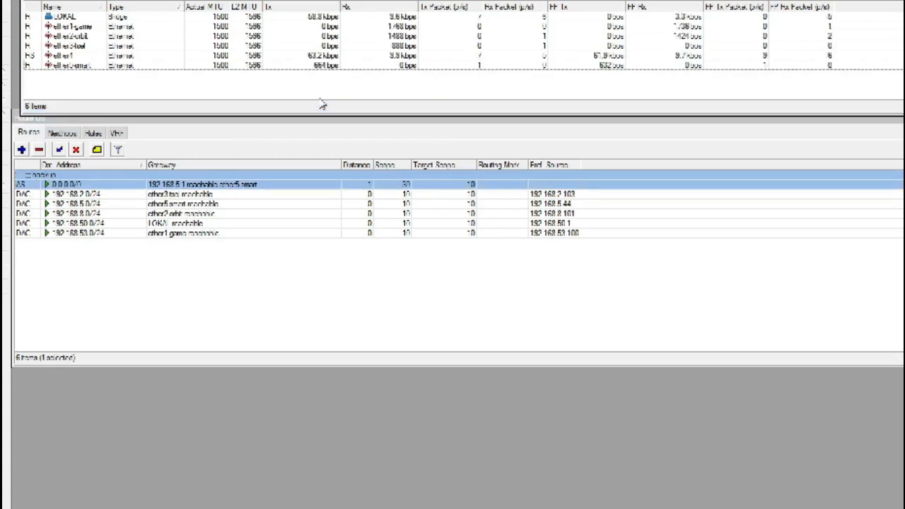
{"action": "left_click", "coordinate": [302, 136]}
{"action": "left_click_drag", "start_coordinate": [502, 122], "coordinate": [507, 137]}
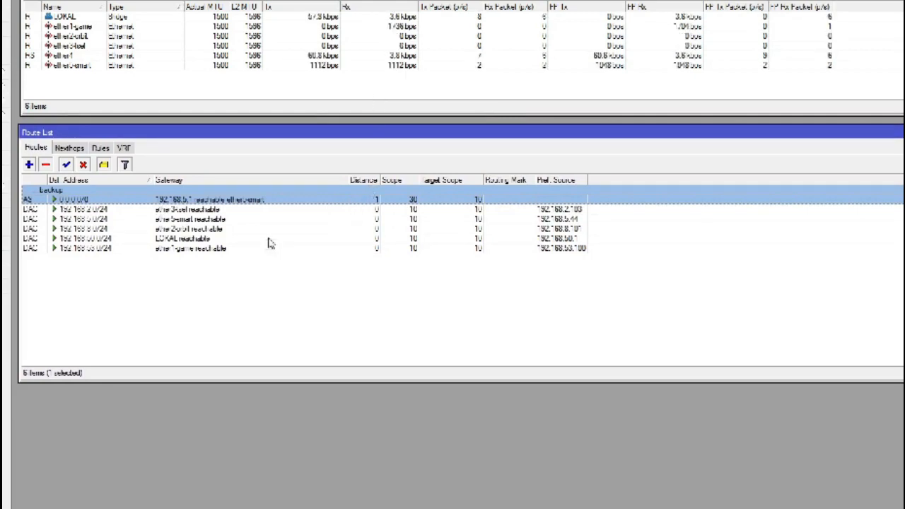
Open the backup 0.0.0.0/0 route's settings in clear view and examine its destination address and gateway
{"action": "left_click", "coordinate": [164, 285]}
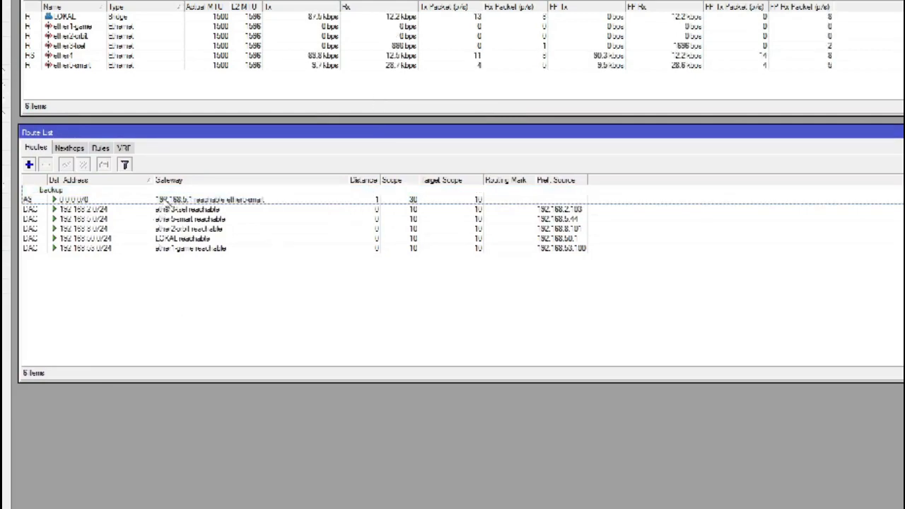
{"action": "left_click", "coordinate": [165, 203]}
{"action": "left_click", "coordinate": [329, 340]}
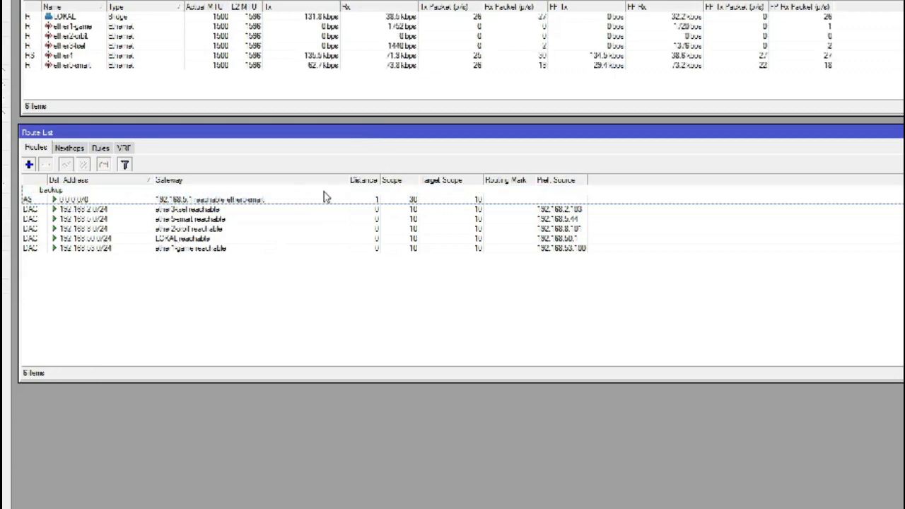
{"action": "left_click", "coordinate": [529, 199]}
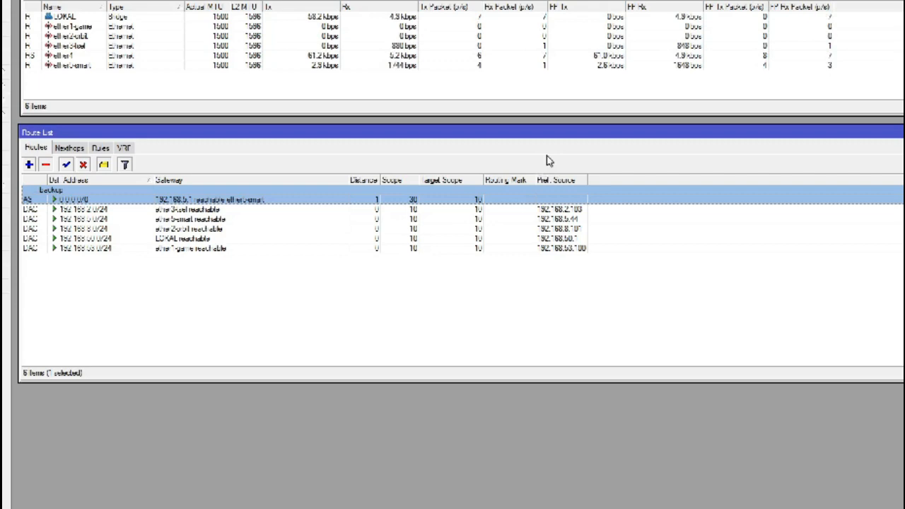
{"action": "left_click", "coordinate": [149, 283]}
{"action": "left_click", "coordinate": [71, 200]}
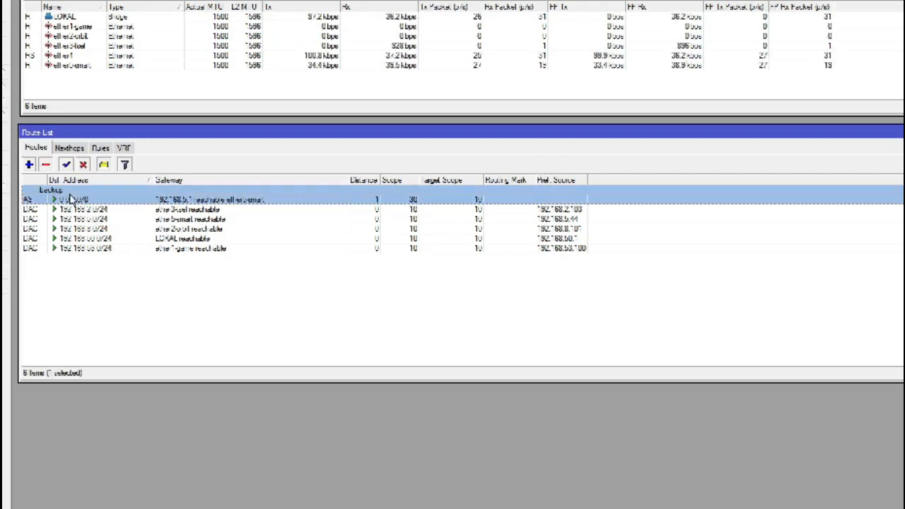
{"action": "double_click", "coordinate": [71, 200]}
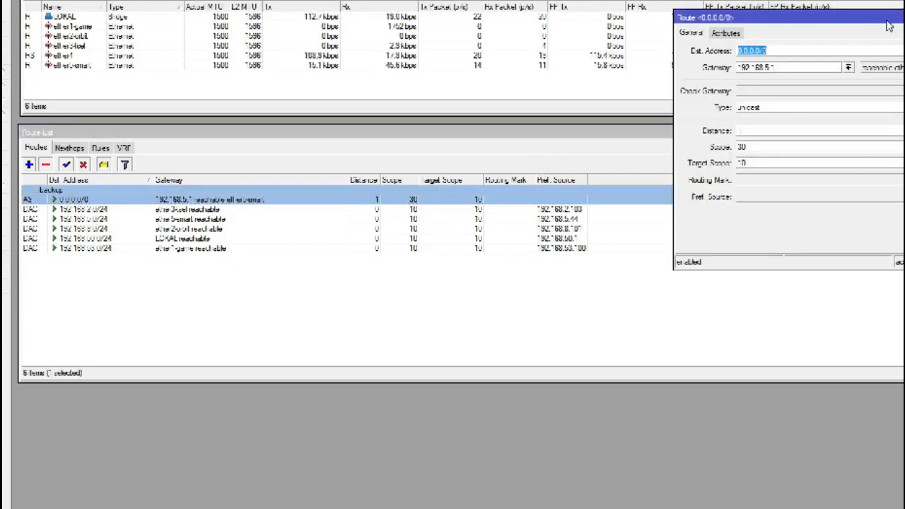
{"action": "left_click_drag", "start_coordinate": [889, 23], "coordinate": [440, 208]}
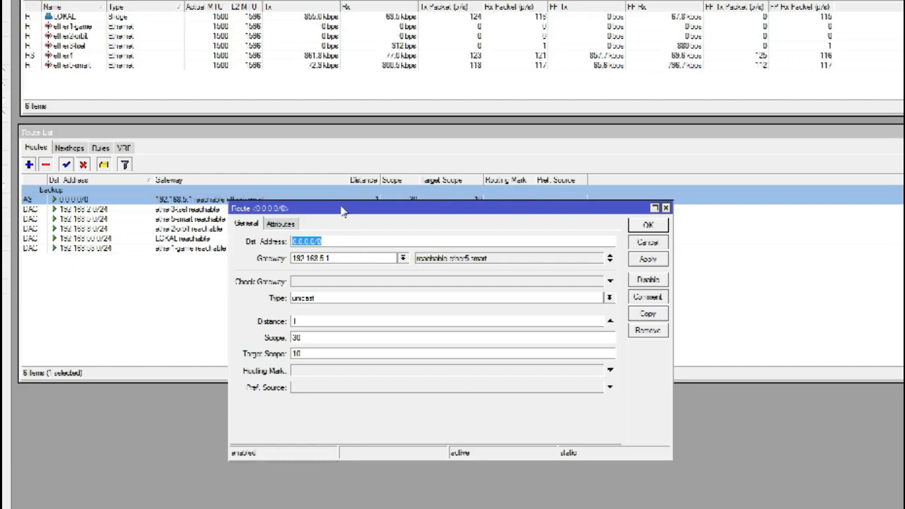
{"action": "left_click", "coordinate": [308, 242]}
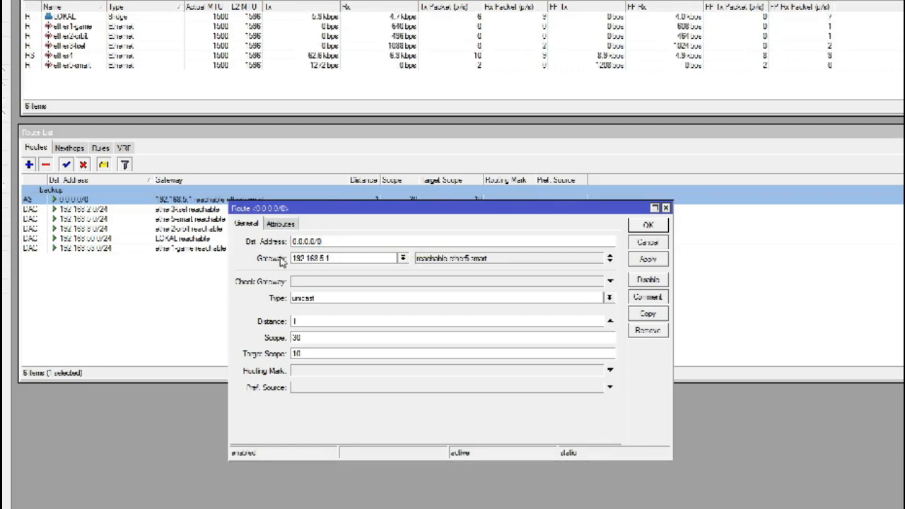
Open the DHCP client list, compare its IP addresses with the backup route's gateway, and close the route's settings
{"action": "left_click", "coordinate": [4, 71]}
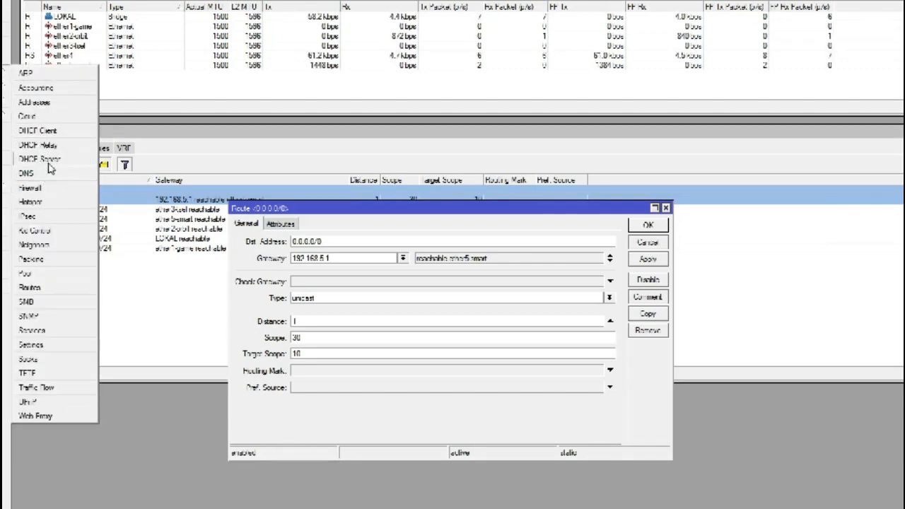
{"action": "left_click", "coordinate": [48, 132]}
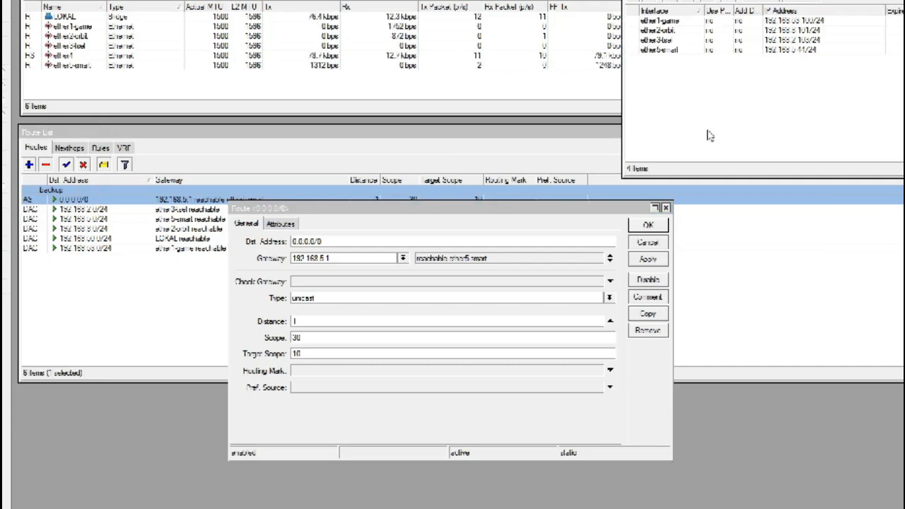
{"action": "left_click", "coordinate": [584, 215]}
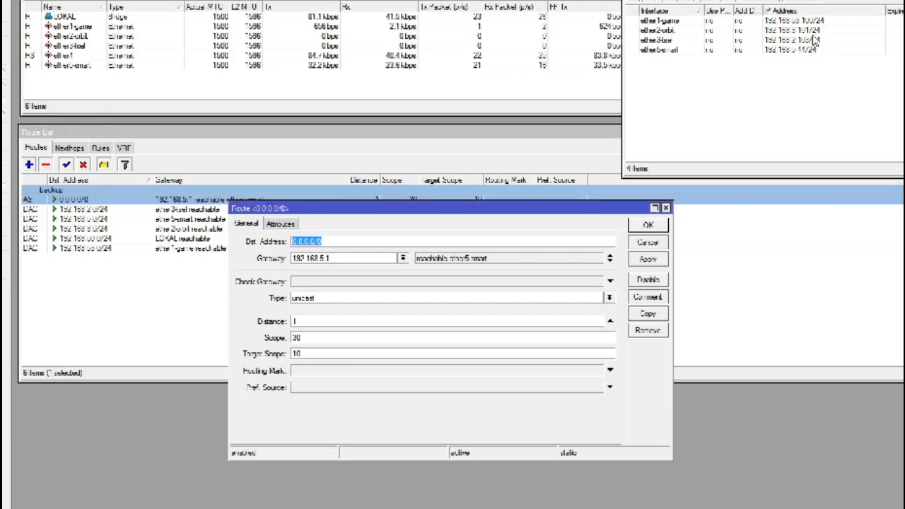
{"action": "left_click", "coordinate": [335, 258]}
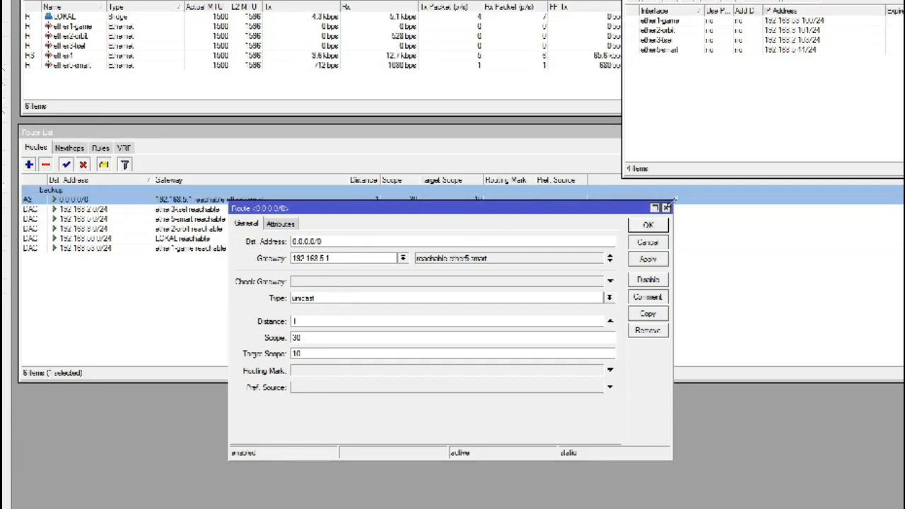
{"action": "left_click", "coordinate": [666, 209]}
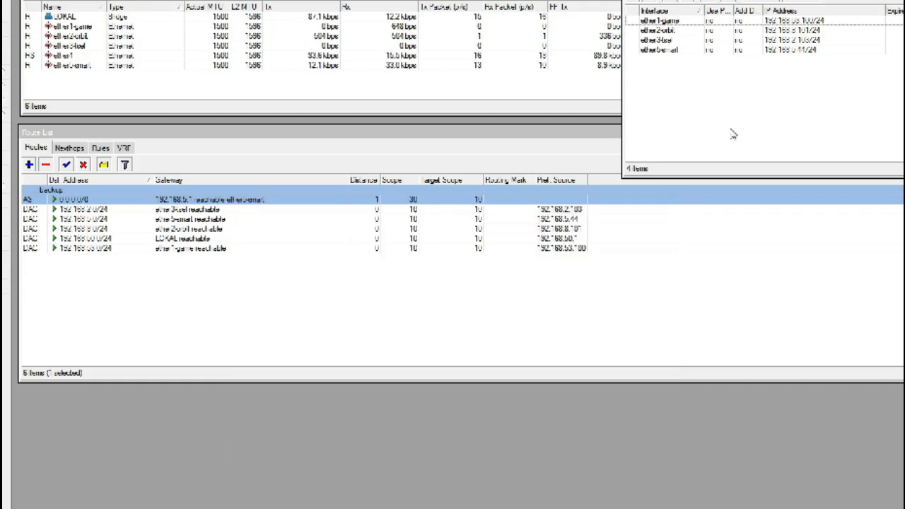
Move the DHCP client list clear of the route list and review its ether1-game, ether2-orbit and ether3-tsel entries
{"action": "left_click_drag", "start_coordinate": [736, 0], "coordinate": [833, 4]}
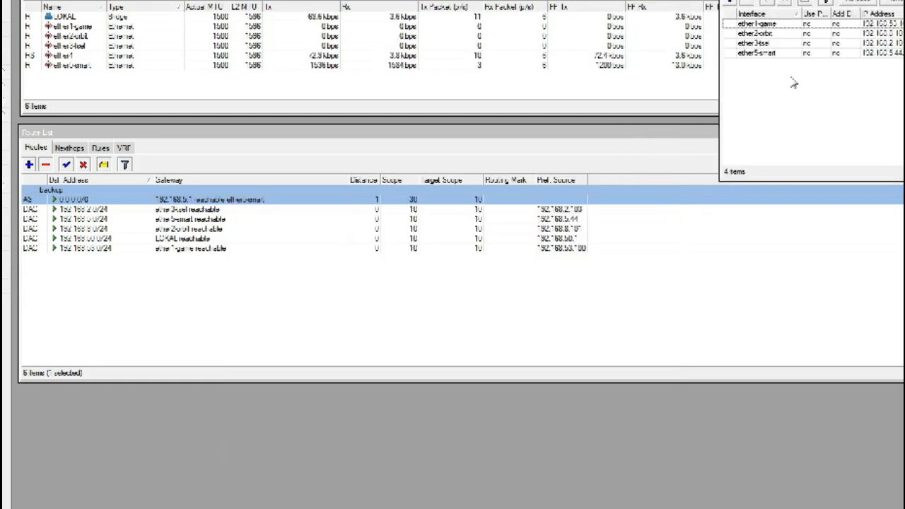
{"action": "left_click", "coordinate": [784, 33]}
{"action": "left_click", "coordinate": [783, 24]}
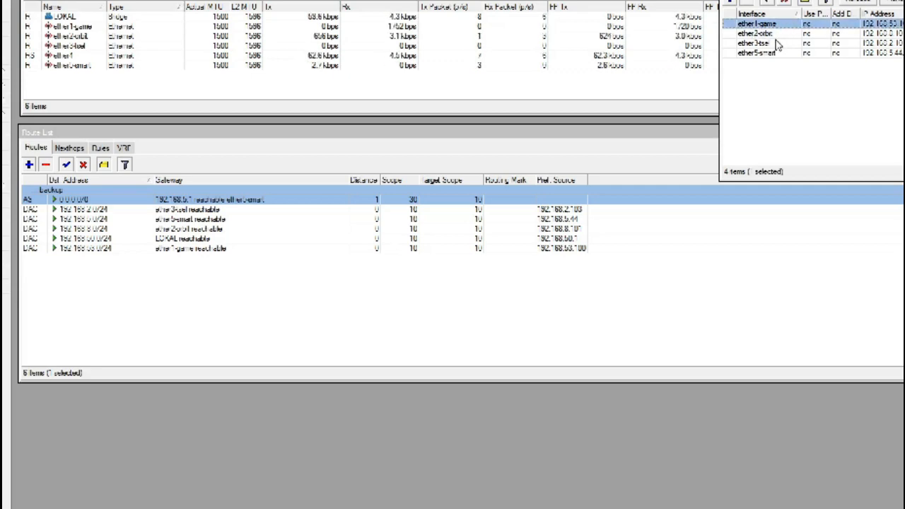
{"action": "left_click", "coordinate": [776, 44]}
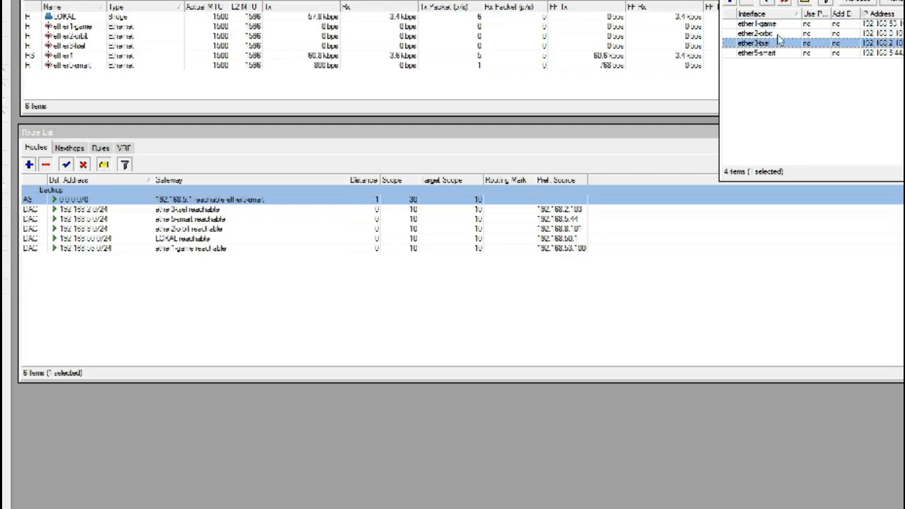
{"action": "left_click", "coordinate": [779, 34]}
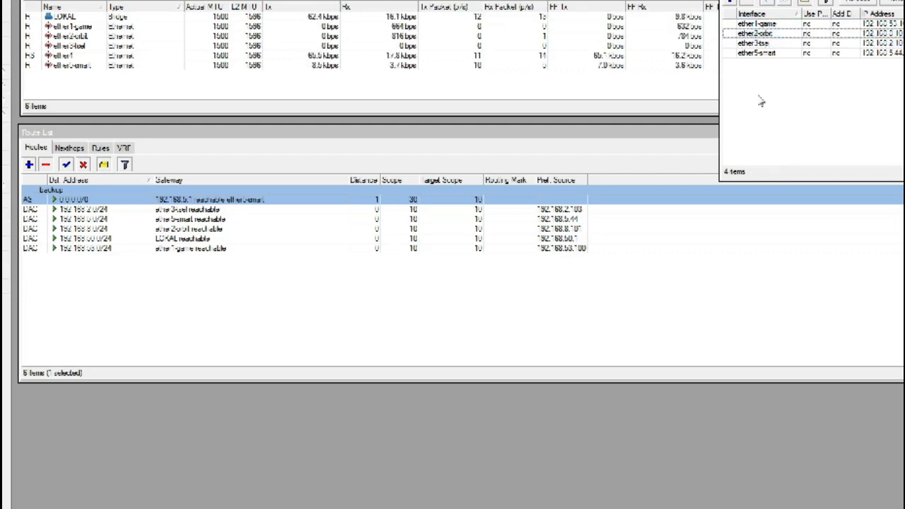
Start a new route with destination address 8.8.8.8 and keep its settings clear of the existing route entries
{"action": "left_click", "coordinate": [120, 298]}
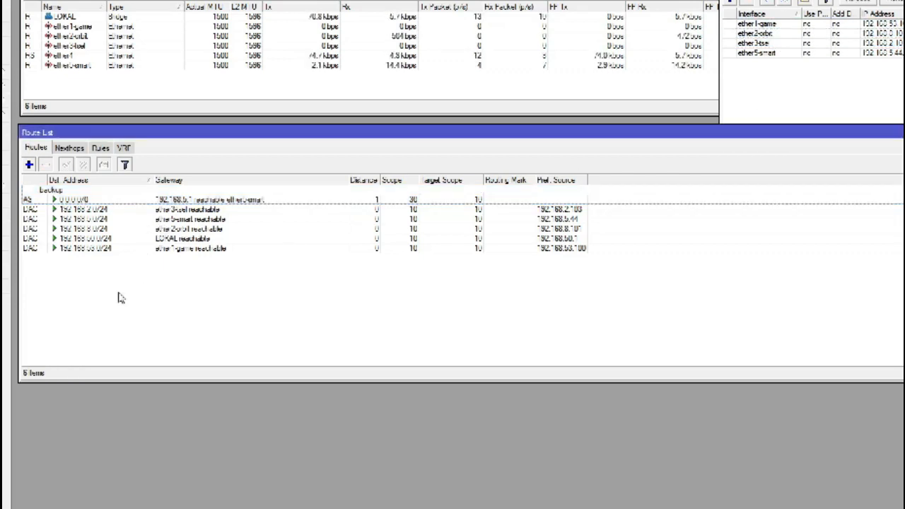
{"action": "left_click", "coordinate": [29, 165]}
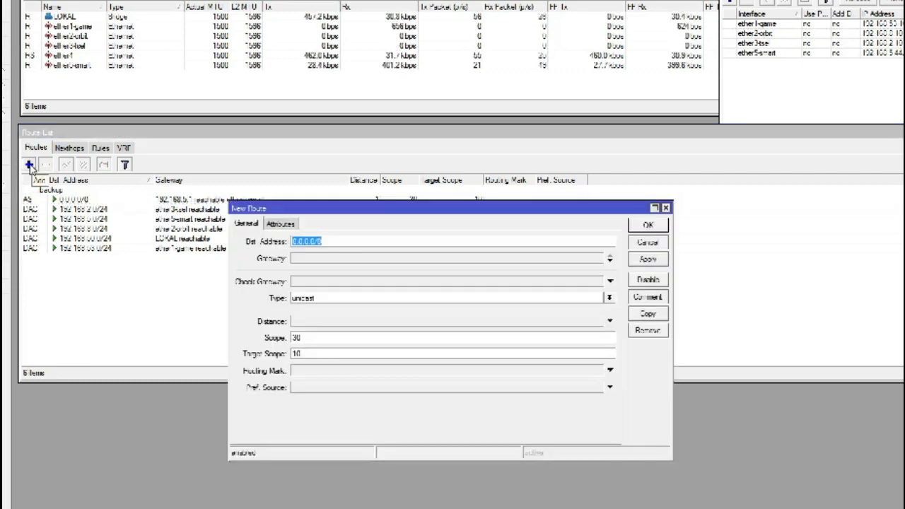
{"action": "left_click_drag", "start_coordinate": [383, 235], "coordinate": [580, 198]}
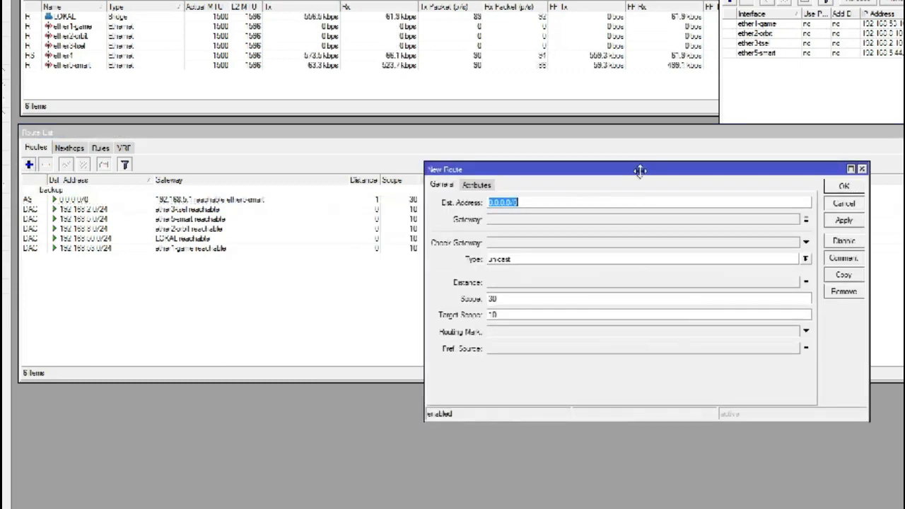
{"action": "left_click_drag", "start_coordinate": [641, 173], "coordinate": [549, 215]}
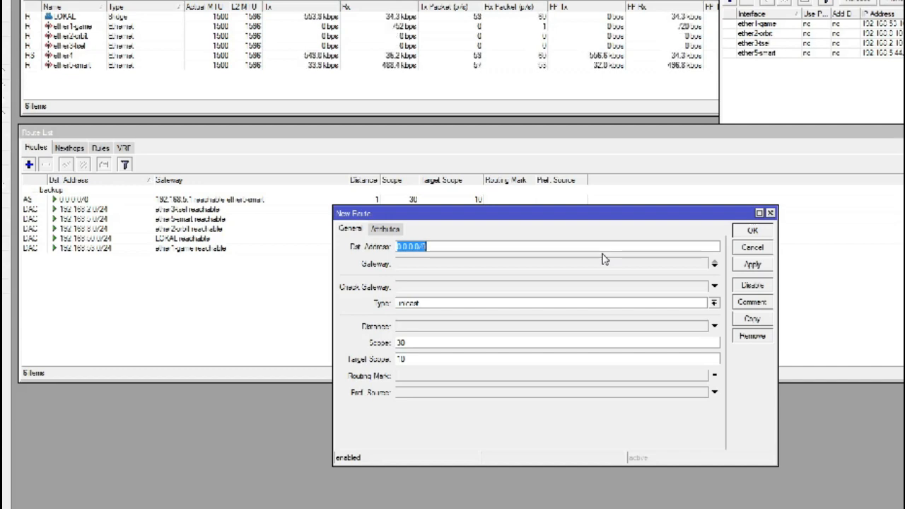
{"action": "left_click_drag", "start_coordinate": [593, 213], "coordinate": [653, 177]}
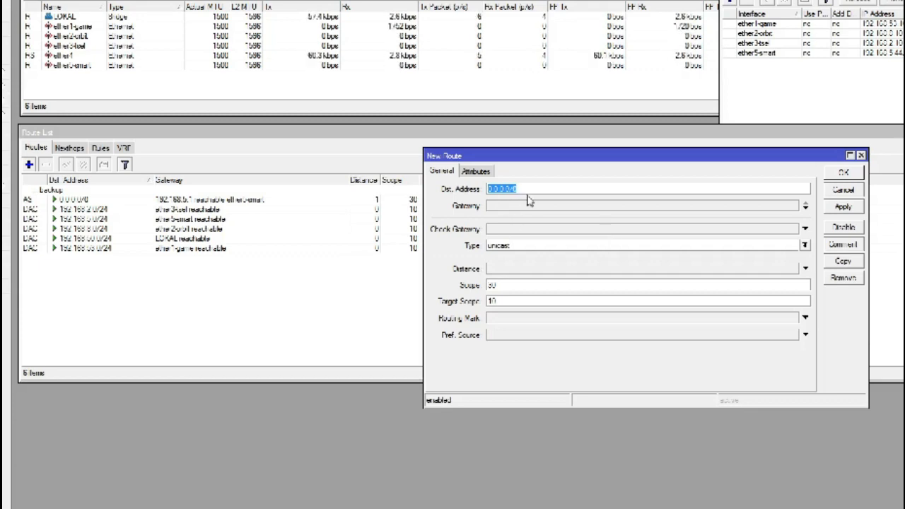
{"action": "type", "text": "0.0.0"}
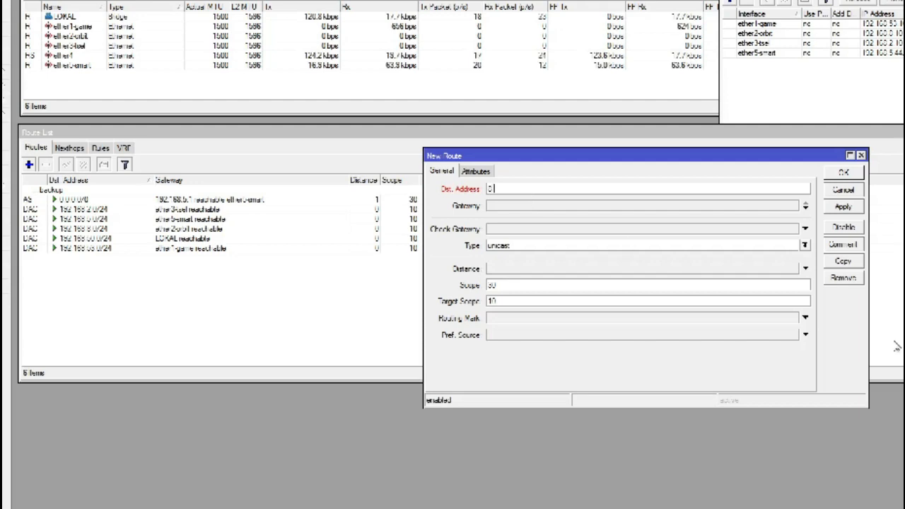
{"action": "type", "text": ".0"}
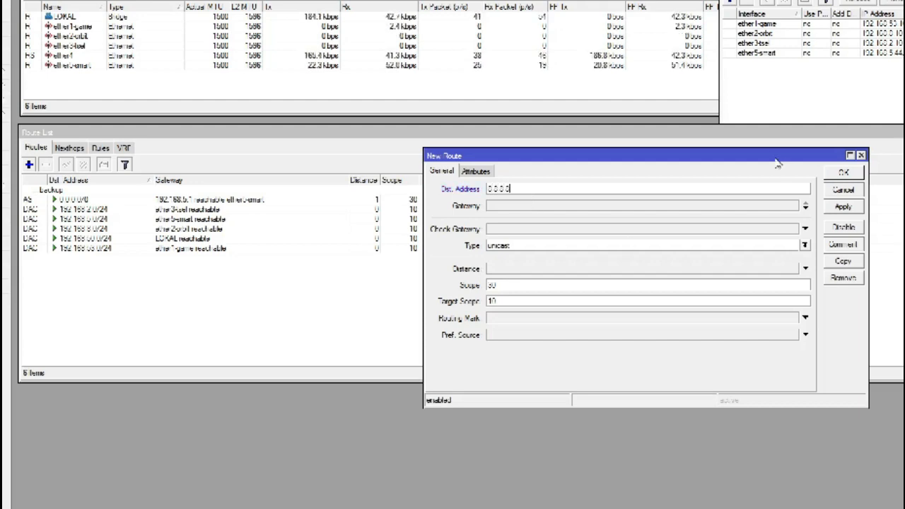
{"action": "left_click_drag", "start_coordinate": [777, 159], "coordinate": [718, 158]}
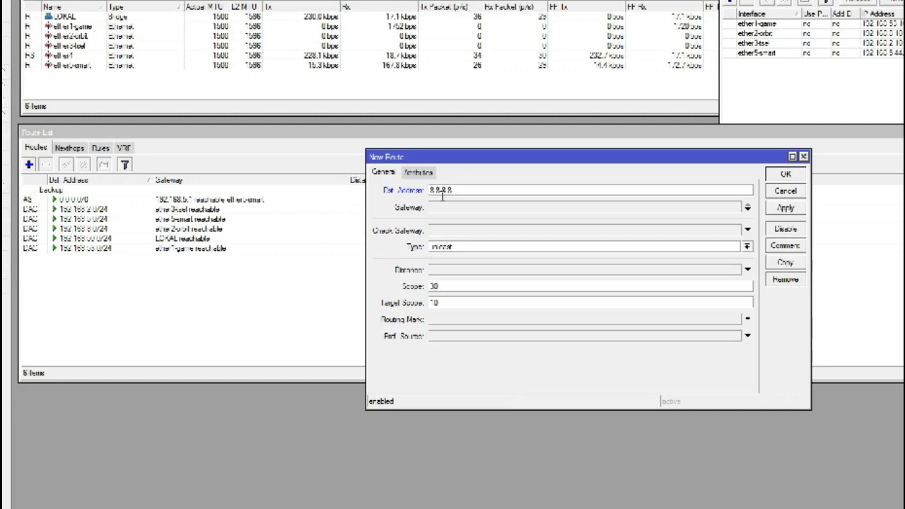
{"action": "left_click_drag", "start_coordinate": [465, 158], "coordinate": [495, 176]}
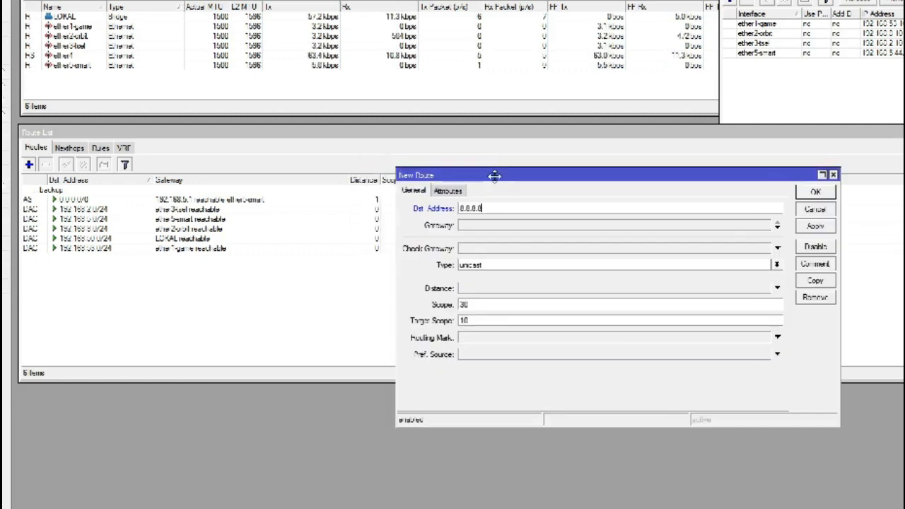
Set the 8.8.8.8 route's gateway to 192.168.2.1, without a subnet suffix
{"action": "left_click", "coordinate": [478, 226]}
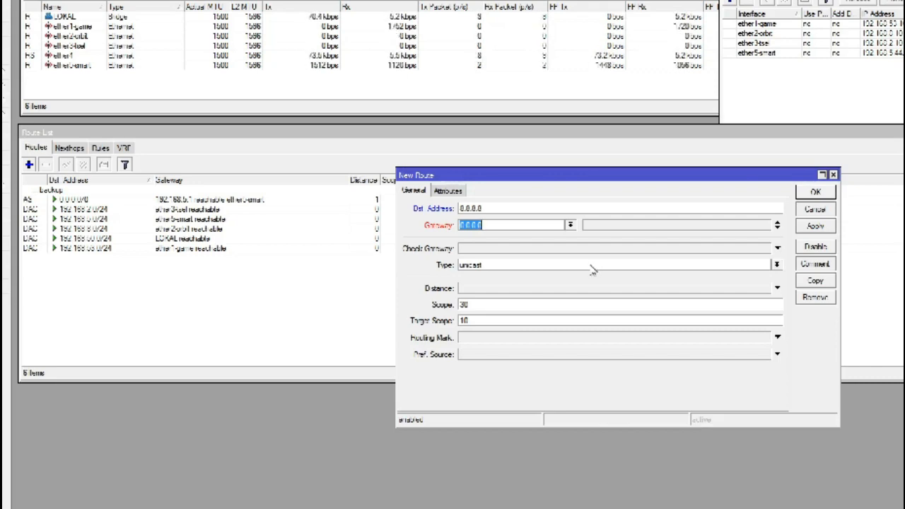
{"action": "type", "text": "192."}
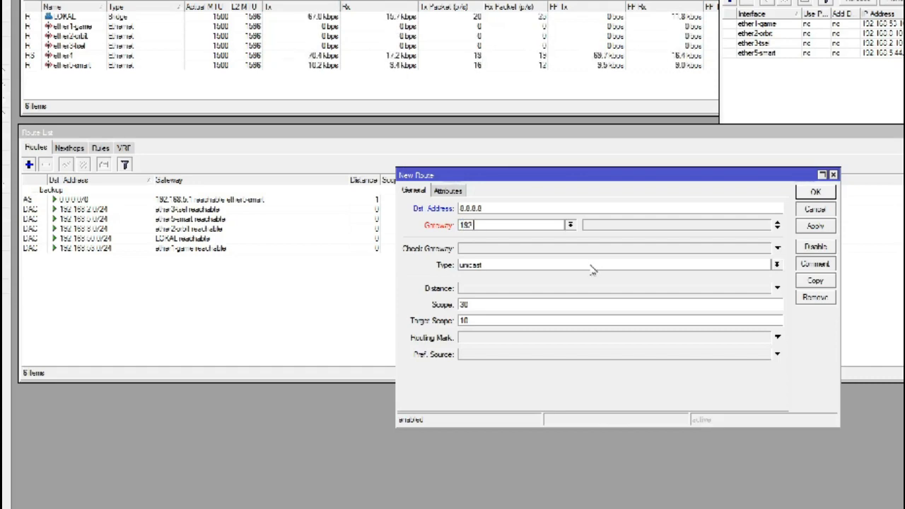
{"action": "type", "text": "168"}
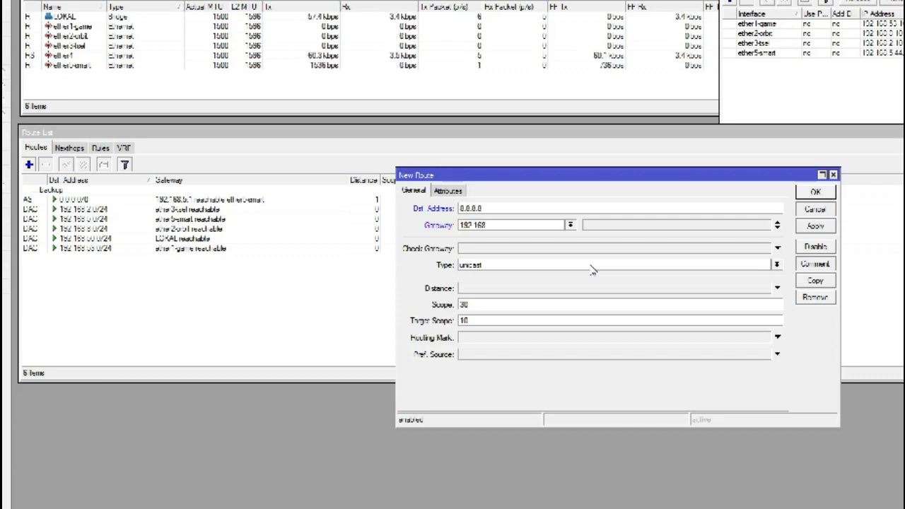
{"action": "type", "text": ".2"}
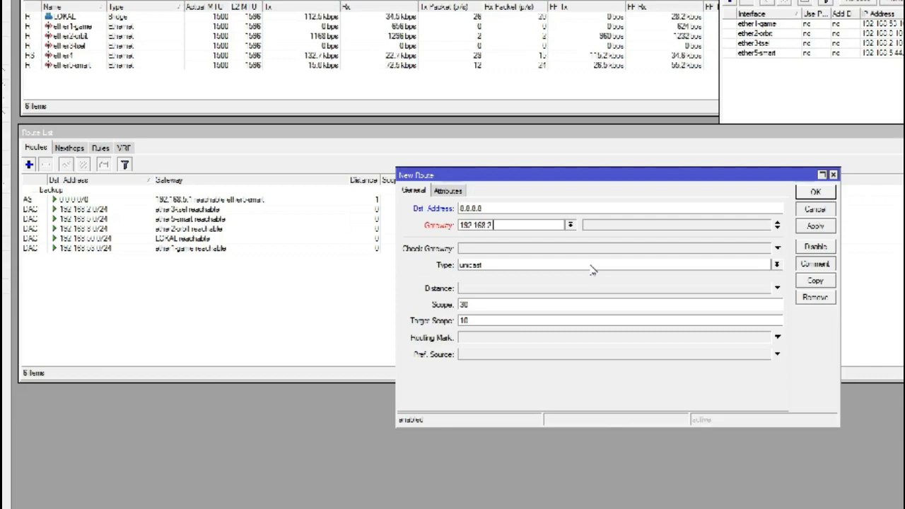
{"action": "type", "text": ".1/"}
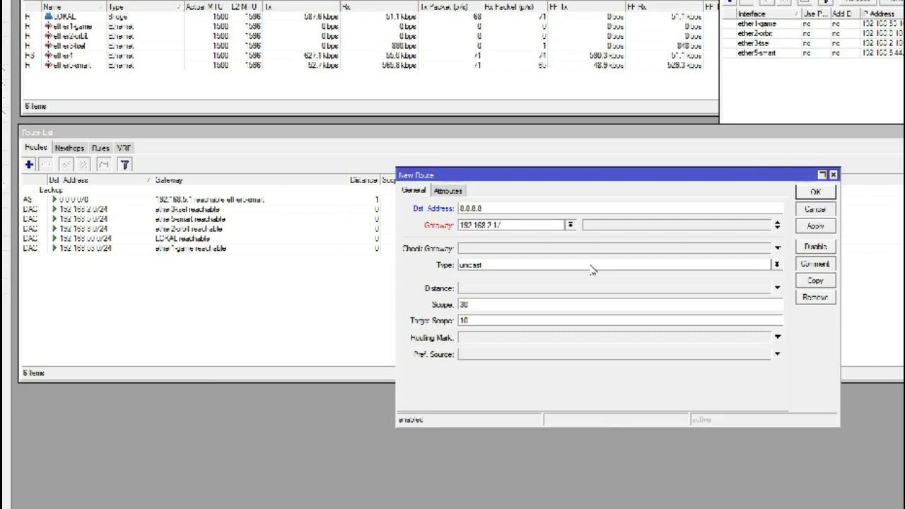
{"action": "type", "text": "24"}
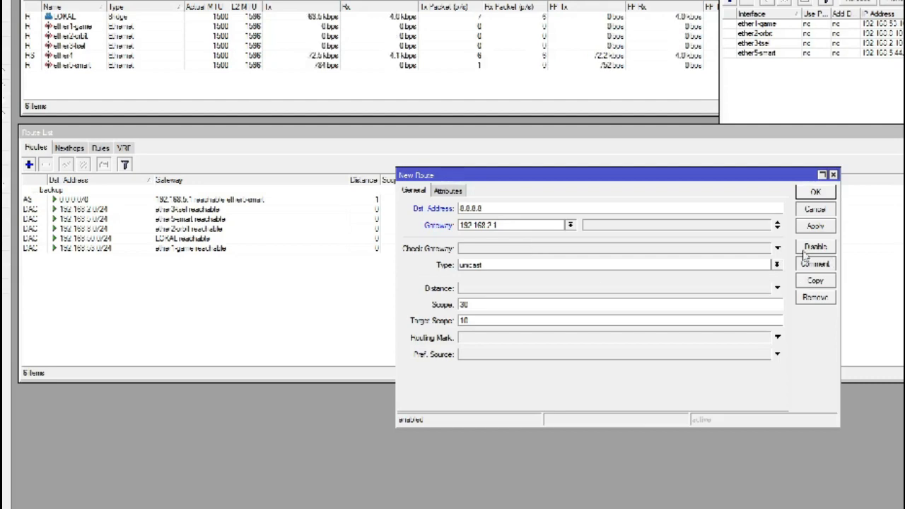
Set the 8.8.8.8 route's gateway check to ping, save the route and select it in the route list
{"action": "left_click", "coordinate": [778, 248]}
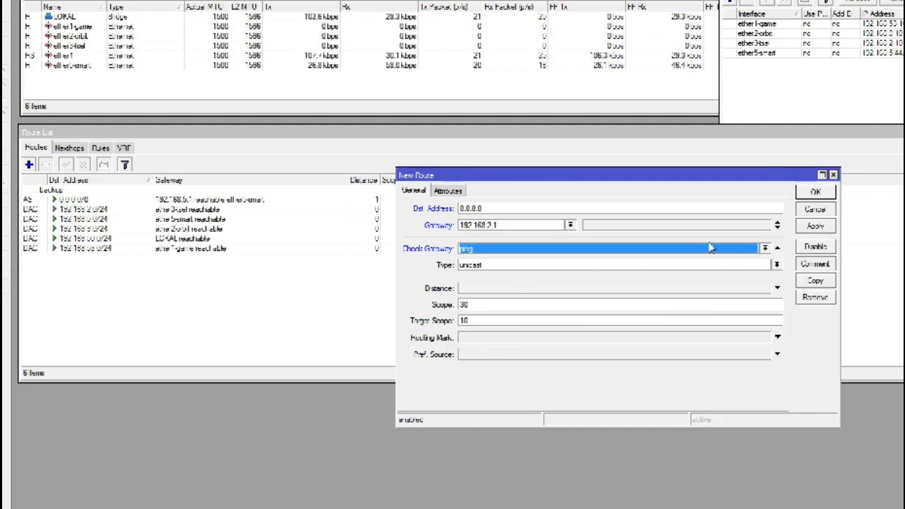
{"action": "left_click", "coordinate": [818, 226]}
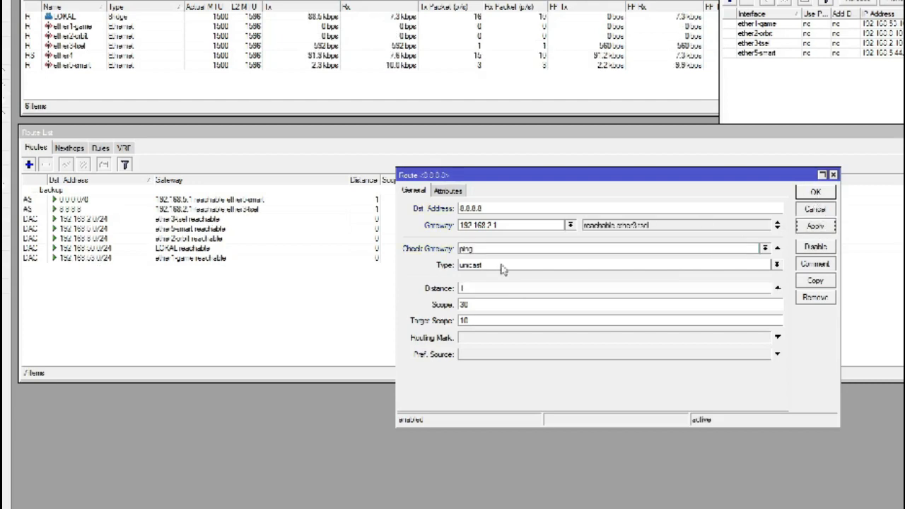
{"action": "left_click", "coordinate": [817, 193]}
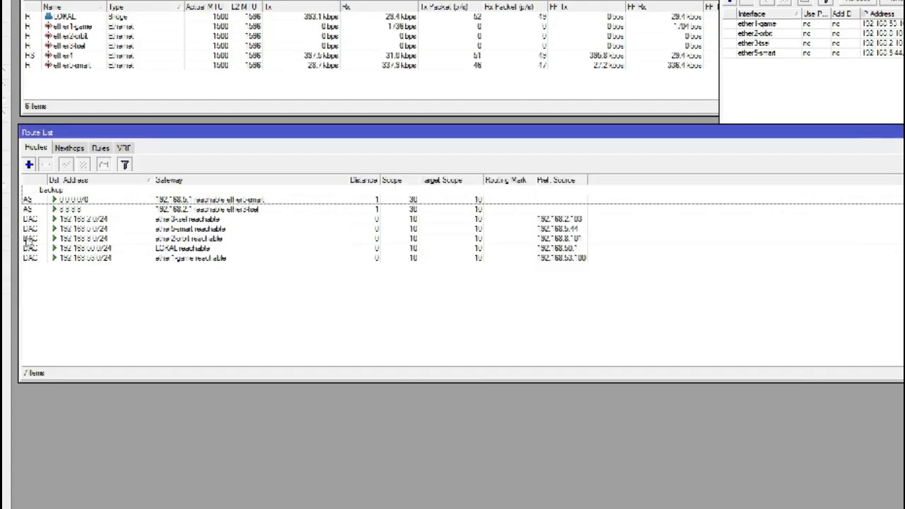
{"action": "left_click", "coordinate": [69, 211]}
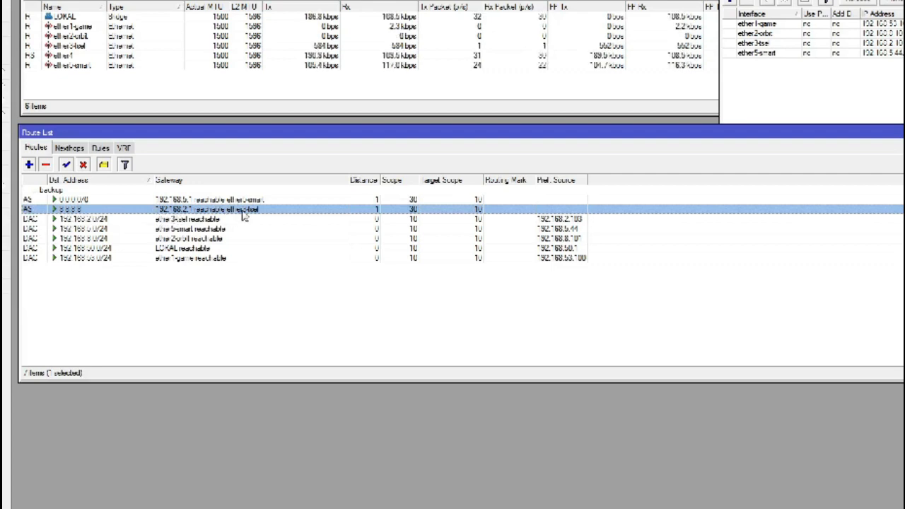
Start another new route with destination 0.0.0.0/0 and set its gateway to 8.8.8.8
{"action": "left_click", "coordinate": [29, 164]}
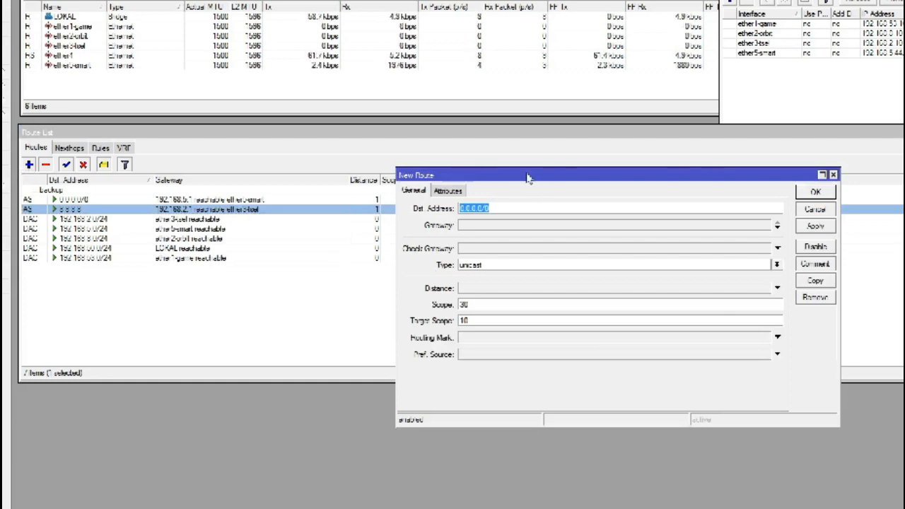
{"action": "left_click_drag", "start_coordinate": [527, 183], "coordinate": [540, 183]}
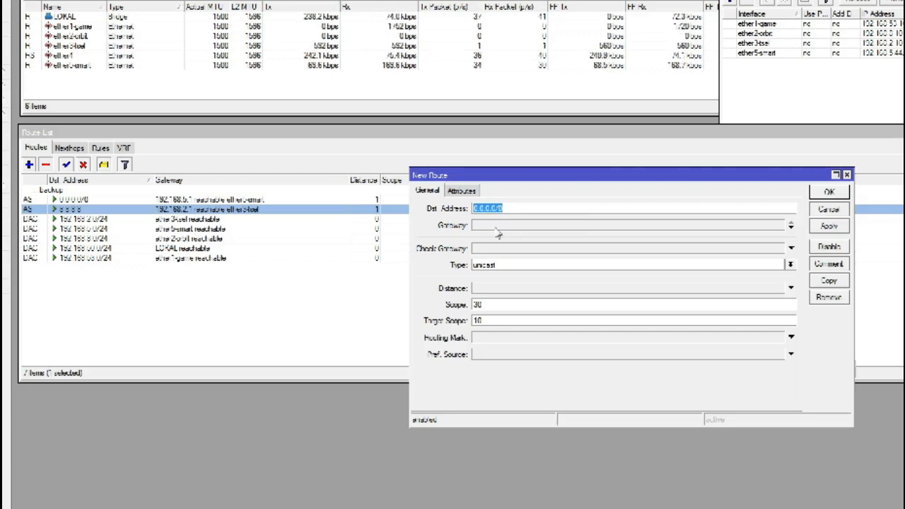
{"action": "left_click", "coordinate": [501, 225]}
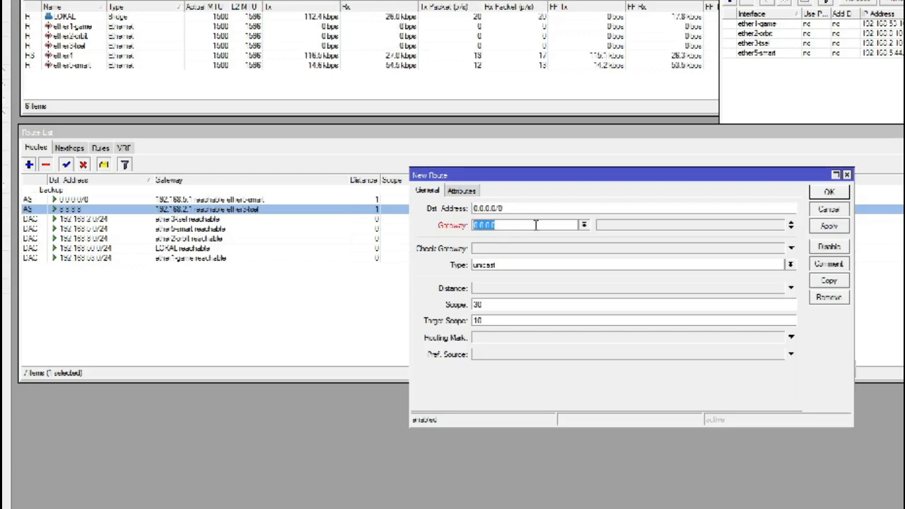
{"action": "type", "text": "8.8.8.8"}
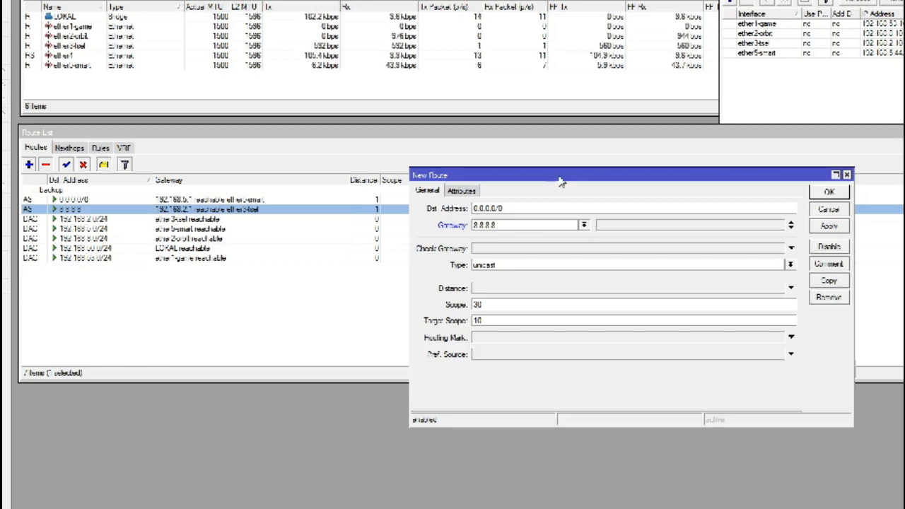
{"action": "left_click_drag", "start_coordinate": [561, 182], "coordinate": [554, 180]}
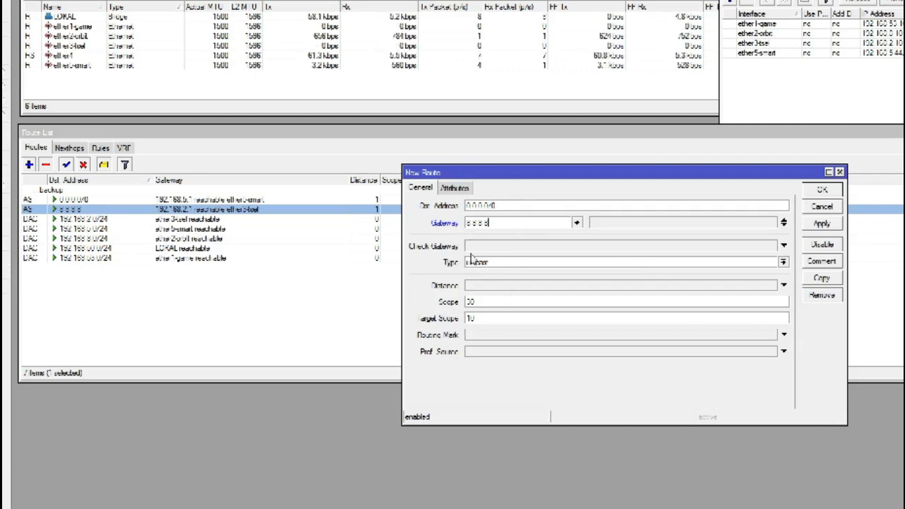
Set the new 0.0.0.0/0 route's gateway check to ping and its target scope to 30, and save the route
{"action": "left_click", "coordinate": [783, 246]}
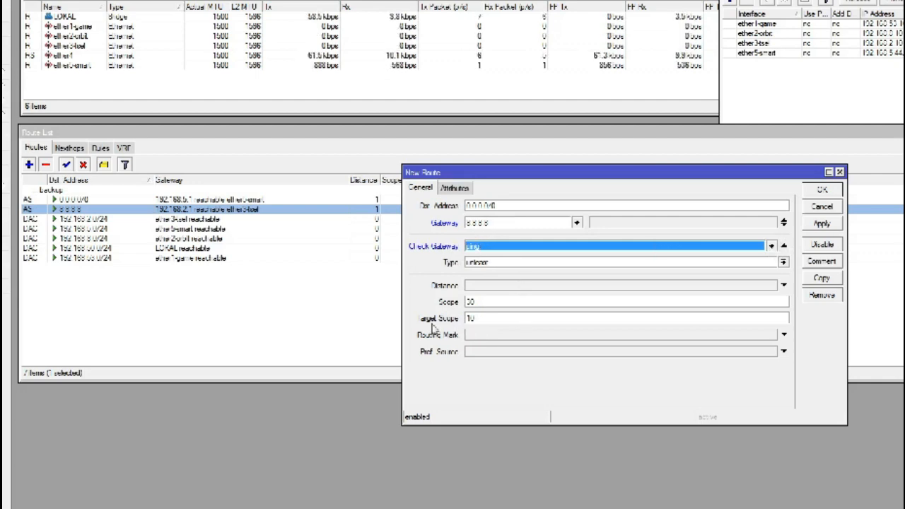
{"action": "double_click", "coordinate": [479, 318]}
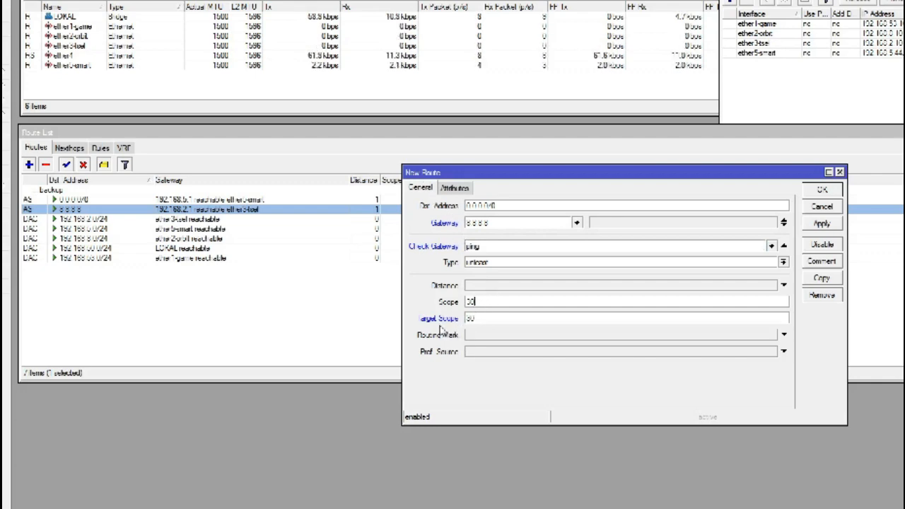
{"action": "left_click", "coordinate": [474, 319]}
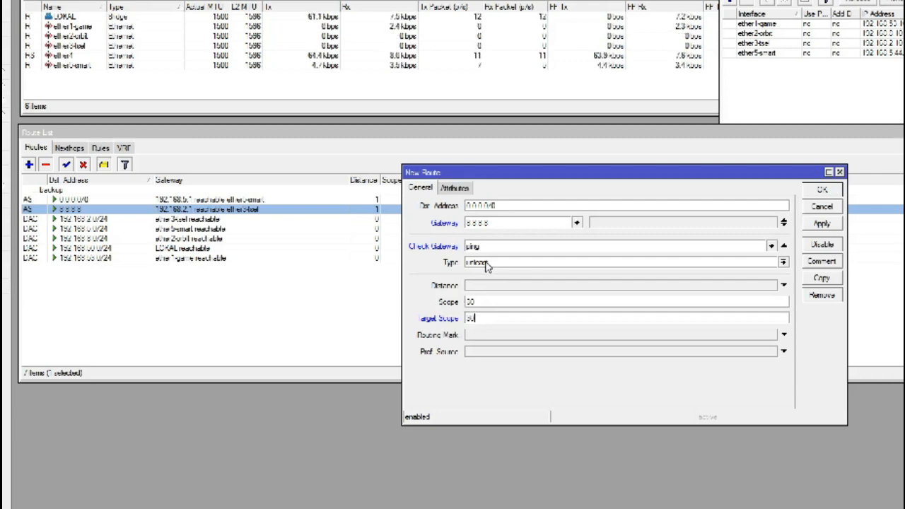
{"action": "left_click", "coordinate": [822, 223]}
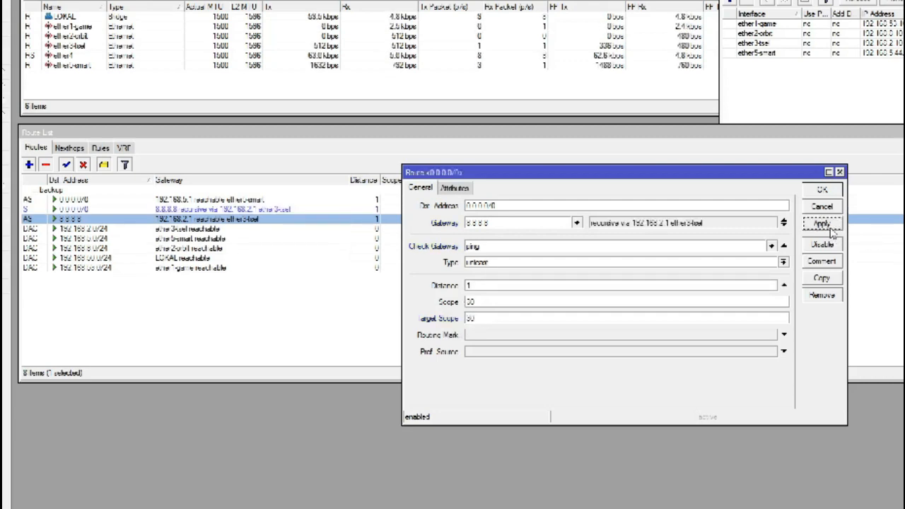
{"action": "left_click", "coordinate": [823, 191]}
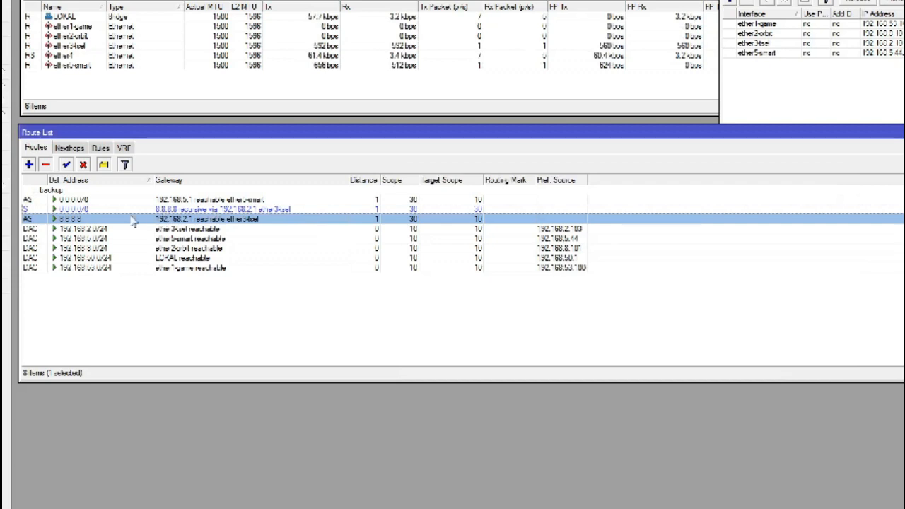
Compare the recursive 0.0.0.0/0 route with the 8.8.8.8 route on ether3-tsel and the backup route on ether5-smart
{"action": "left_click", "coordinate": [71, 210]}
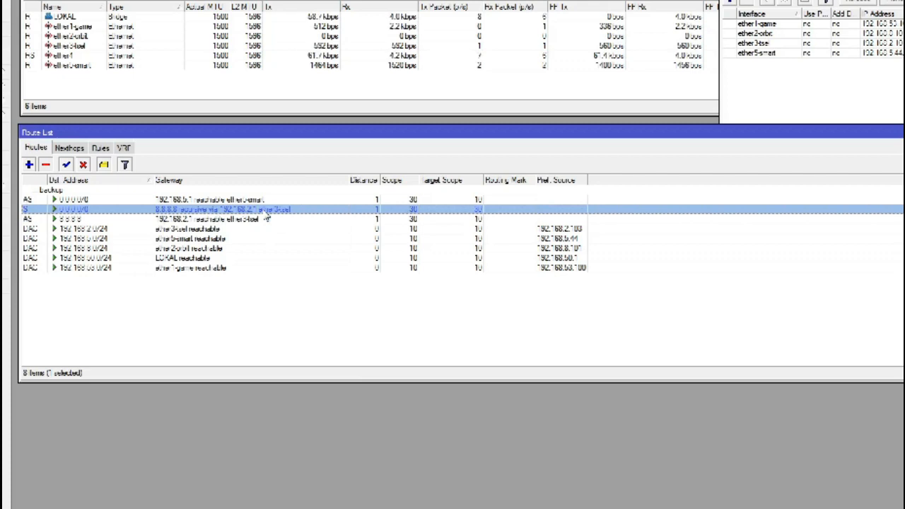
{"action": "left_click", "coordinate": [264, 220]}
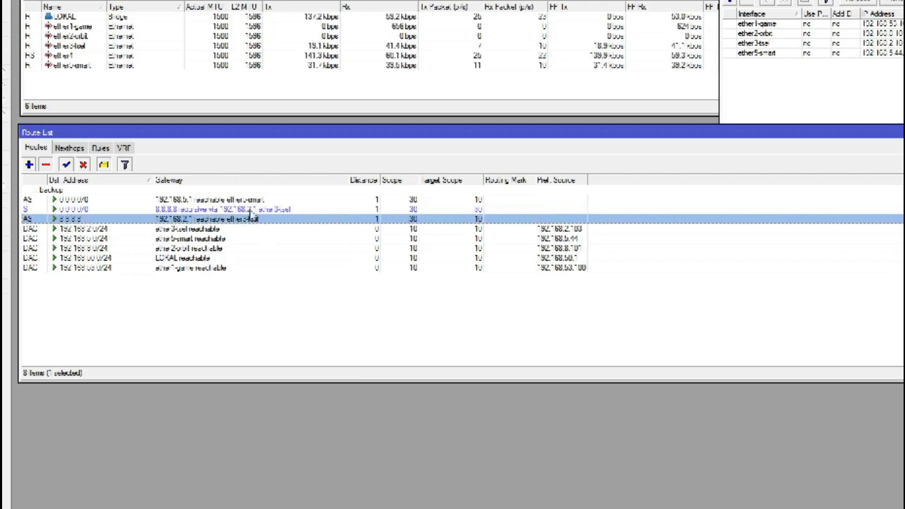
{"action": "left_click", "coordinate": [266, 210]}
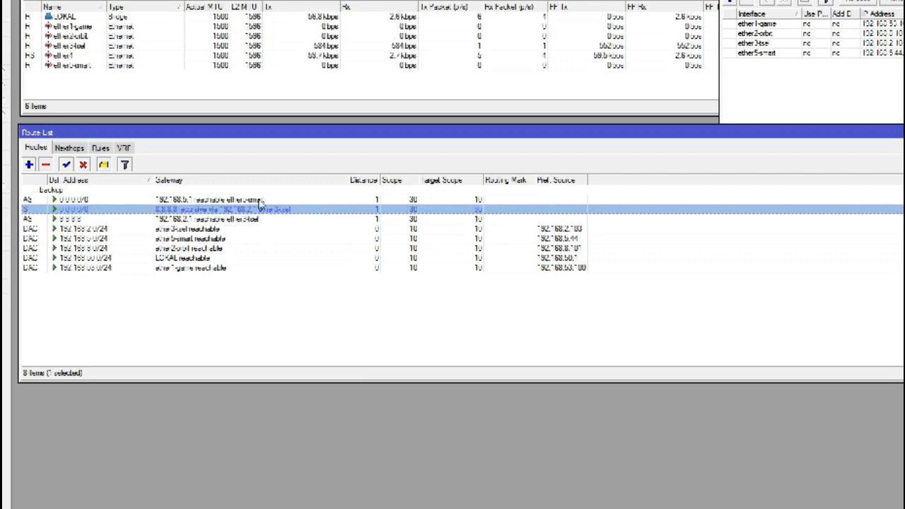
{"action": "left_click", "coordinate": [260, 201]}
{"action": "left_click", "coordinate": [255, 211]}
{"action": "left_click", "coordinate": [252, 220]}
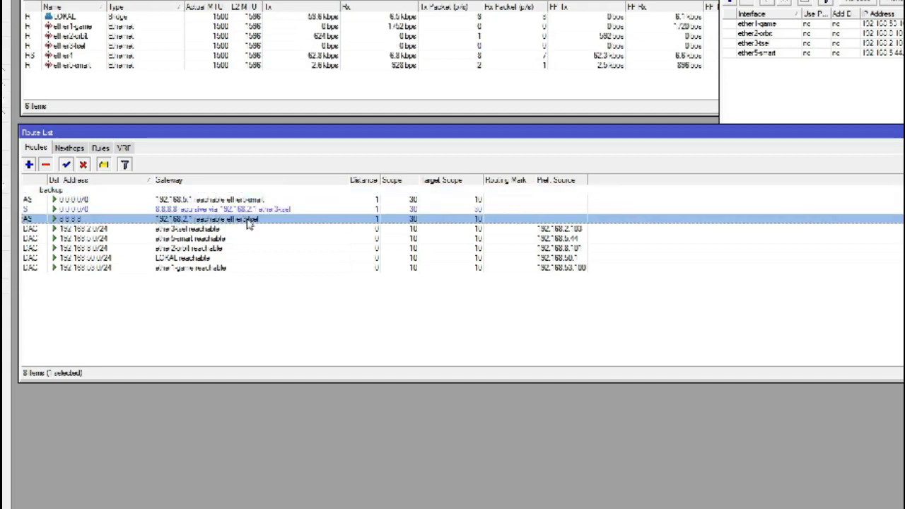
{"action": "left_click", "coordinate": [286, 342]}
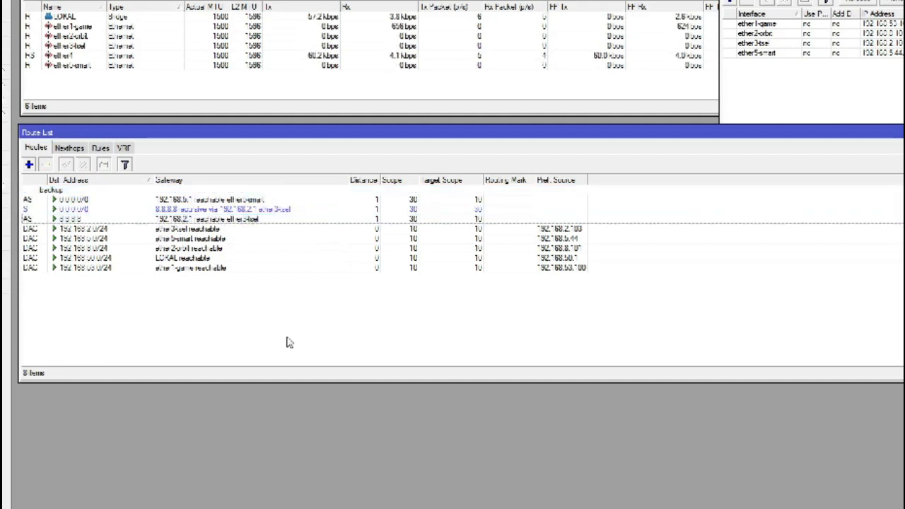
{"action": "left_click", "coordinate": [226, 220]}
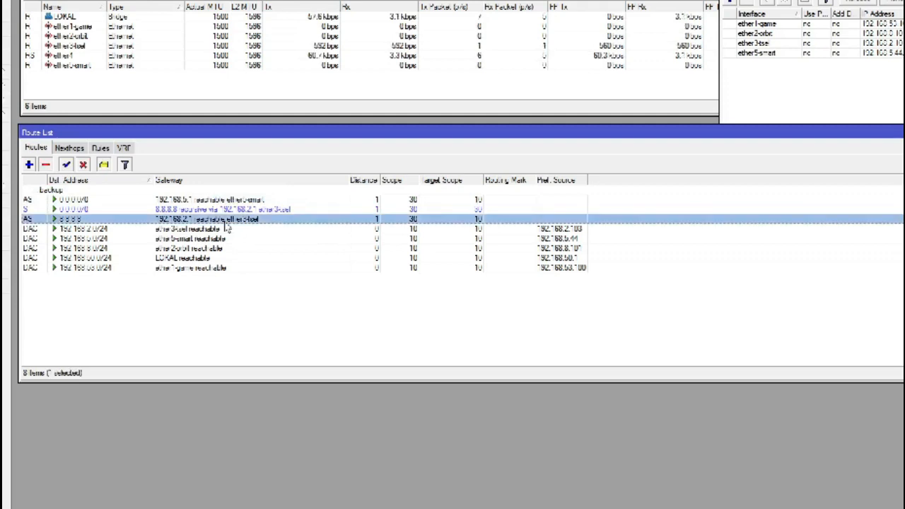
Compare the status flags and distances of the backup route, the recursive 0.0.0.0/0 route and the 8.8.8.8 route
{"action": "left_click", "coordinate": [231, 210]}
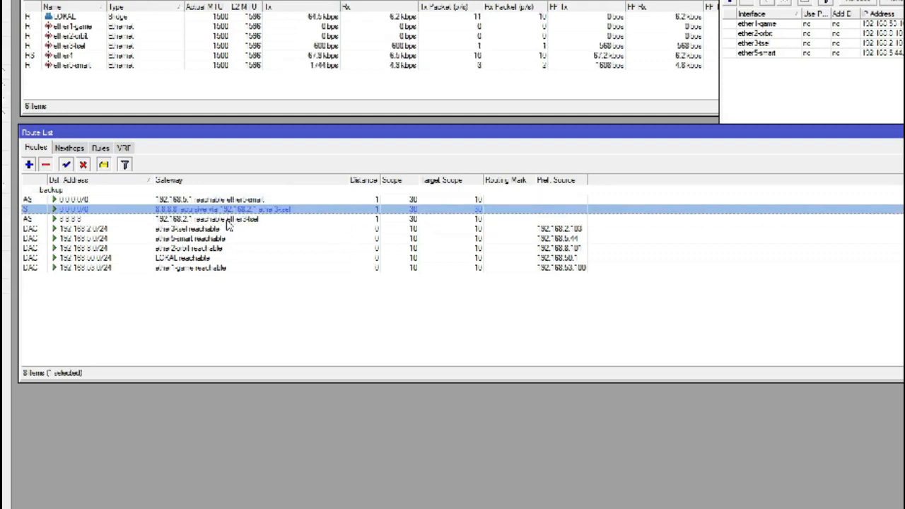
{"action": "left_click", "coordinate": [227, 220]}
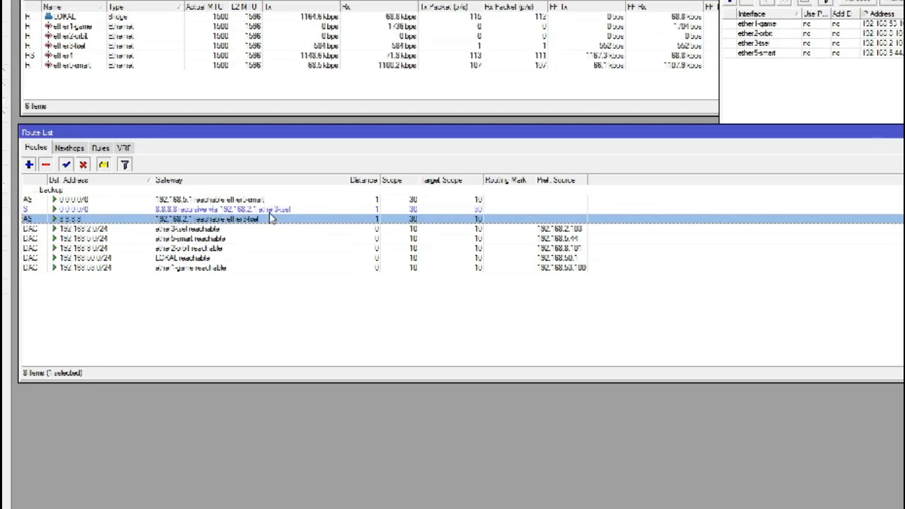
{"action": "left_click", "coordinate": [271, 211]}
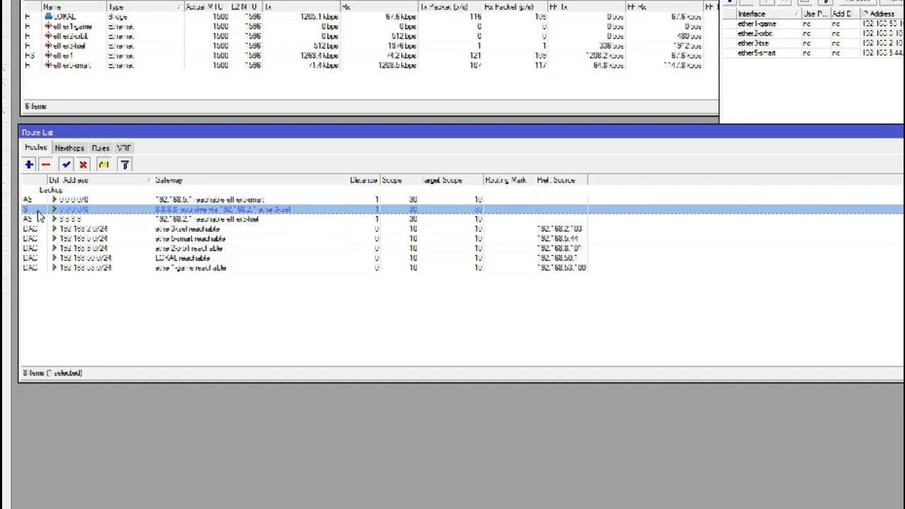
{"action": "left_click", "coordinate": [185, 200]}
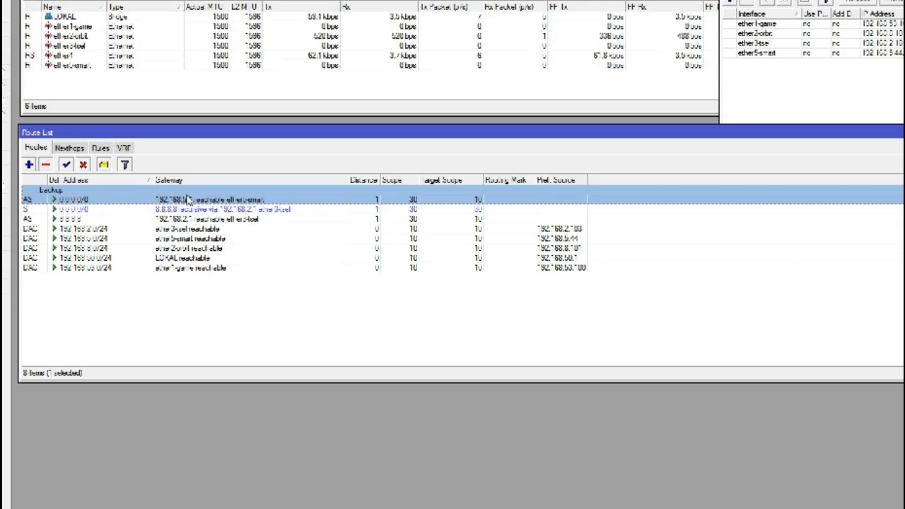
{"action": "left_click", "coordinate": [179, 219]}
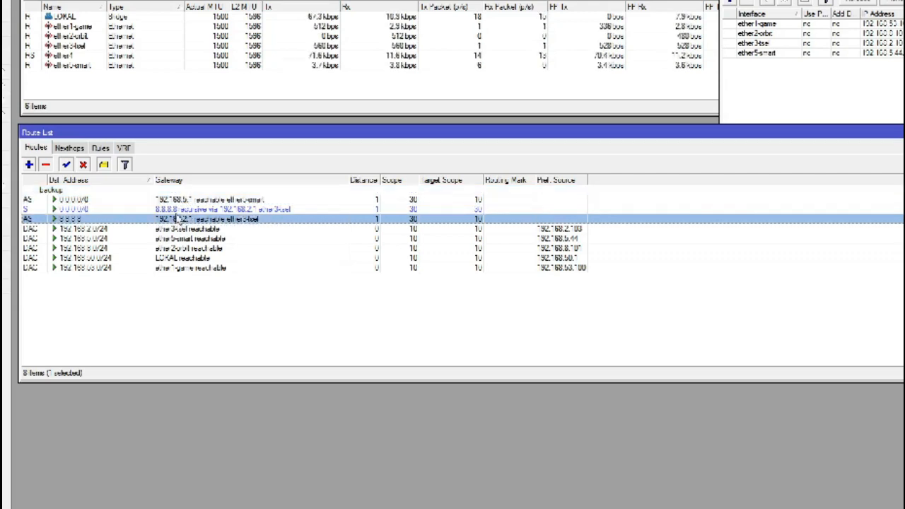
{"action": "key", "text": "Up"}
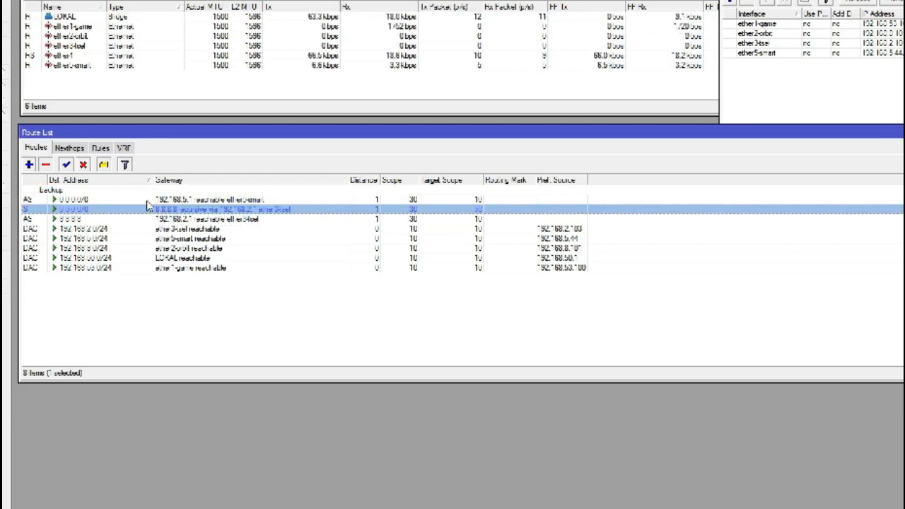
{"action": "left_click", "coordinate": [149, 202]}
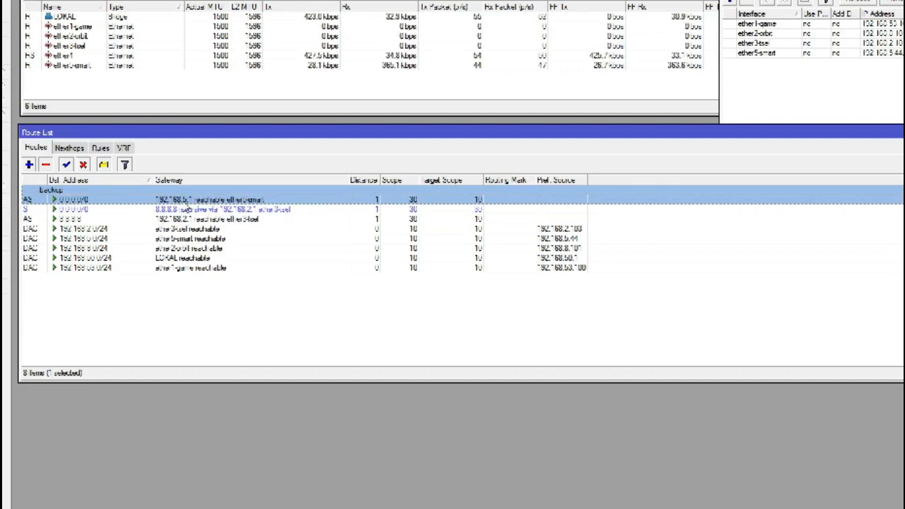
{"action": "left_click", "coordinate": [177, 212]}
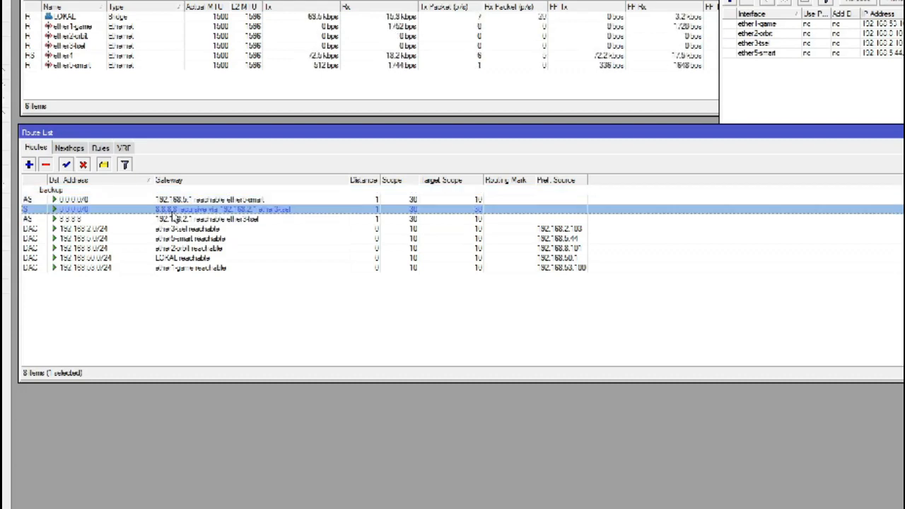
{"action": "left_click", "coordinate": [169, 201]}
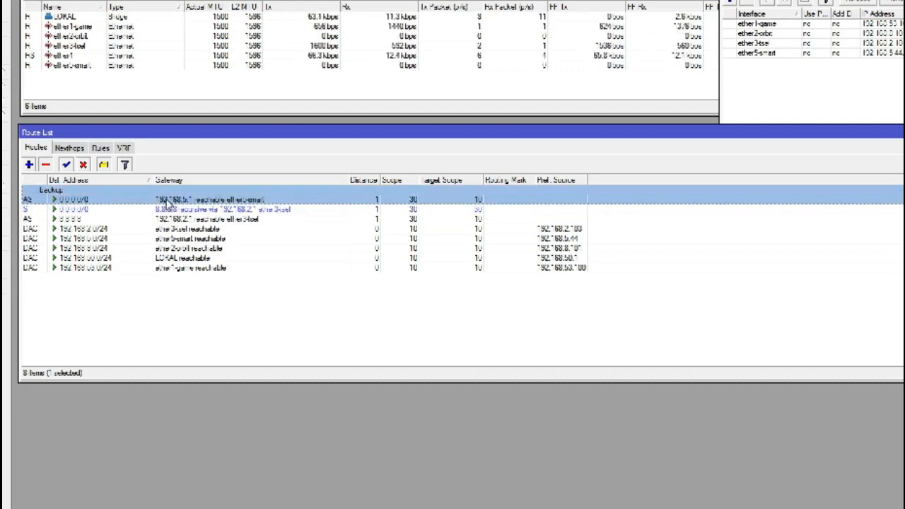
{"action": "left_click", "coordinate": [172, 212]}
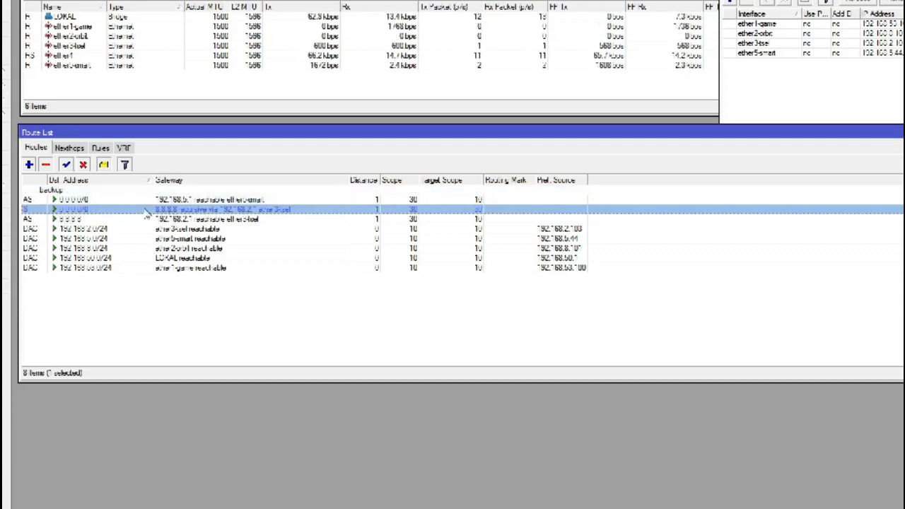
{"action": "left_click", "coordinate": [376, 200]}
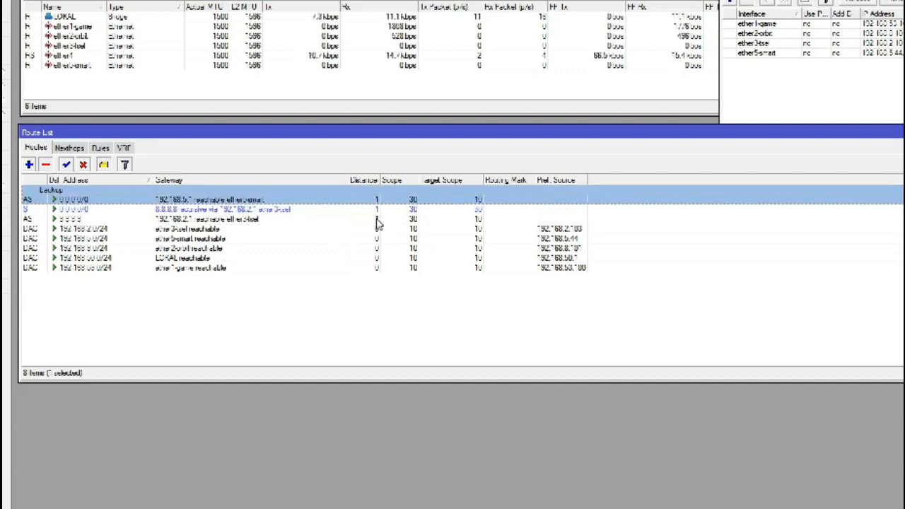
{"action": "left_click", "coordinate": [377, 219]}
{"action": "left_click", "coordinate": [376, 211]}
{"action": "left_click", "coordinate": [373, 218]}
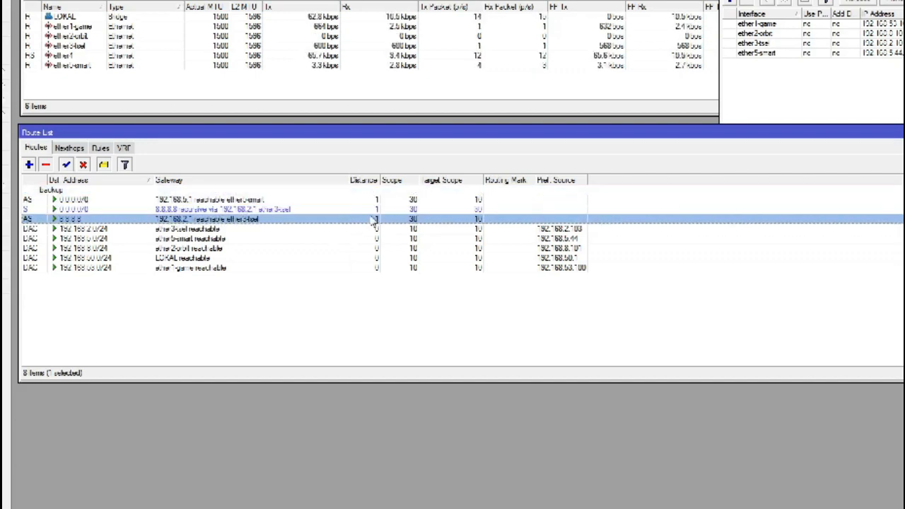
{"action": "left_click", "coordinate": [369, 211]}
{"action": "left_click", "coordinate": [369, 220]}
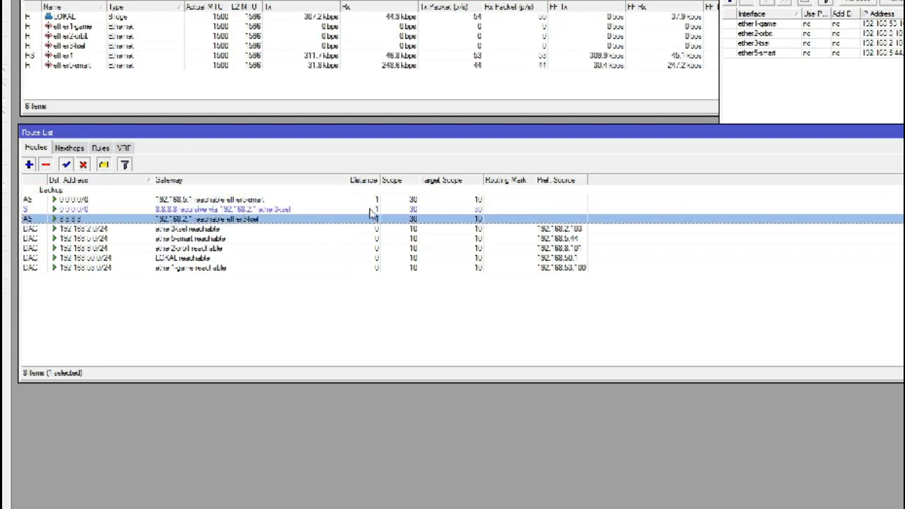
Set the distance of the backup 0.0.0.0/0 route on ether5-smart to 2 and save the route
{"action": "left_click", "coordinate": [373, 200]}
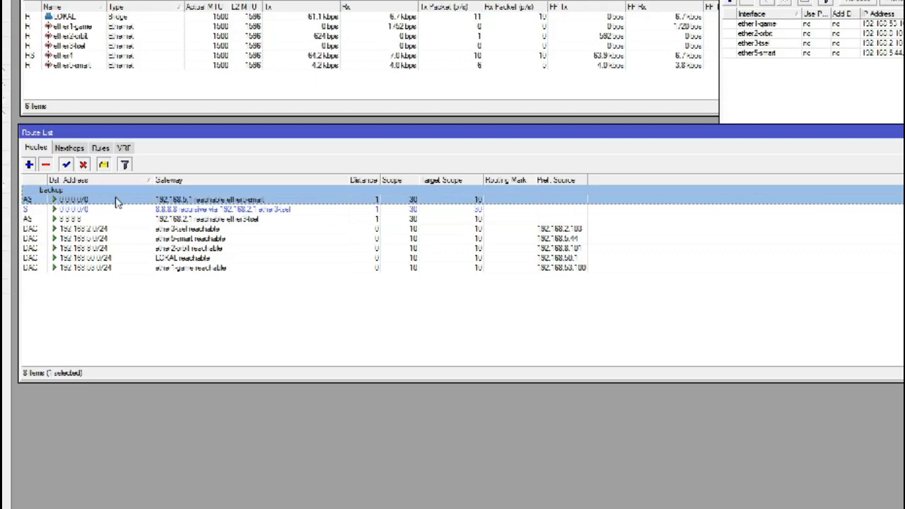
{"action": "double_click", "coordinate": [346, 201]}
{"action": "key", "text": "Tab"}
{"action": "key", "text": "Tab"}
{"action": "key", "text": "Tab"}
{"action": "key", "text": "Tab"}
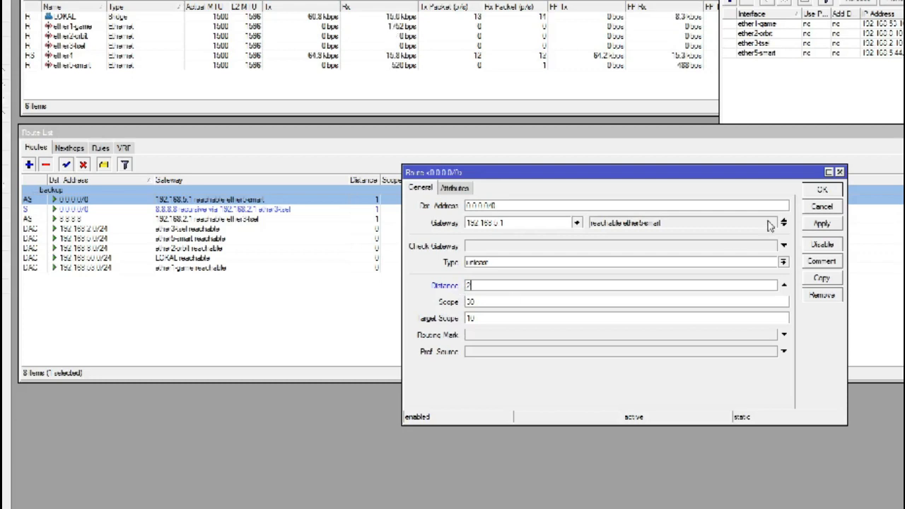
{"action": "left_click", "coordinate": [824, 225]}
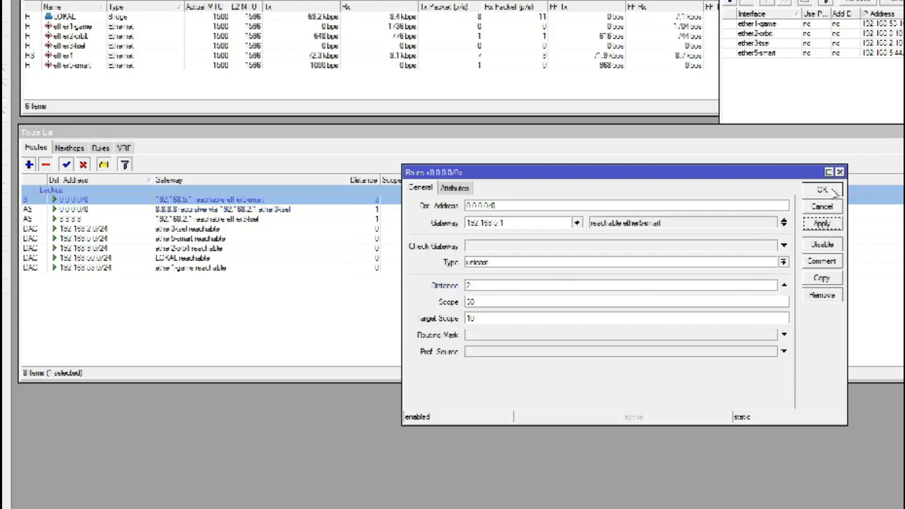
{"action": "left_click", "coordinate": [821, 191]}
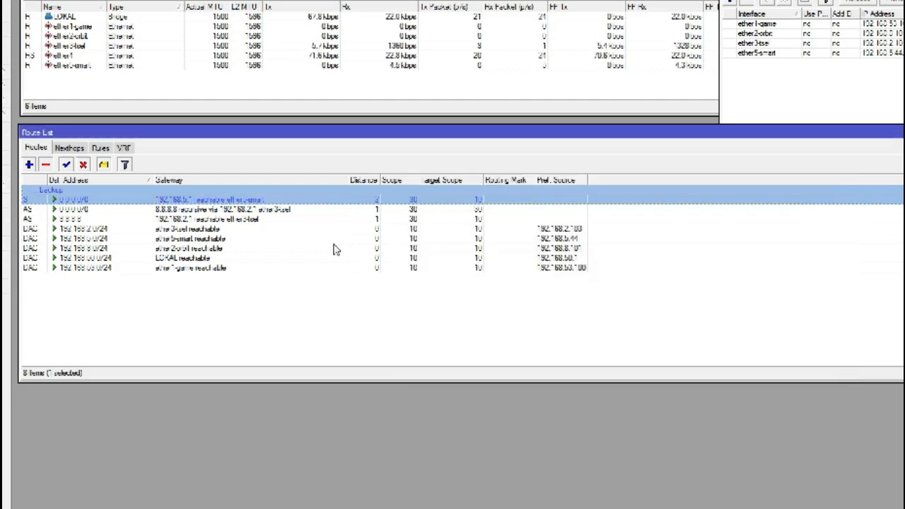
Examine which 0.0.0.0/0 route is active and how the recursive route resolves through the 8.8.8.8 route compared with the backup
{"action": "left_click", "coordinate": [204, 210]}
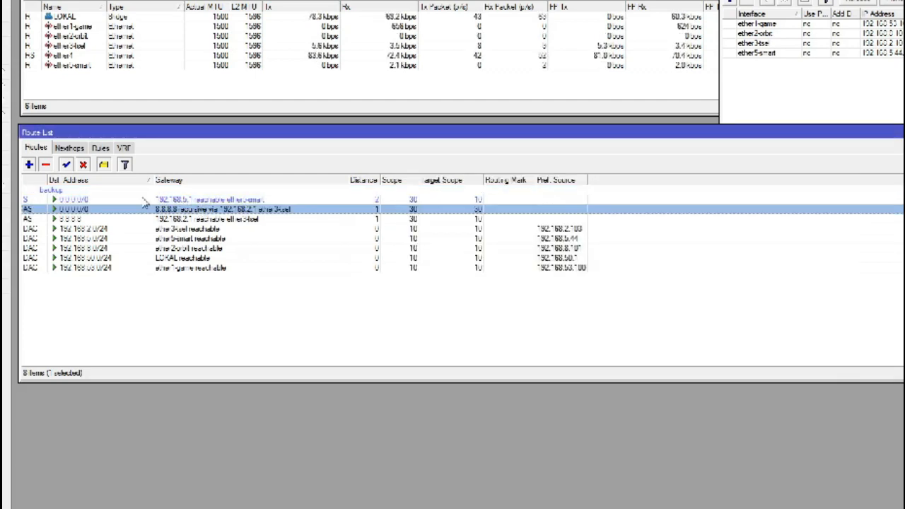
{"action": "left_click", "coordinate": [113, 199]}
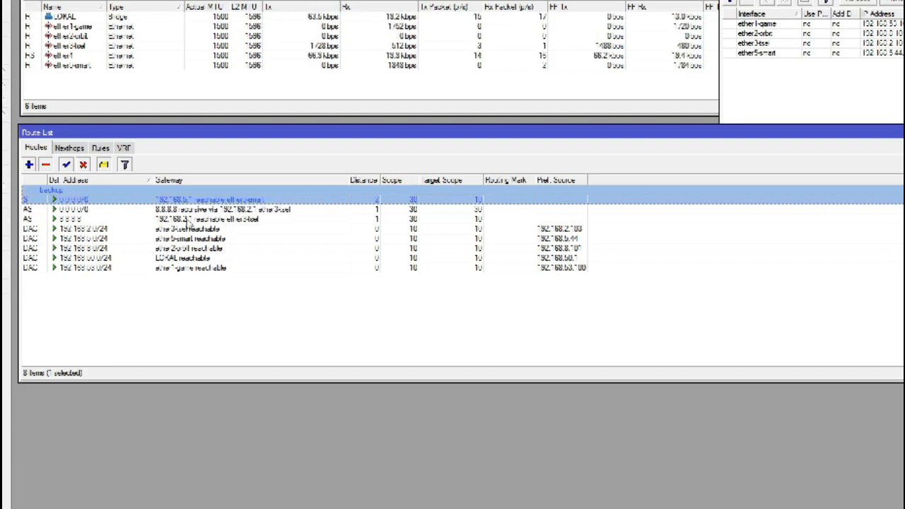
{"action": "left_click", "coordinate": [303, 212]}
{"action": "left_click", "coordinate": [298, 220]}
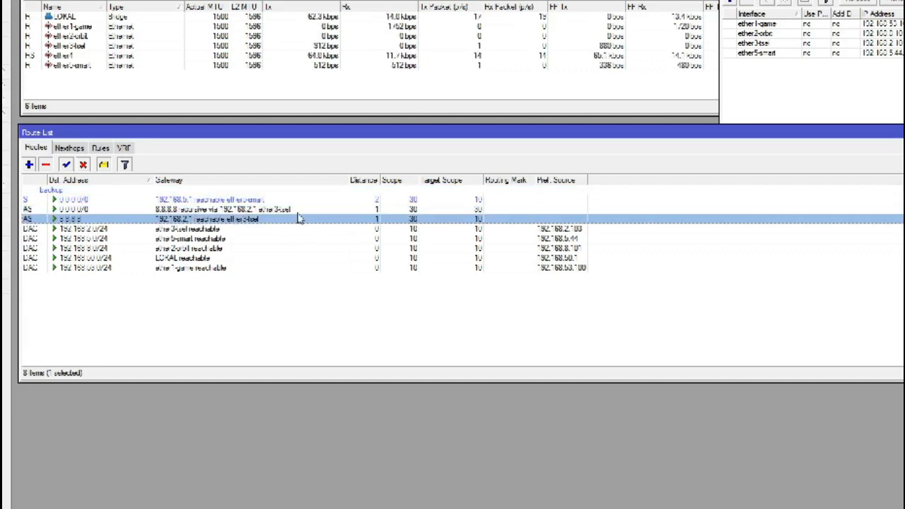
{"action": "left_click", "coordinate": [297, 213]}
{"action": "left_click", "coordinate": [291, 220]}
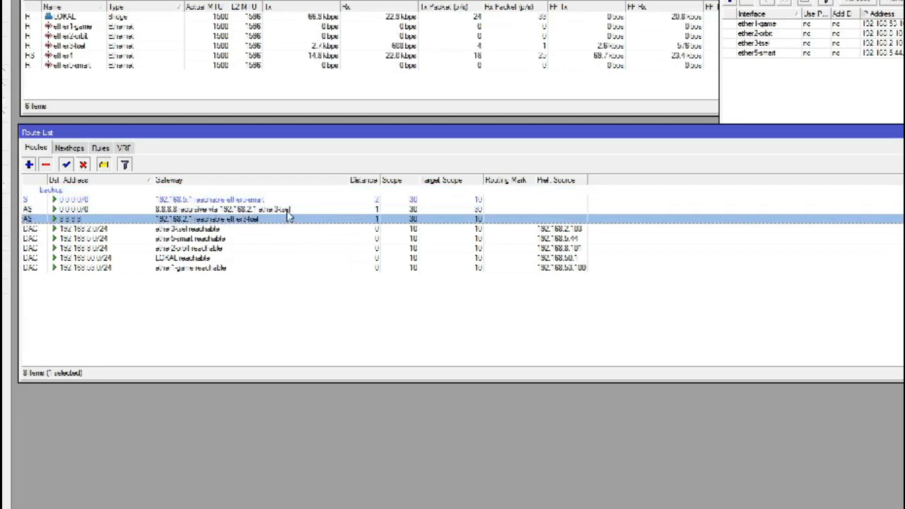
{"action": "left_click", "coordinate": [276, 212]}
{"action": "left_click", "coordinate": [261, 200]}
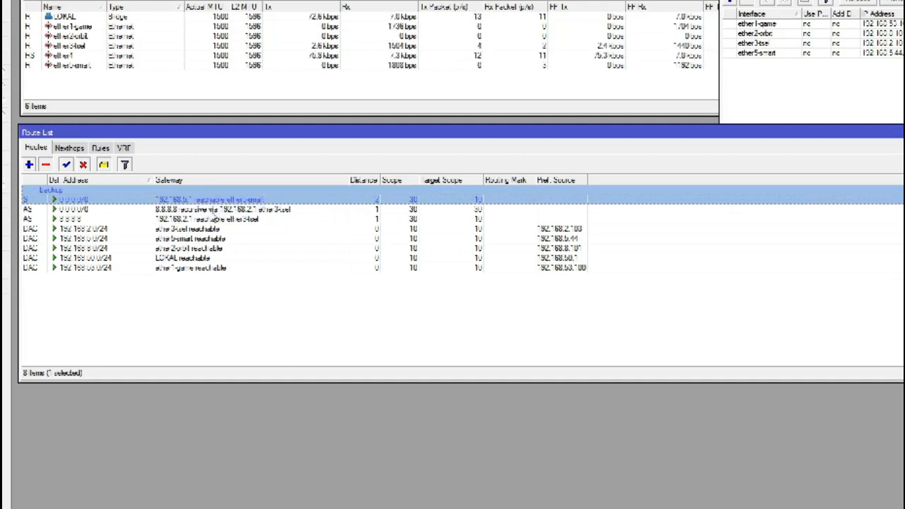
{"action": "left_click", "coordinate": [213, 211]}
{"action": "left_click", "coordinate": [217, 220]}
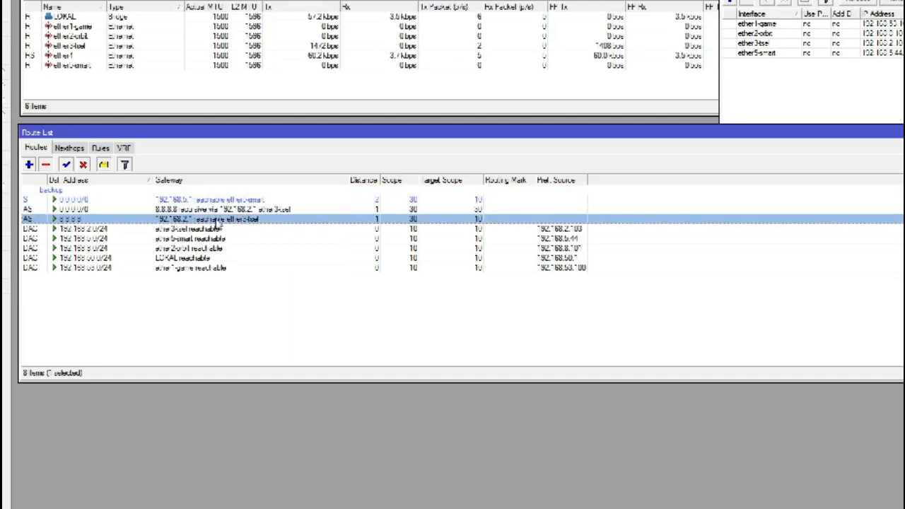
{"action": "left_click", "coordinate": [238, 297]}
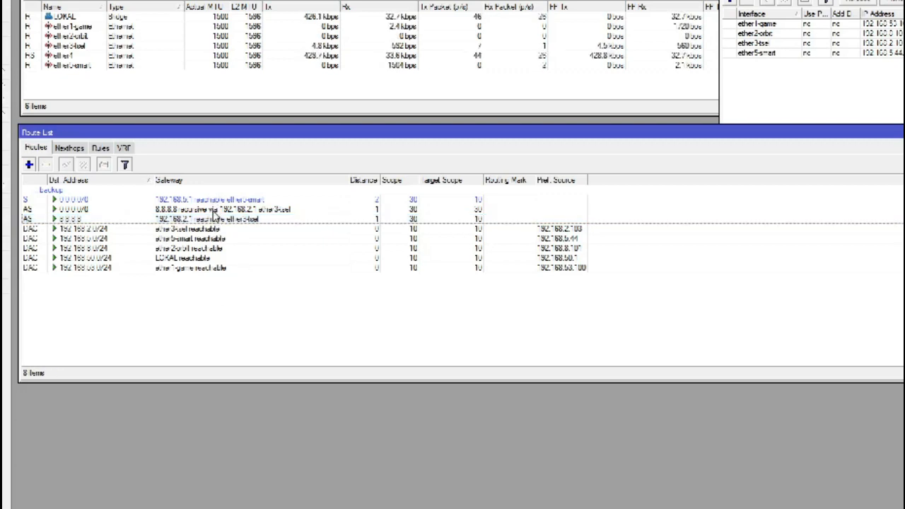
{"action": "left_click", "coordinate": [216, 220]}
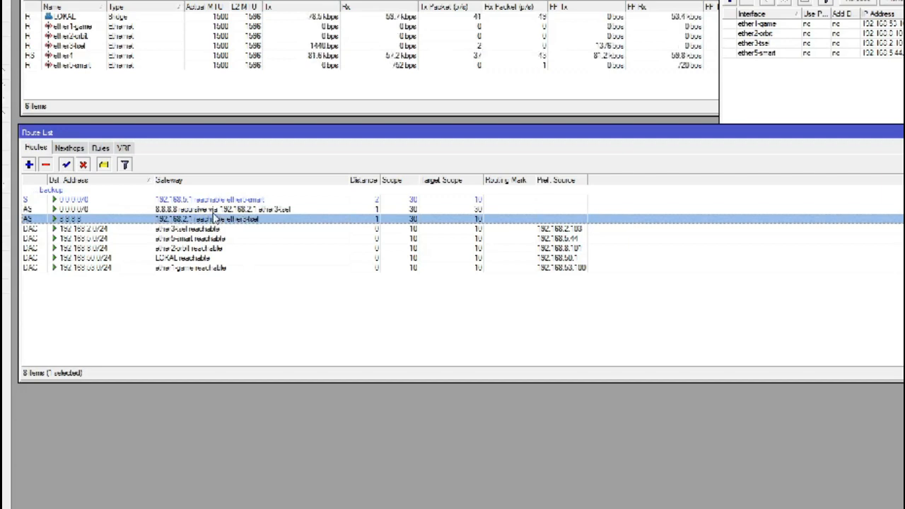
{"action": "left_click", "coordinate": [214, 211]}
{"action": "left_click", "coordinate": [213, 221]}
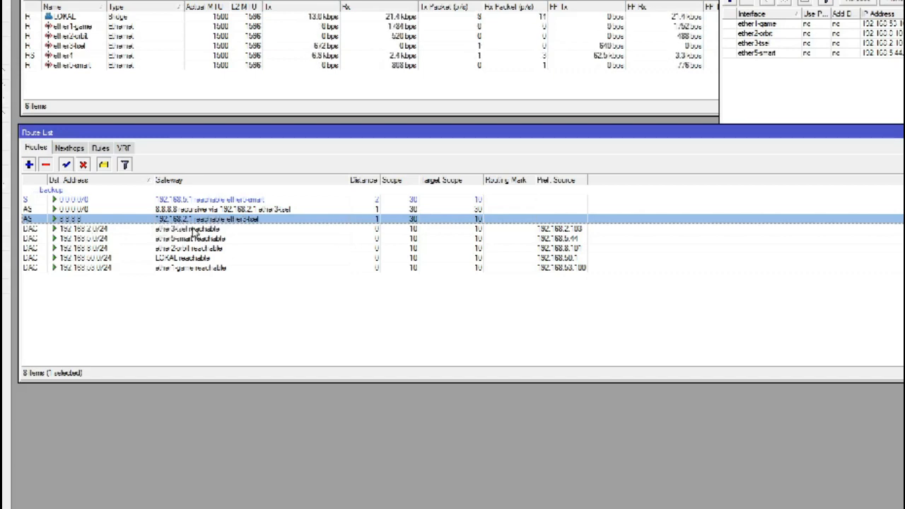
{"action": "left_click", "coordinate": [333, 330]}
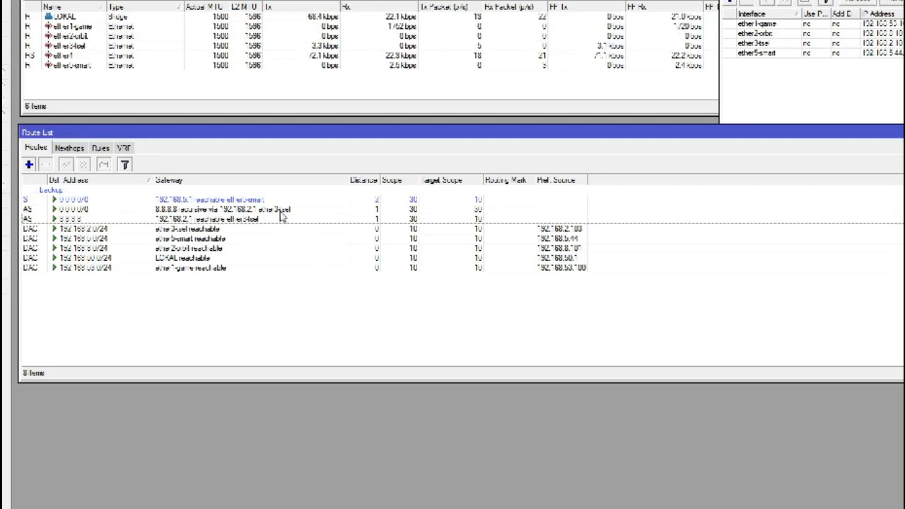
{"action": "left_click", "coordinate": [233, 200]}
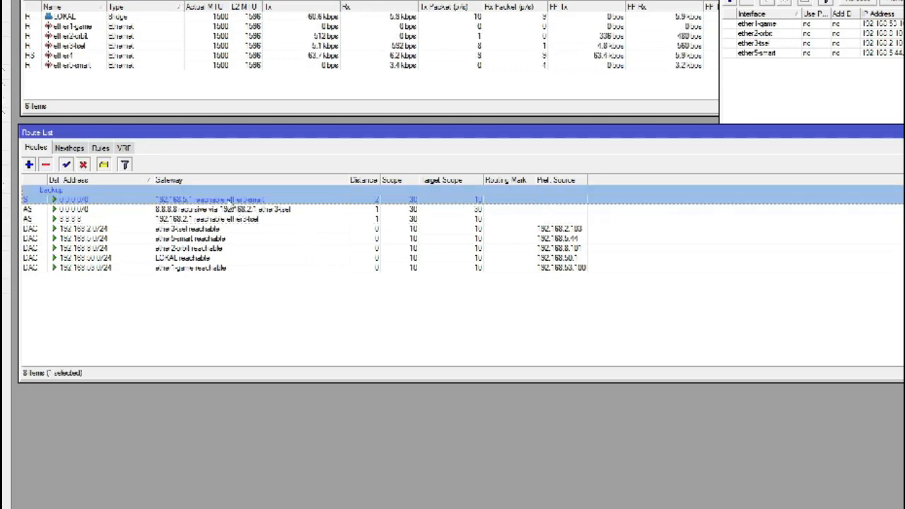
Disable the ether3-tsel interface to test failover to the backup route
{"action": "left_click", "coordinate": [173, 314]}
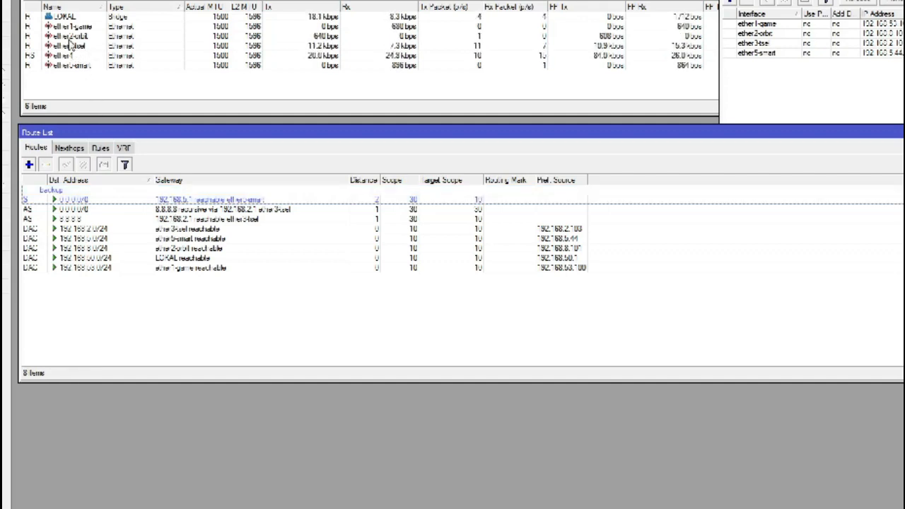
{"action": "left_click", "coordinate": [92, 46]}
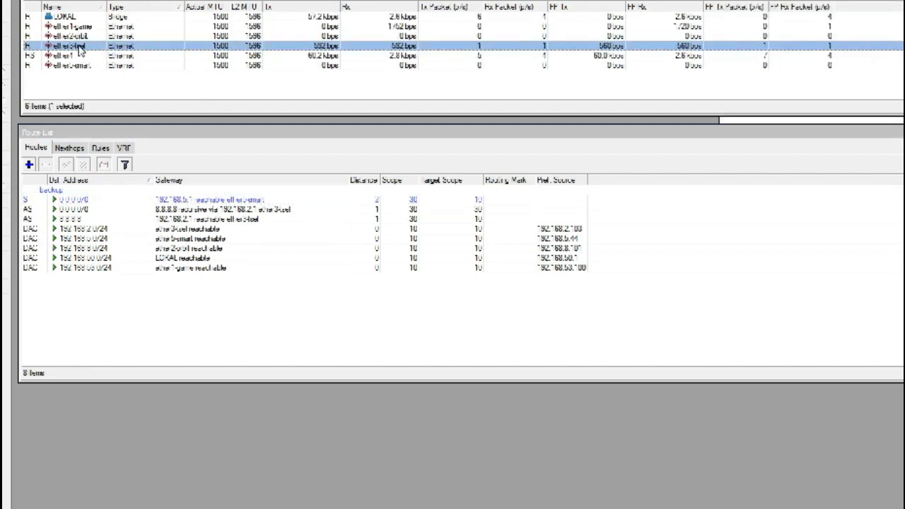
{"action": "left_click", "coordinate": [90, 1]}
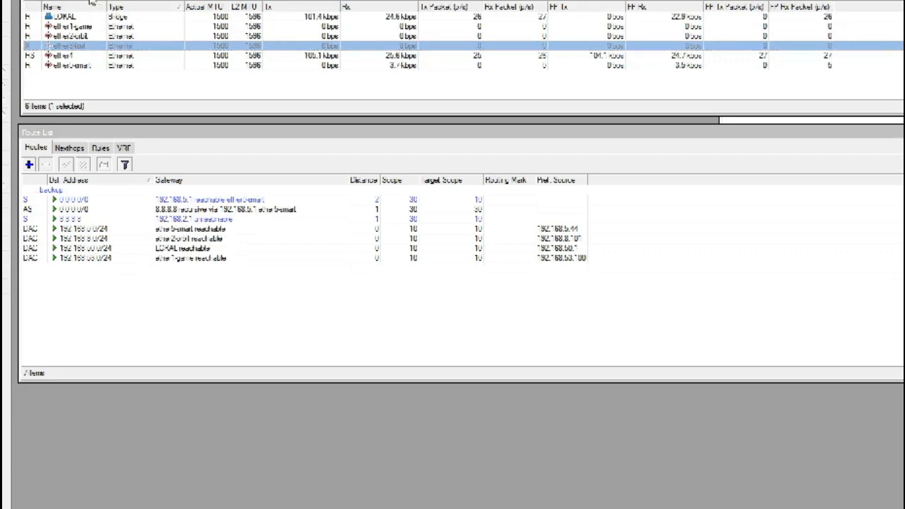
Check which gateway the recursive and backup 0.0.0.0/0 routes use with ether3-tsel disabled, and inspect the traffic on ether5-smart
{"action": "left_click", "coordinate": [346, 341]}
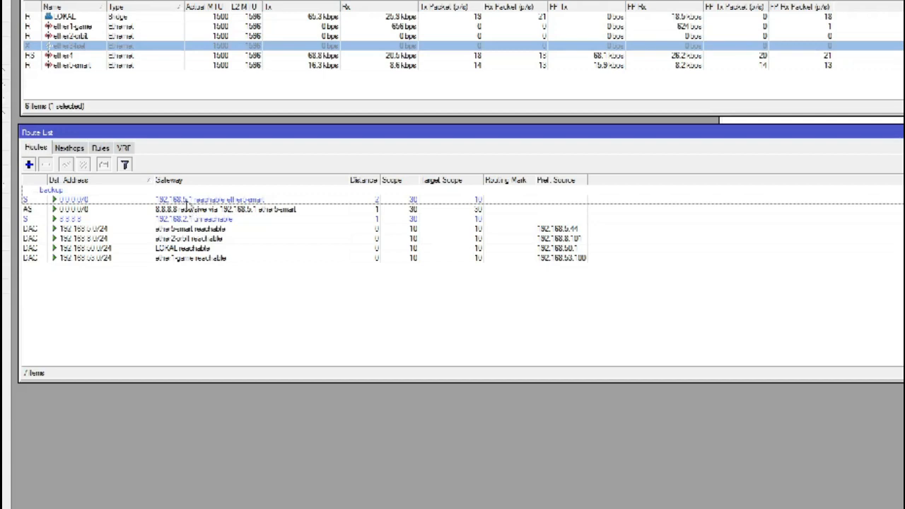
{"action": "left_click", "coordinate": [185, 210]}
{"action": "left_click", "coordinate": [185, 200]}
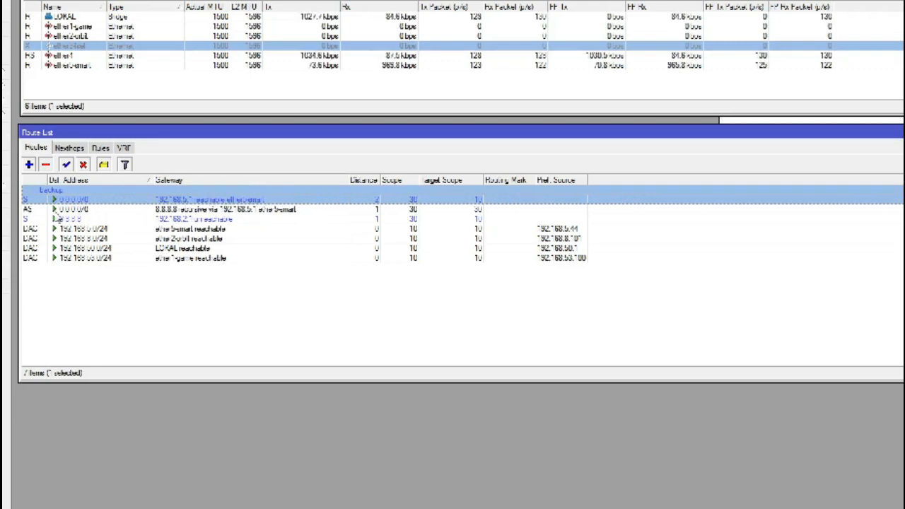
{"action": "left_click", "coordinate": [221, 212]}
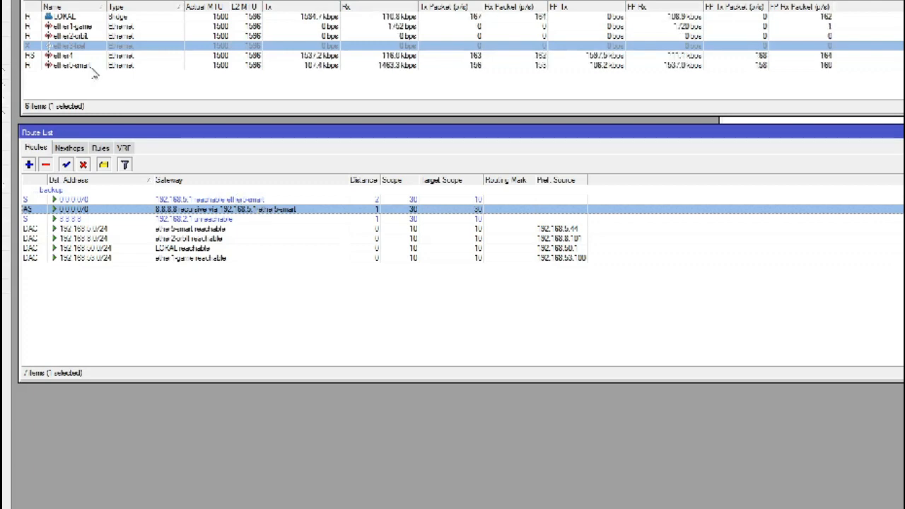
{"action": "left_click", "coordinate": [119, 93]}
{"action": "left_click", "coordinate": [89, 67]}
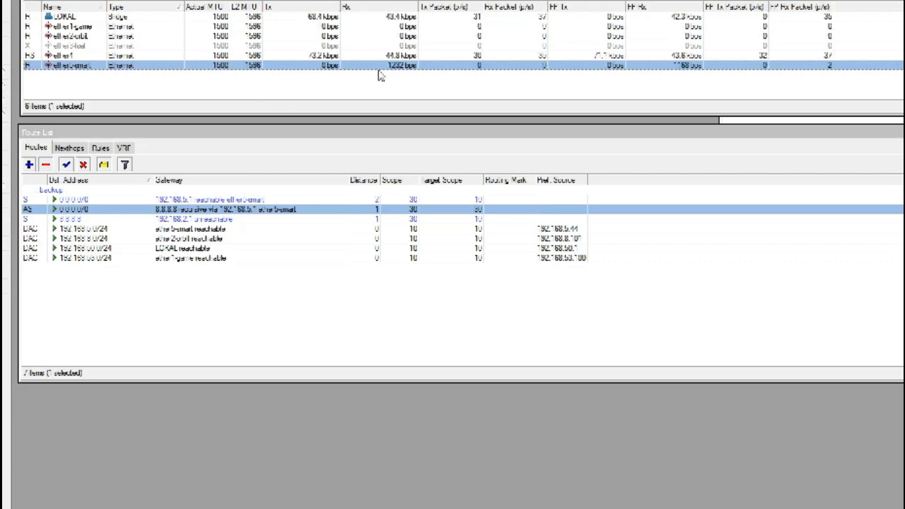
Monitor ether5-smart traffic while ether3-tsel is disabled, and check which 0.0.0.0/0 route carries it
{"action": "left_click", "coordinate": [381, 76]}
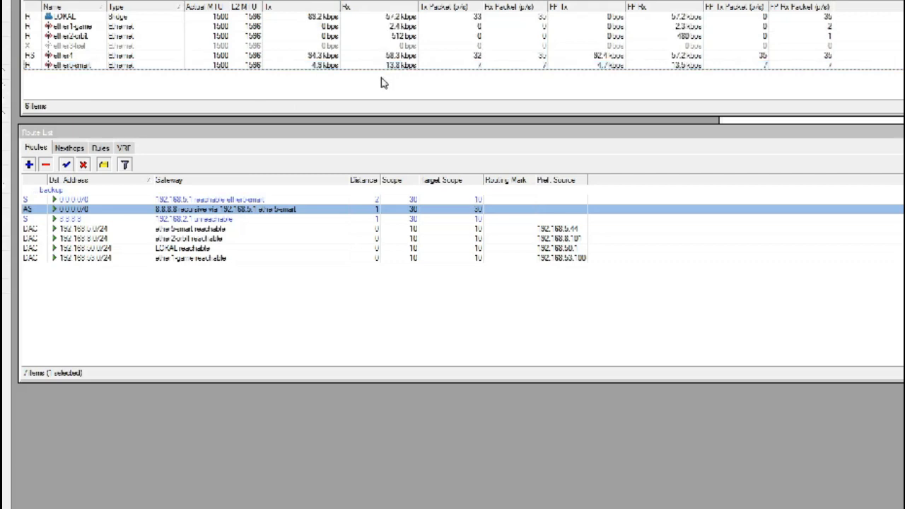
{"action": "left_click", "coordinate": [388, 67]}
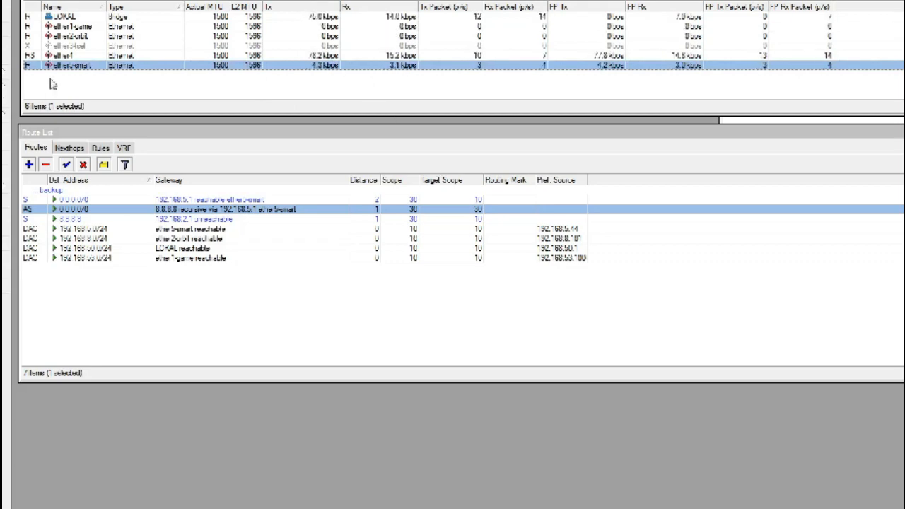
{"action": "left_click", "coordinate": [245, 201]}
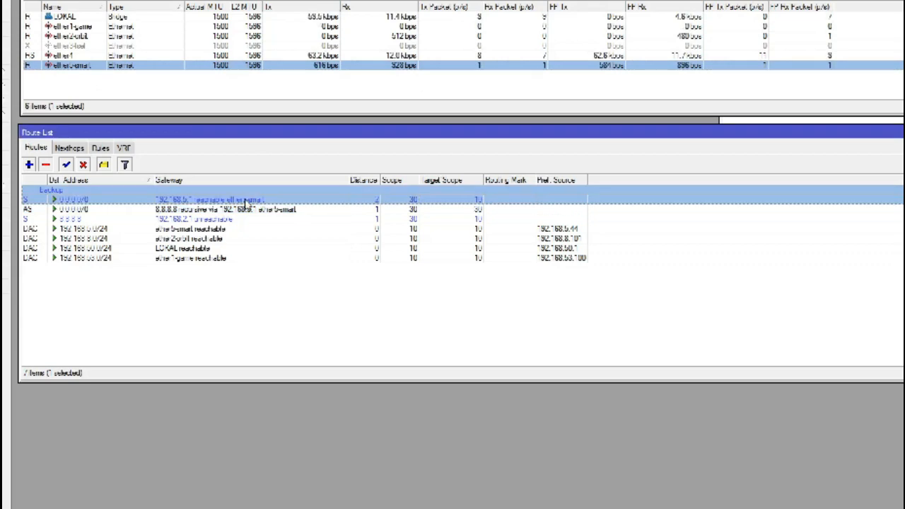
{"action": "left_click", "coordinate": [242, 209]}
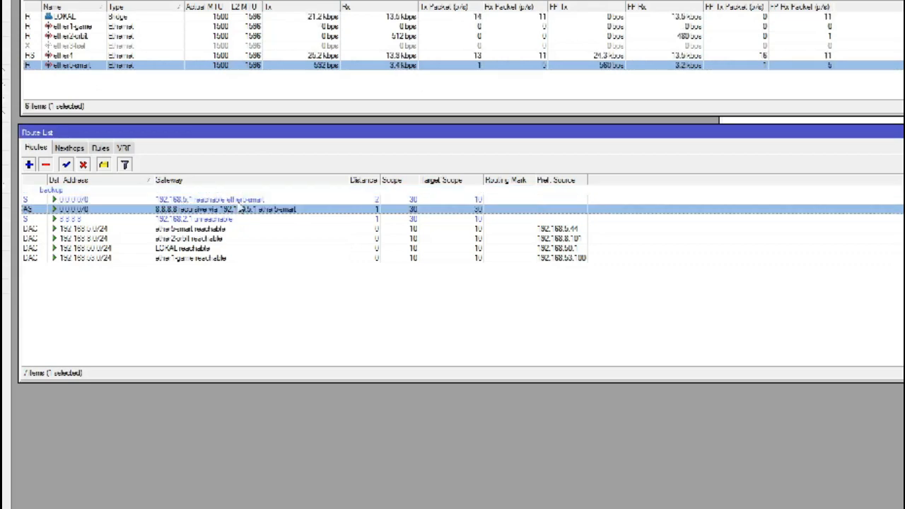
{"action": "left_click", "coordinate": [198, 202]}
{"action": "left_click", "coordinate": [183, 210]}
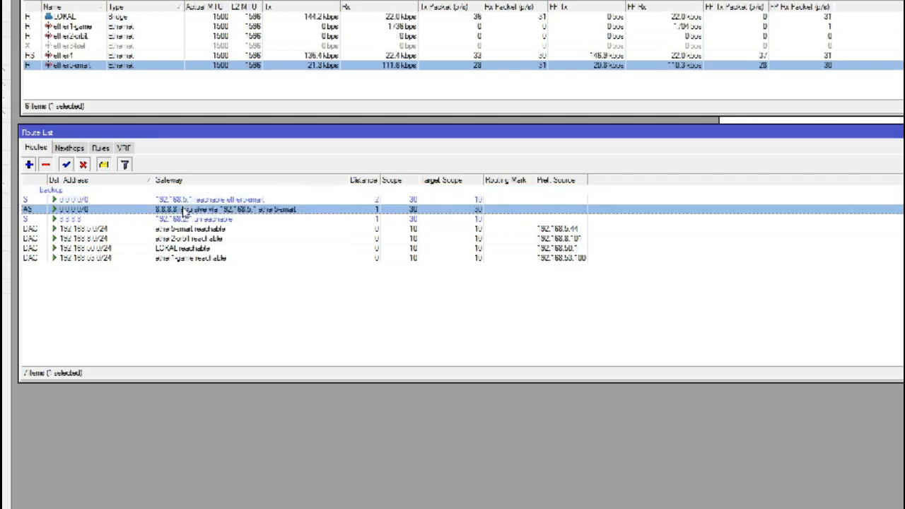
{"action": "left_click", "coordinate": [73, 47]}
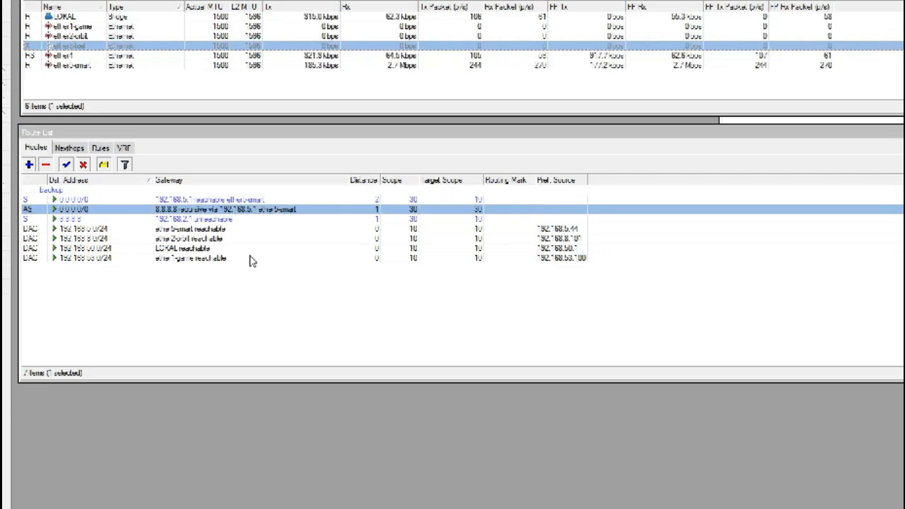
{"action": "left_click", "coordinate": [261, 298]}
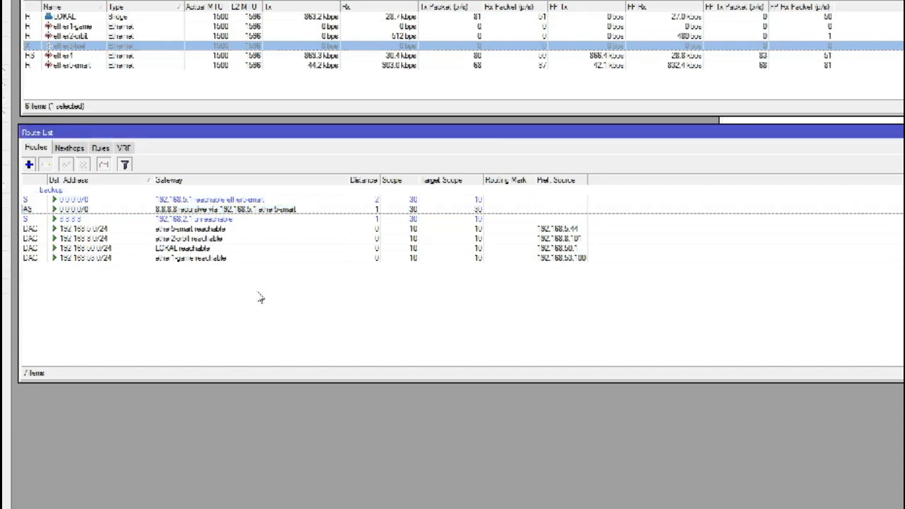
{"action": "left_click", "coordinate": [77, 48]}
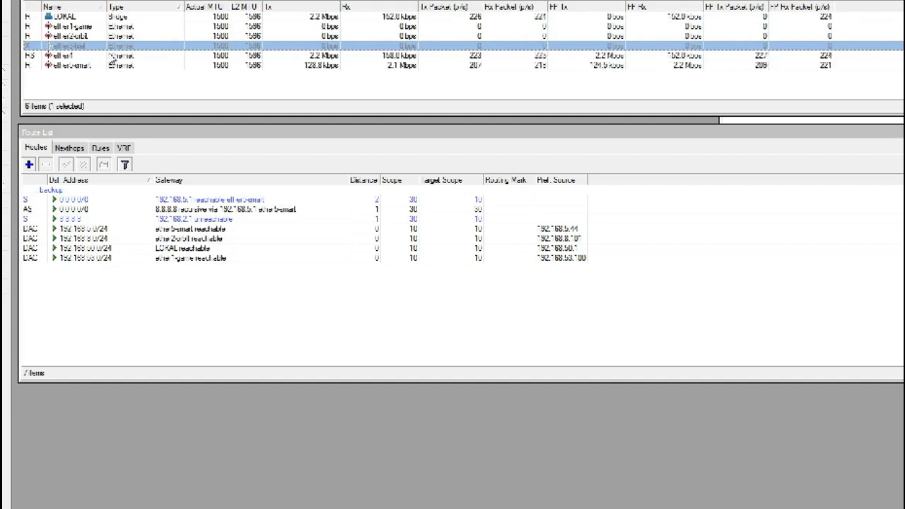
Compare the gateway of the recursive 0.0.0.0/0 route via 8.8.8.8 with that of the backup route on ether5-smart
{"action": "left_click", "coordinate": [205, 211]}
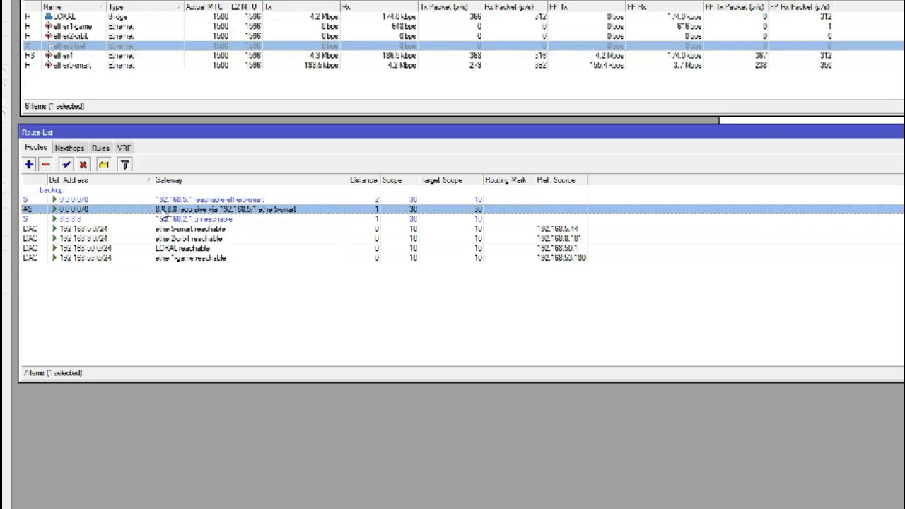
{"action": "left_click", "coordinate": [177, 200]}
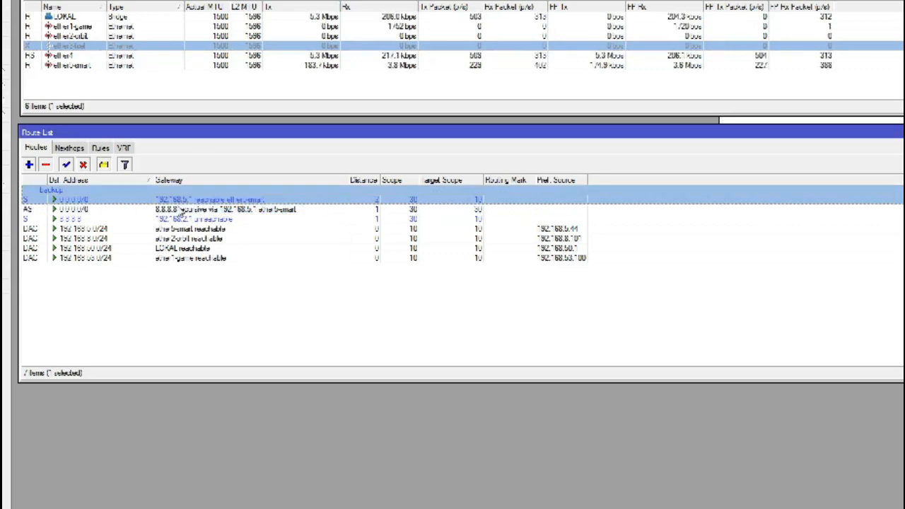
{"action": "left_click", "coordinate": [183, 210]}
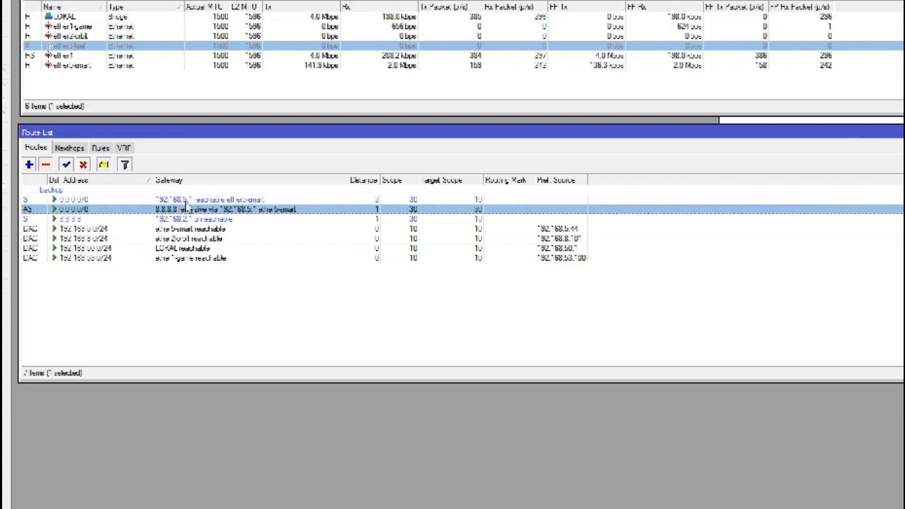
{"action": "left_click", "coordinate": [187, 201]}
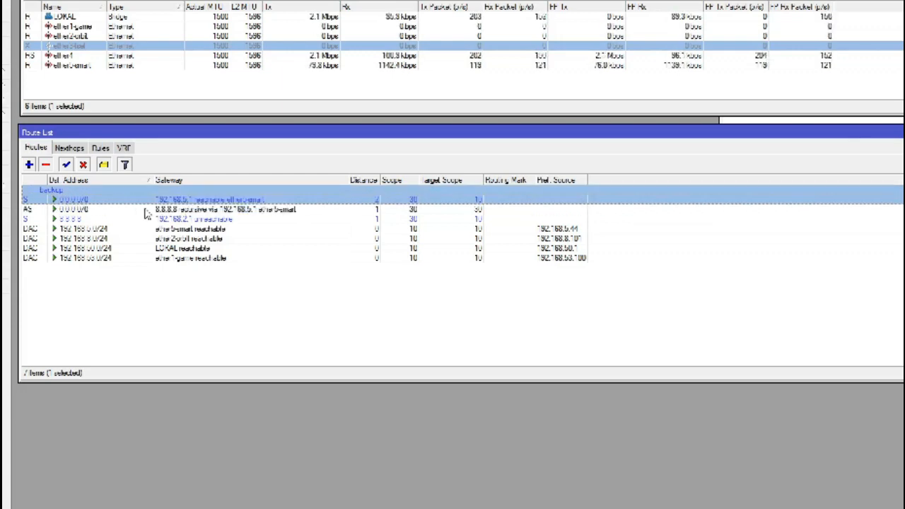
{"action": "left_click", "coordinate": [230, 211]}
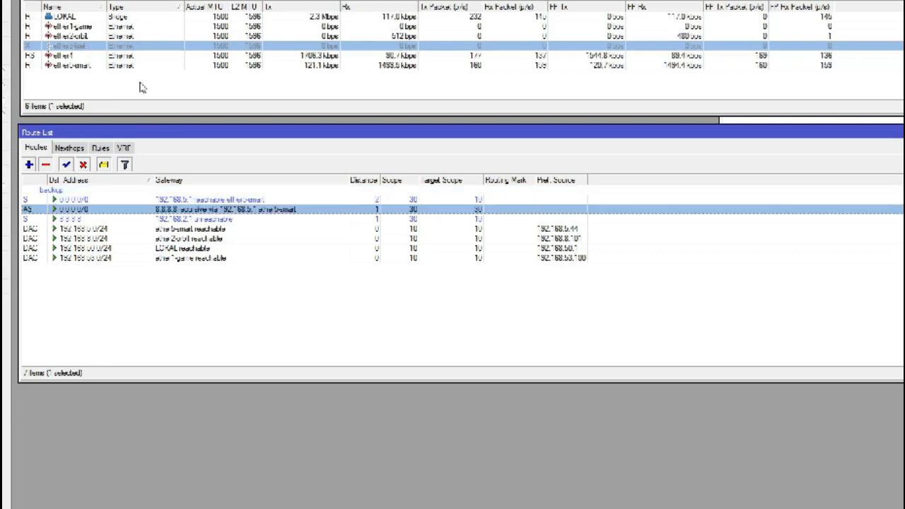
{"action": "left_click", "coordinate": [213, 201]}
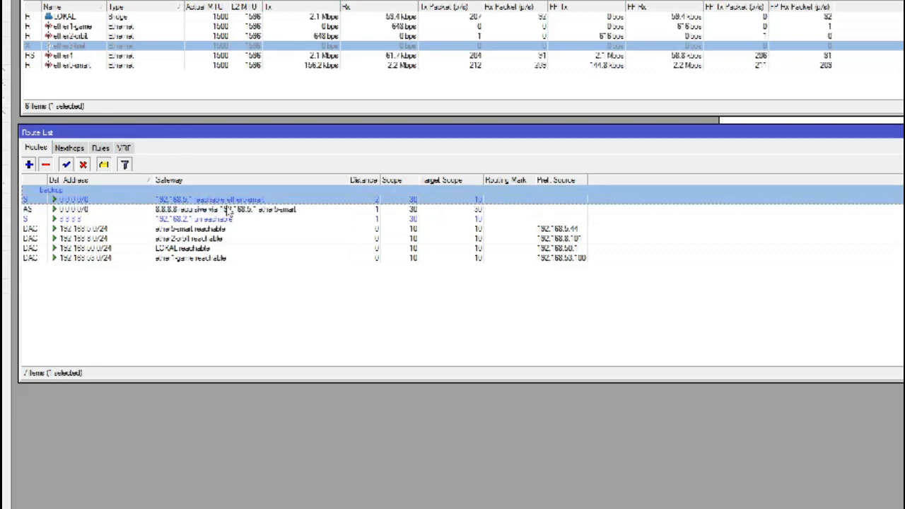
{"action": "left_click", "coordinate": [228, 211]}
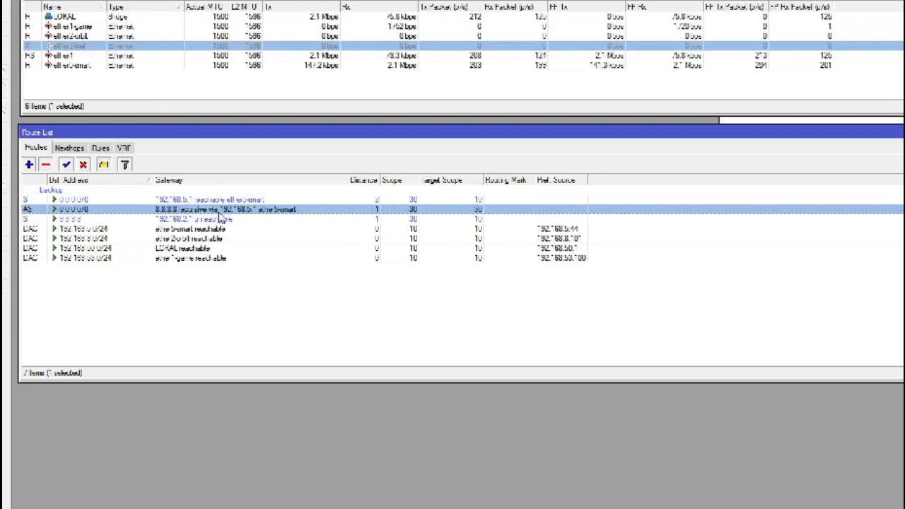
{"action": "left_click", "coordinate": [218, 200]}
{"action": "left_click", "coordinate": [222, 210]}
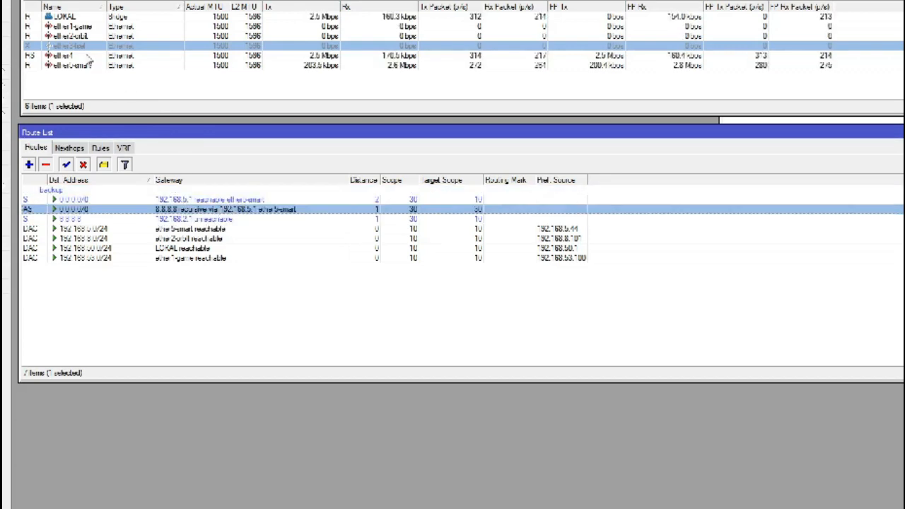
Re-enable the ether3-tsel interface and compare its incoming traffic with that of ether5-smart
{"action": "left_click", "coordinate": [78, 49]}
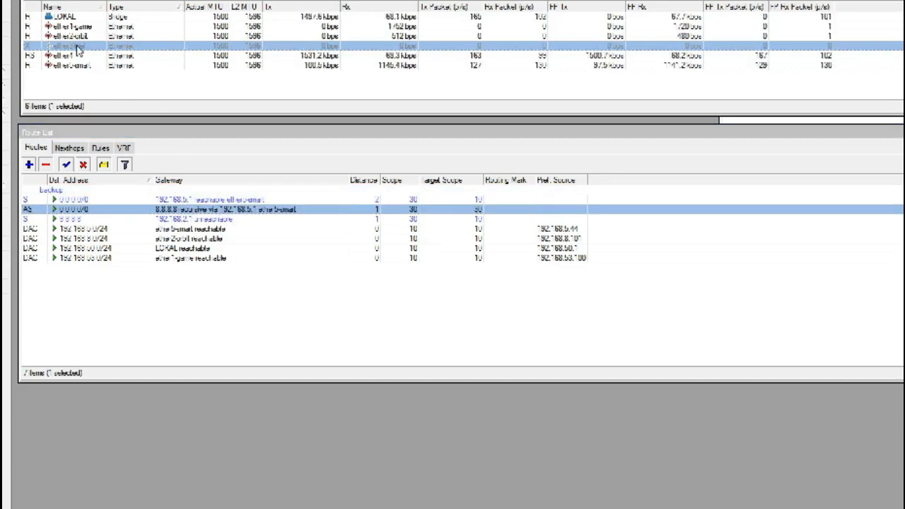
{"action": "left_click", "coordinate": [71, 0]}
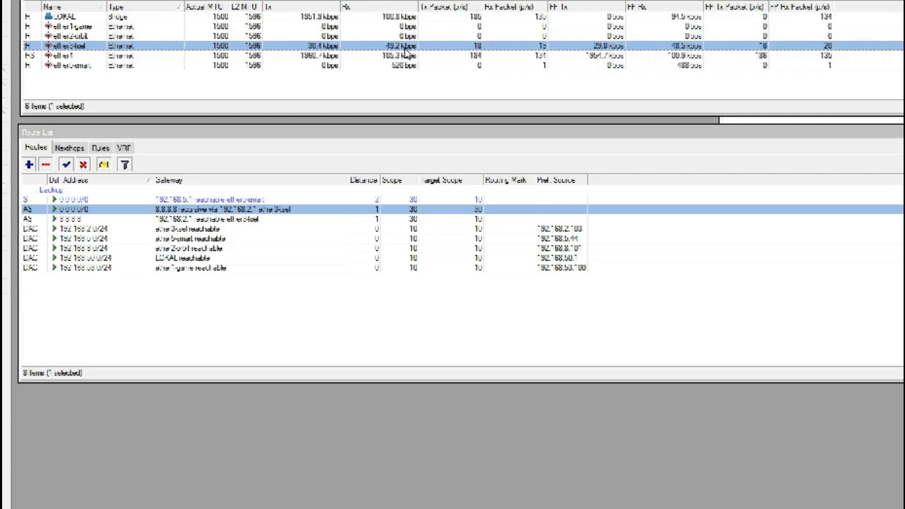
{"action": "left_click", "coordinate": [410, 65]}
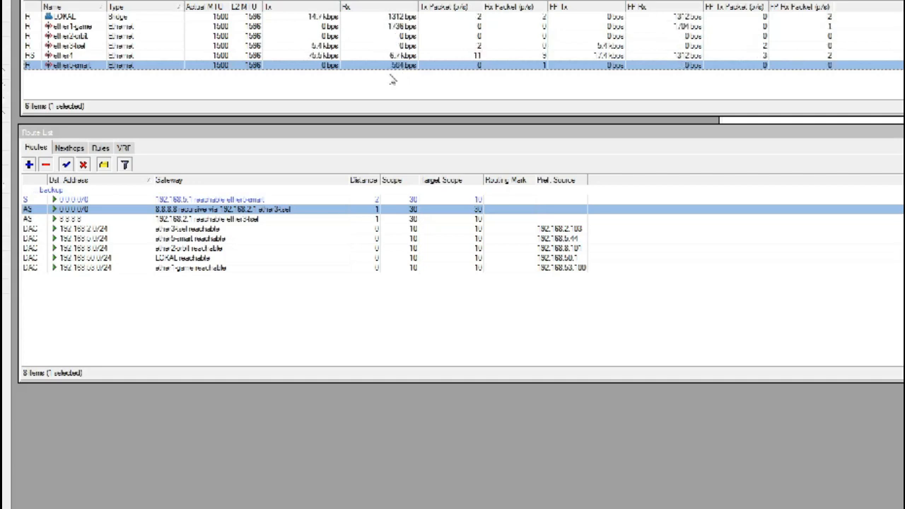
{"action": "left_click", "coordinate": [399, 86]}
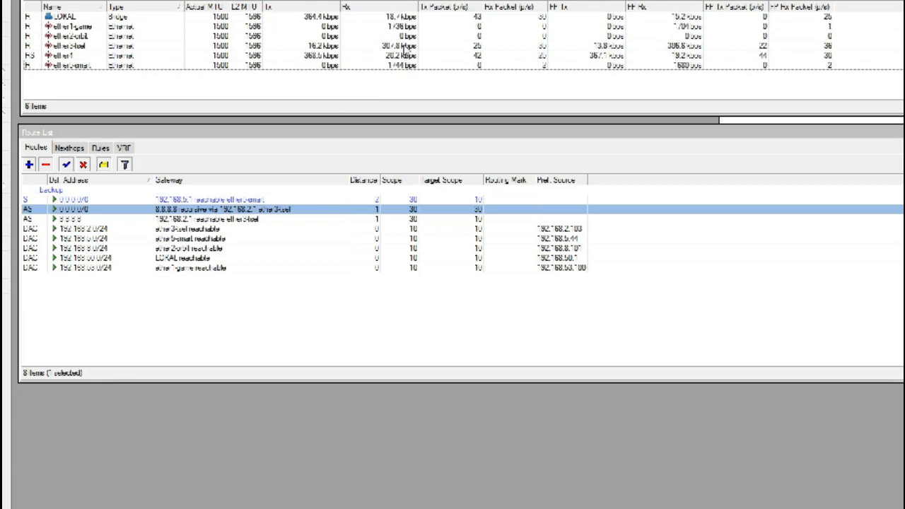
{"action": "left_click", "coordinate": [404, 46]}
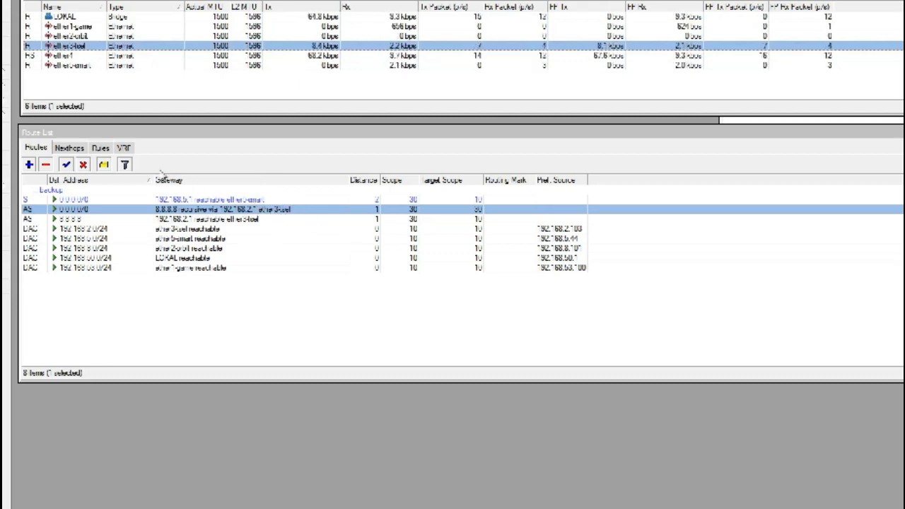
Check the status of the backup and recursive 0.0.0.0/0 routes against the ether3-tsel and ether5-smart interfaces after restoring the main link
{"action": "left_click", "coordinate": [92, 201]}
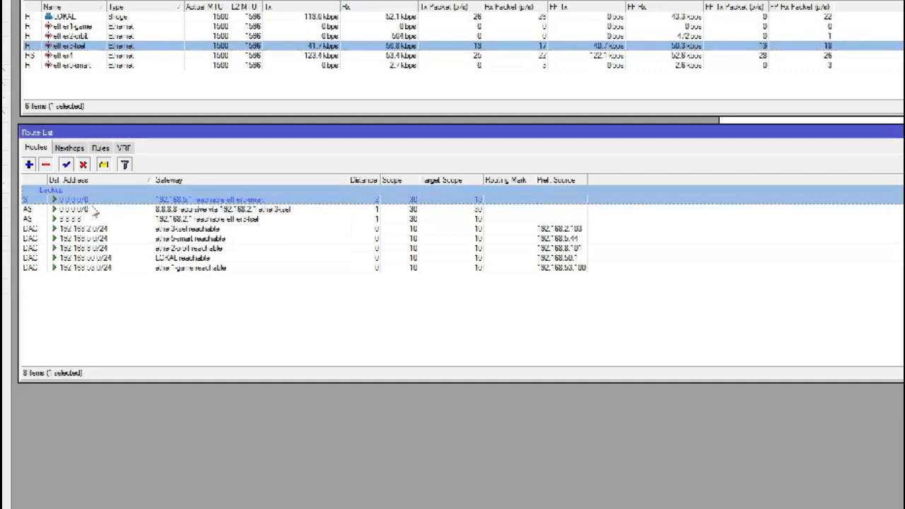
{"action": "left_click", "coordinate": [175, 211]}
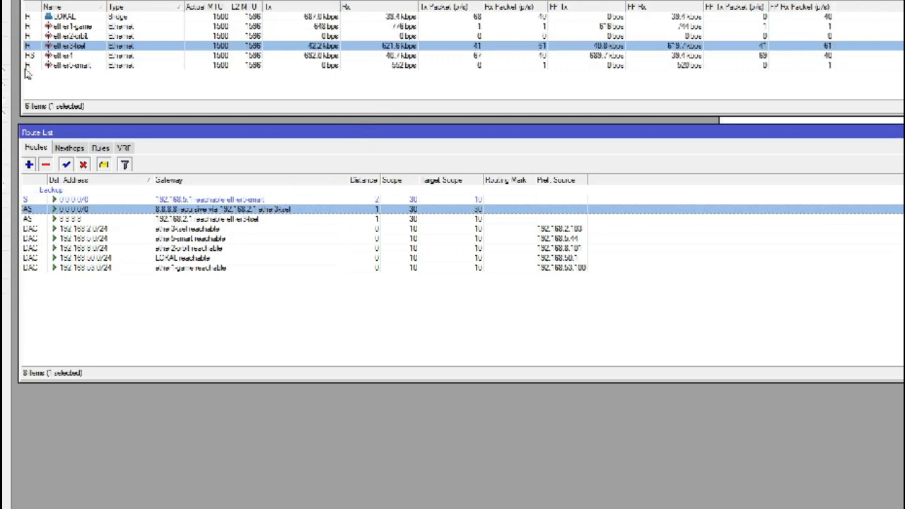
{"action": "left_click", "coordinate": [73, 46]}
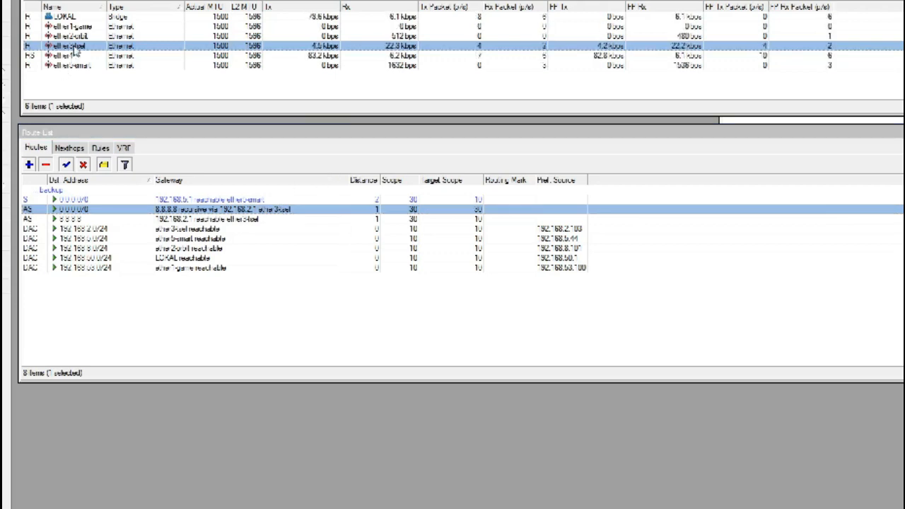
{"action": "left_click", "coordinate": [109, 74]}
{"action": "left_click", "coordinate": [109, 68]}
{"action": "left_click", "coordinate": [134, 94]}
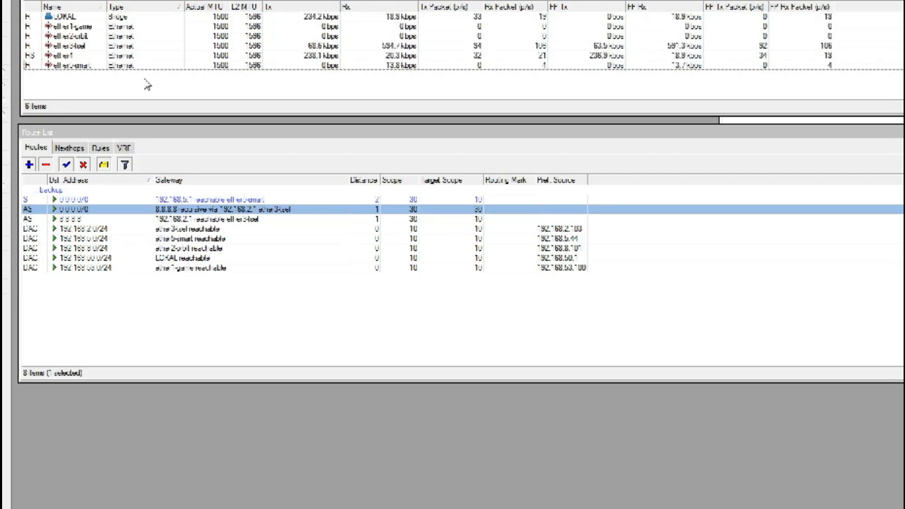
Review the gateway settings of the recursive 0.0.0.0/0 route on ether3-tsel and close it unchanged
{"action": "double_click", "coordinate": [162, 211]}
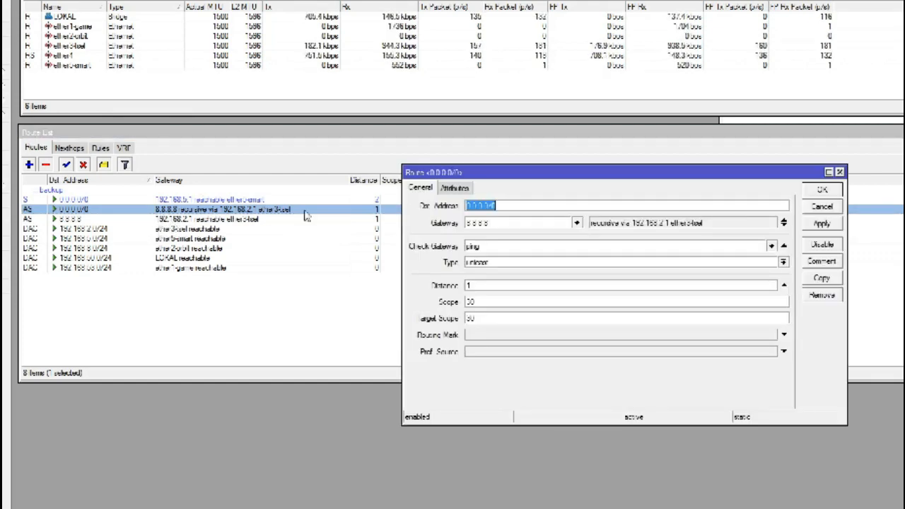
{"action": "left_click", "coordinate": [489, 222]}
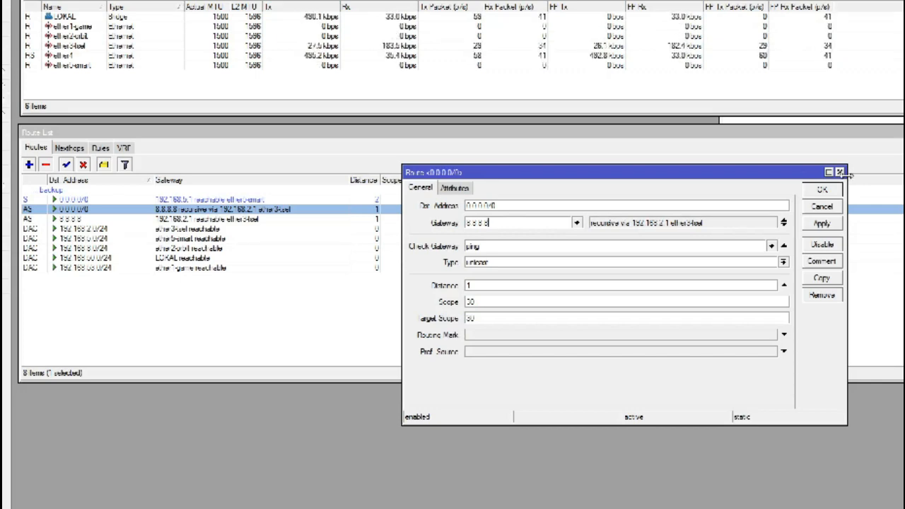
{"action": "left_click", "coordinate": [840, 172]}
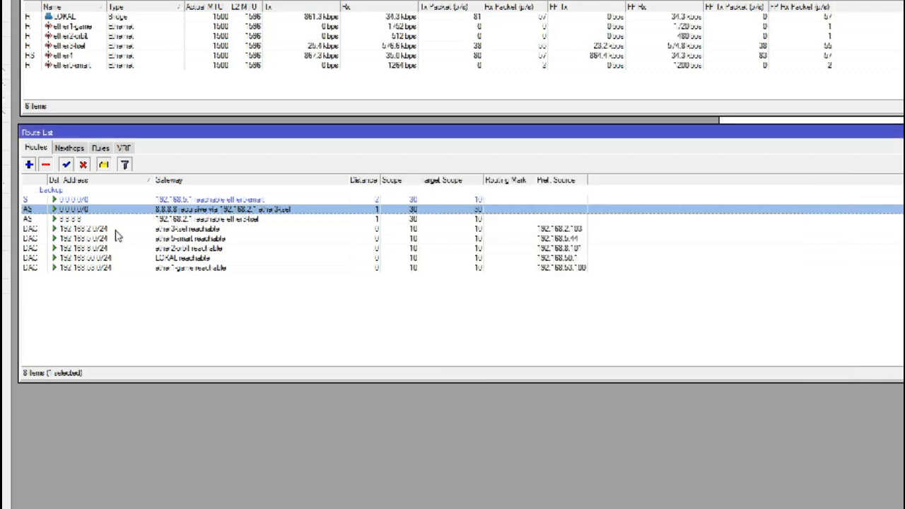
Review the destination address and gateway of the 8.8.8.8 route on ether3-tsel, closing it unchanged
{"action": "left_click", "coordinate": [70, 219]}
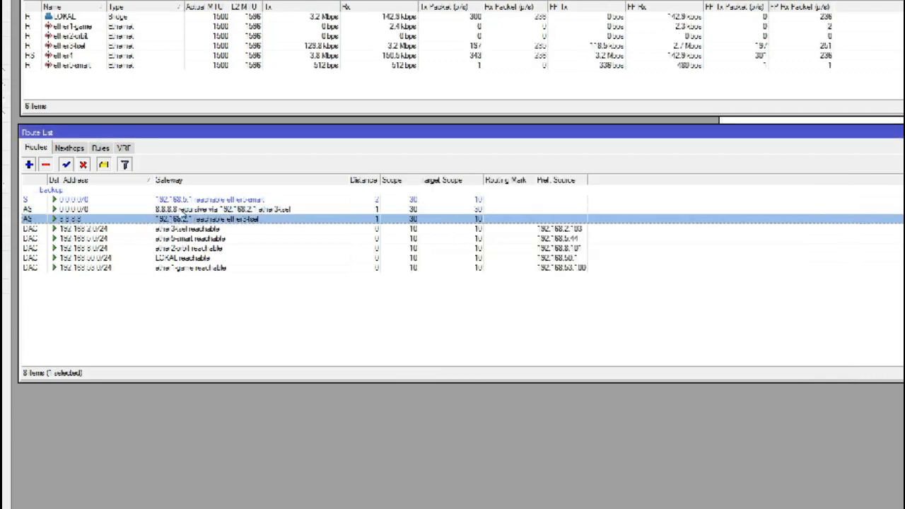
{"action": "double_click", "coordinate": [130, 218]}
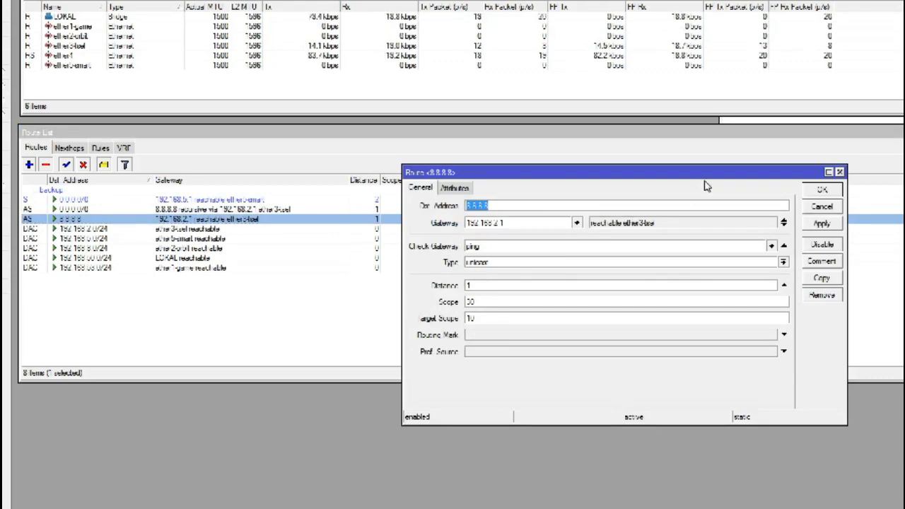
{"action": "left_click_drag", "start_coordinate": [705, 172], "coordinate": [748, 161]}
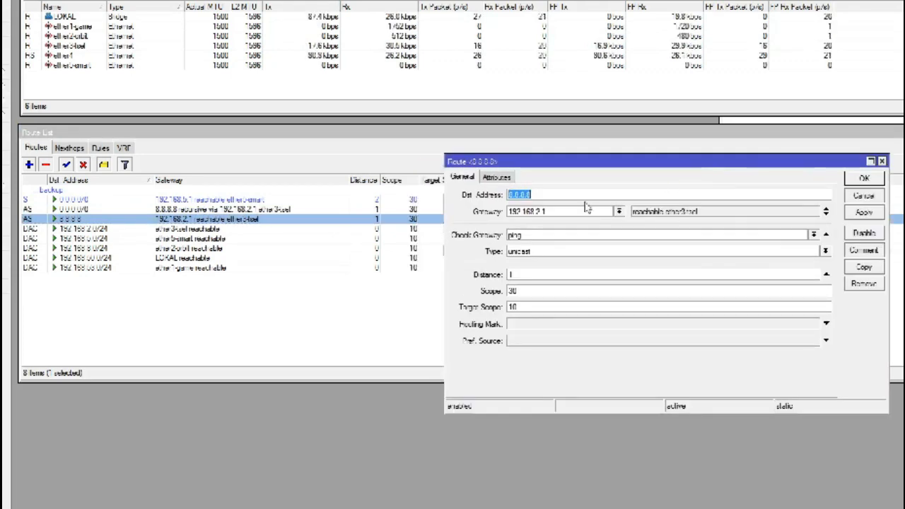
{"action": "left_click", "coordinate": [559, 210]}
{"action": "left_click", "coordinate": [538, 196]}
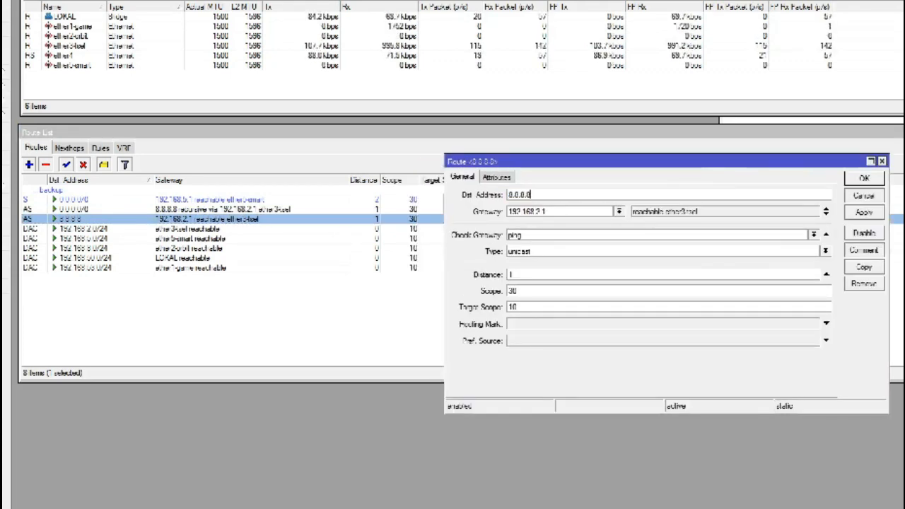
{"action": "left_click", "coordinate": [883, 161]}
{"action": "left_click", "coordinate": [205, 311]}
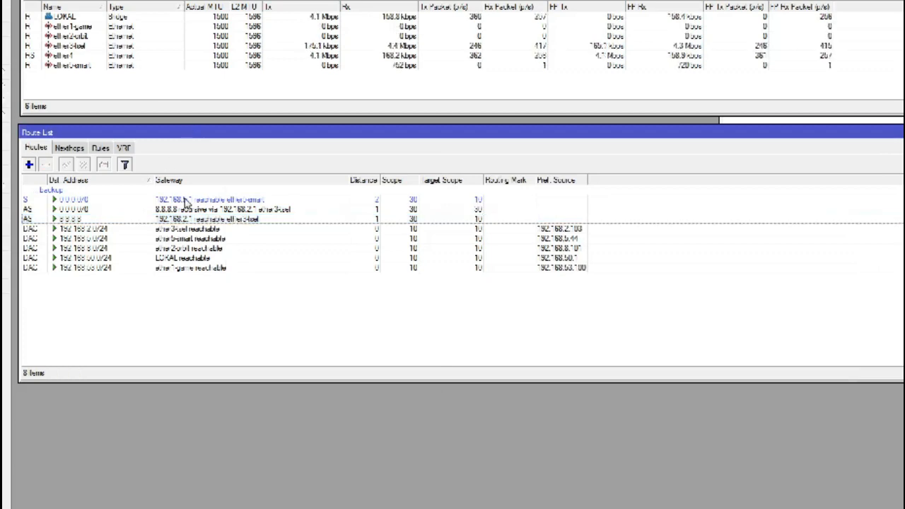
Inspect the incoming traffic on the ether3-tsel and ether1-game interfaces
{"action": "left_click", "coordinate": [409, 45]}
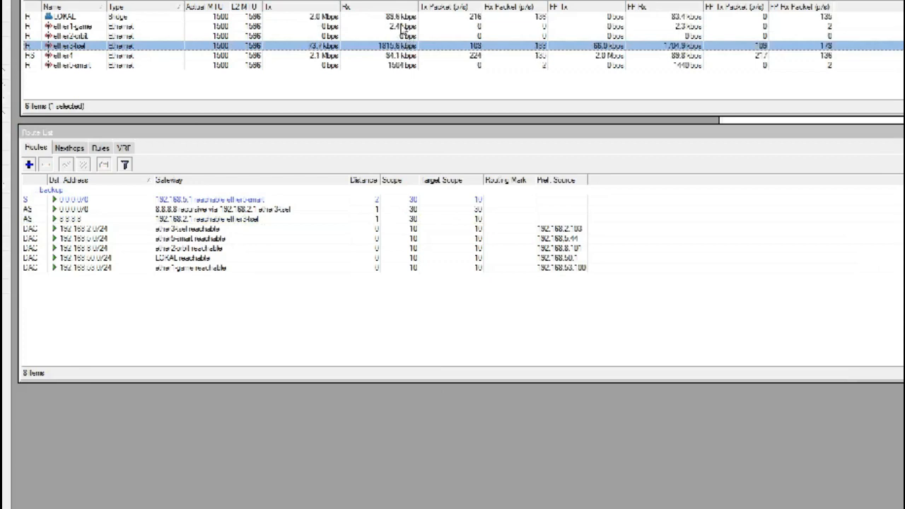
{"action": "left_click", "coordinate": [401, 27]}
{"action": "left_click", "coordinate": [357, 102]}
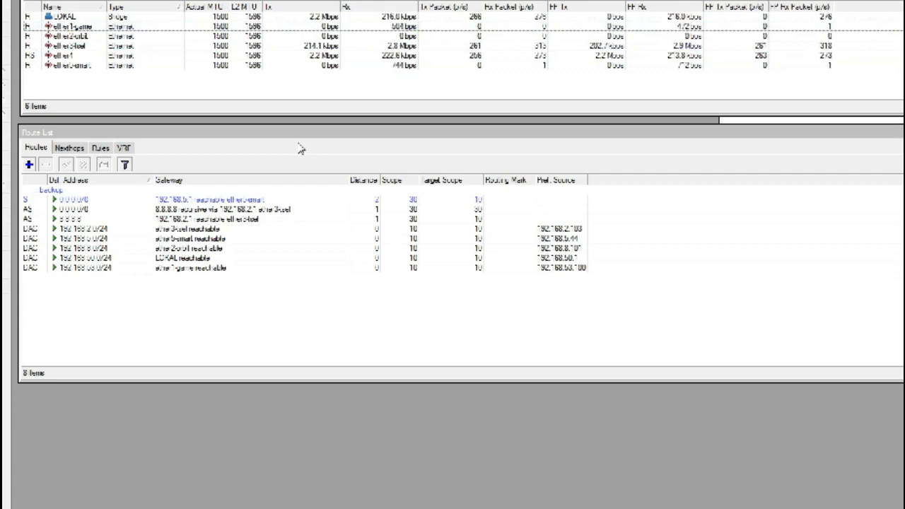
Start a new static route with 9.9.9.9 as its destination address
{"action": "left_click", "coordinate": [162, 308]}
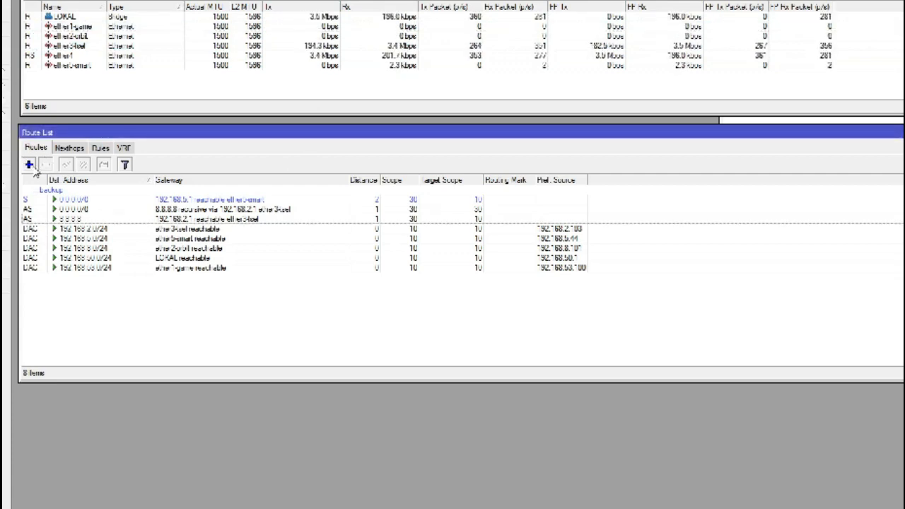
{"action": "left_click", "coordinate": [29, 164]}
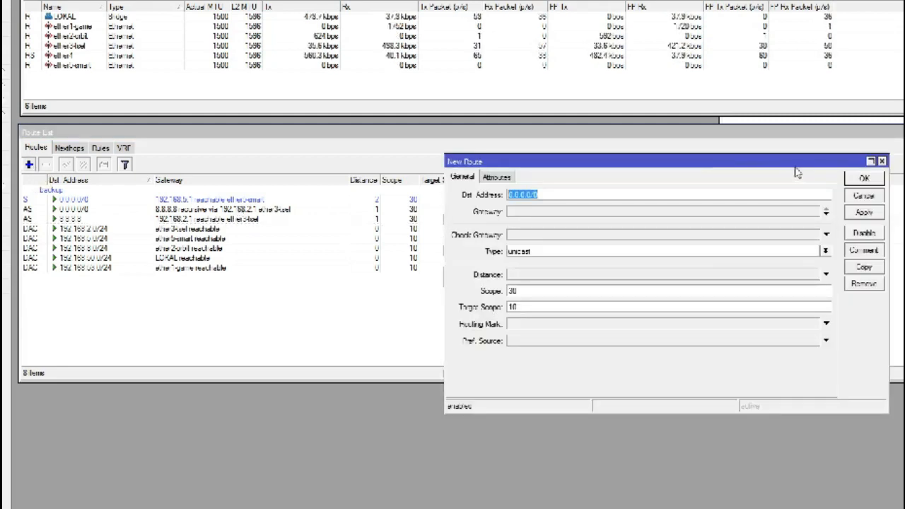
{"action": "left_click_drag", "start_coordinate": [794, 168], "coordinate": [751, 172]}
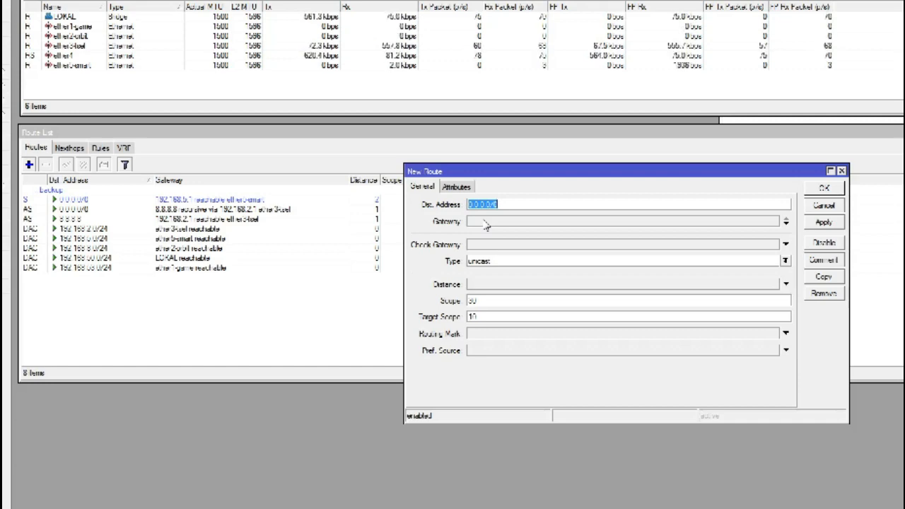
{"action": "type", "text": "3"}
{"action": "type", "text": ".0"}
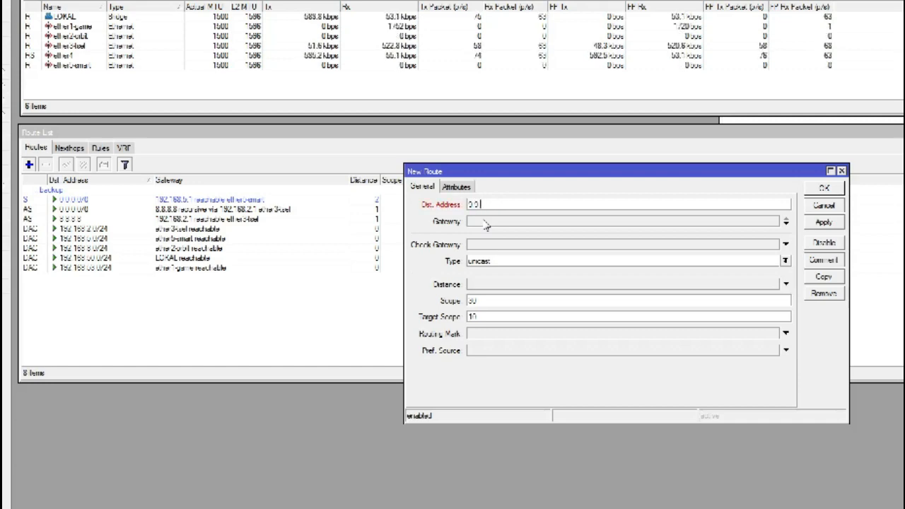
{"action": "type", "text": ".0.0"}
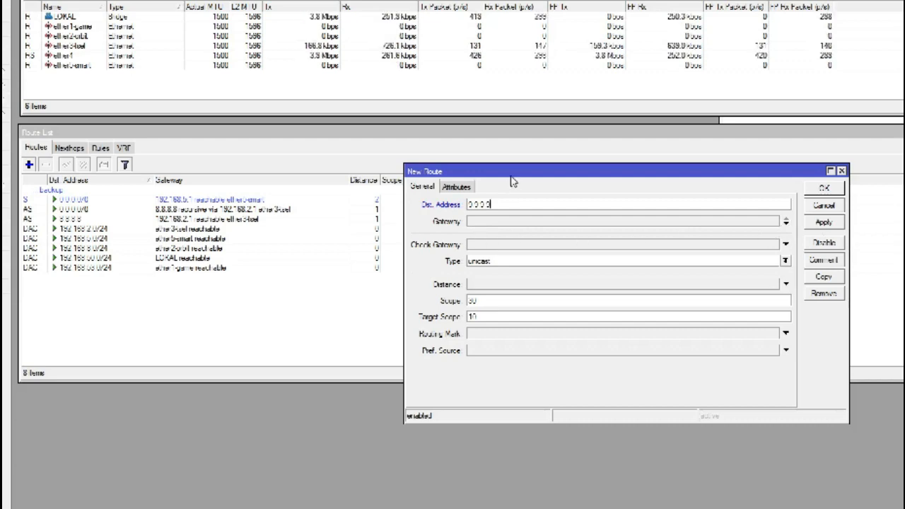
{"action": "left_click_drag", "start_coordinate": [513, 179], "coordinate": [517, 179]}
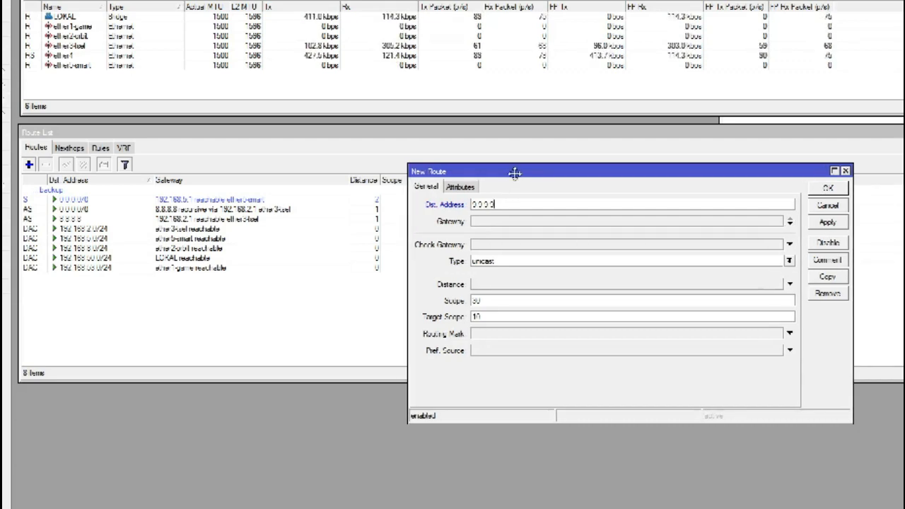
Give the 9.9.9.9 route the gateway 192.168.53.1 with ping gateway checking, and save it
{"action": "left_click", "coordinate": [500, 222]}
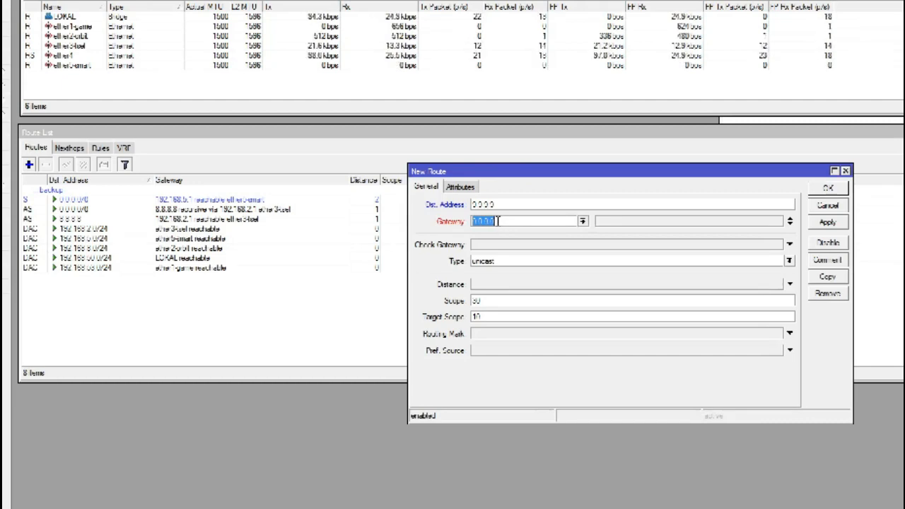
{"action": "type", "text": "192"}
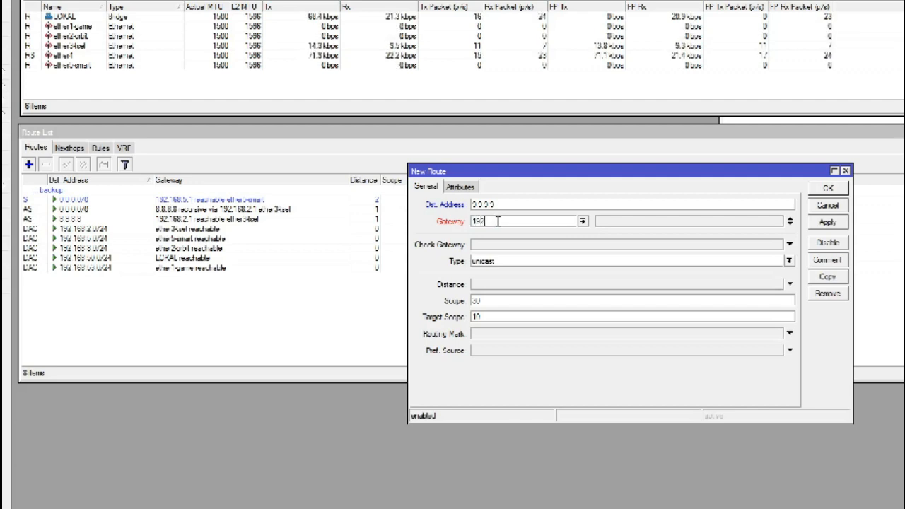
{"action": "type", "text": ".168"}
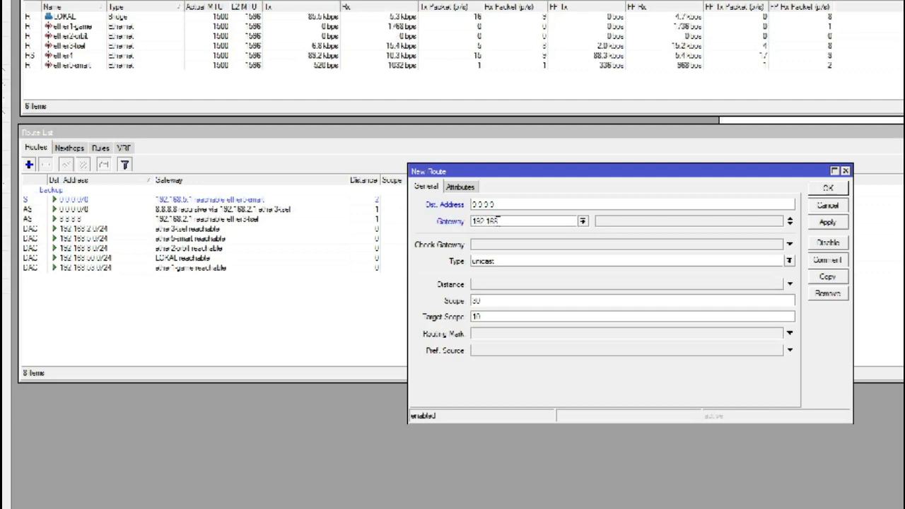
{"action": "type", "text": "."}
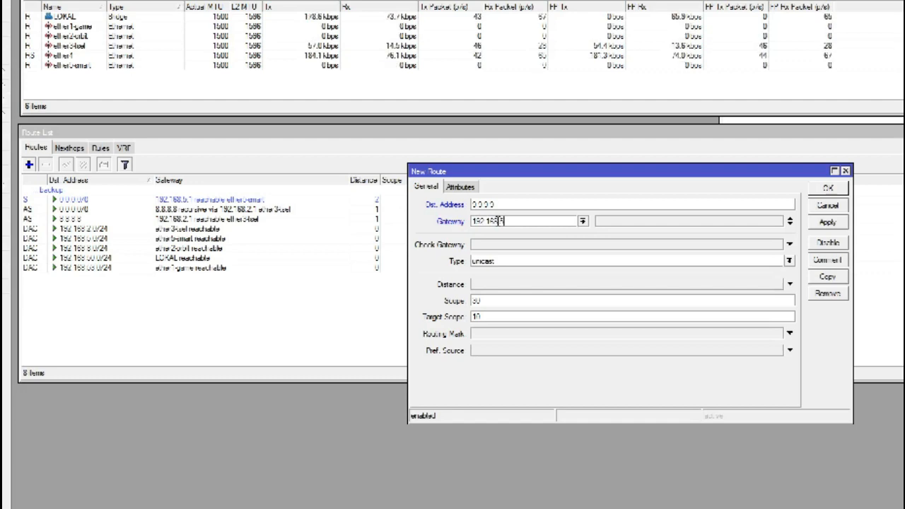
{"action": "type", "text": "55.1"}
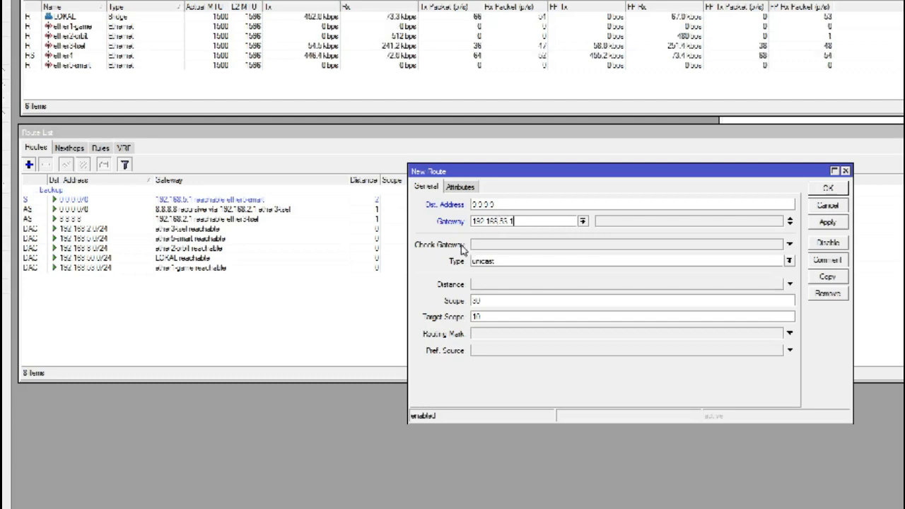
{"action": "left_click", "coordinate": [790, 244]}
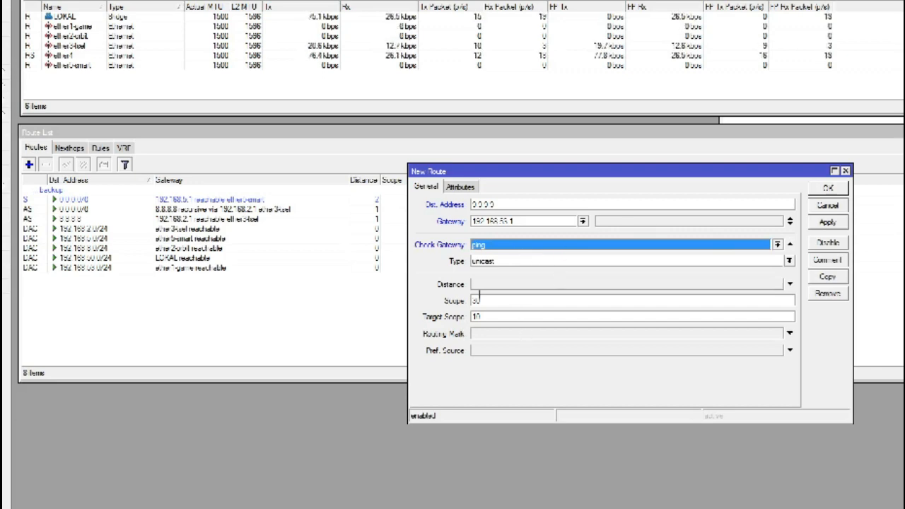
{"action": "left_click", "coordinate": [829, 222]}
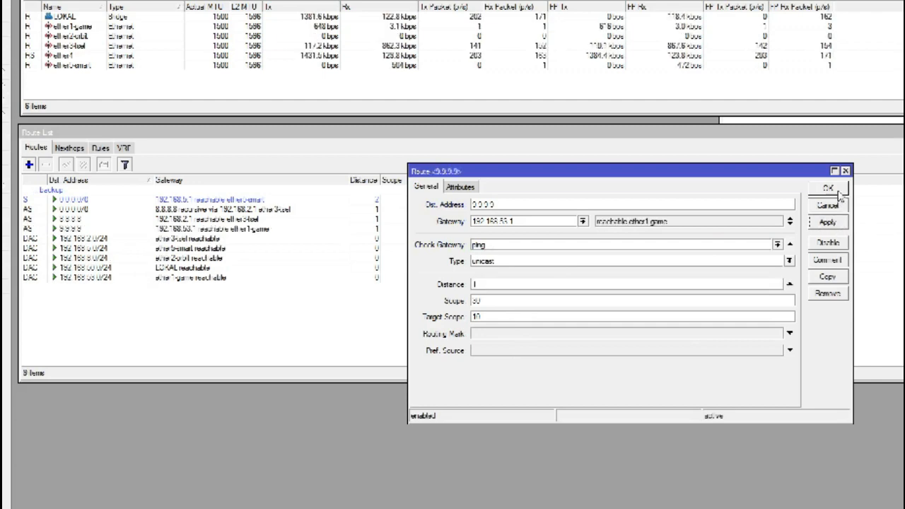
{"action": "left_click", "coordinate": [839, 191]}
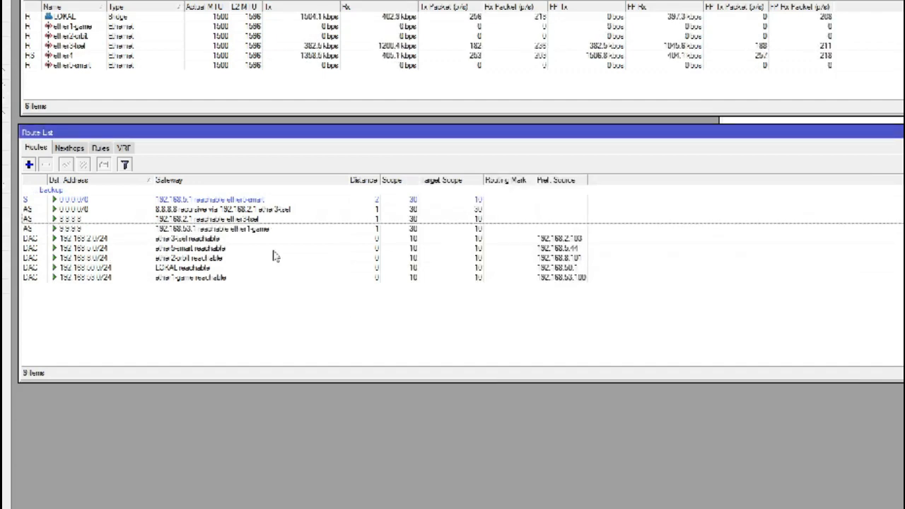
Start a new 0.0.0.0/0 route with gateway 9.9.9.9 and gateway checking by ping
{"action": "left_click", "coordinate": [210, 232]}
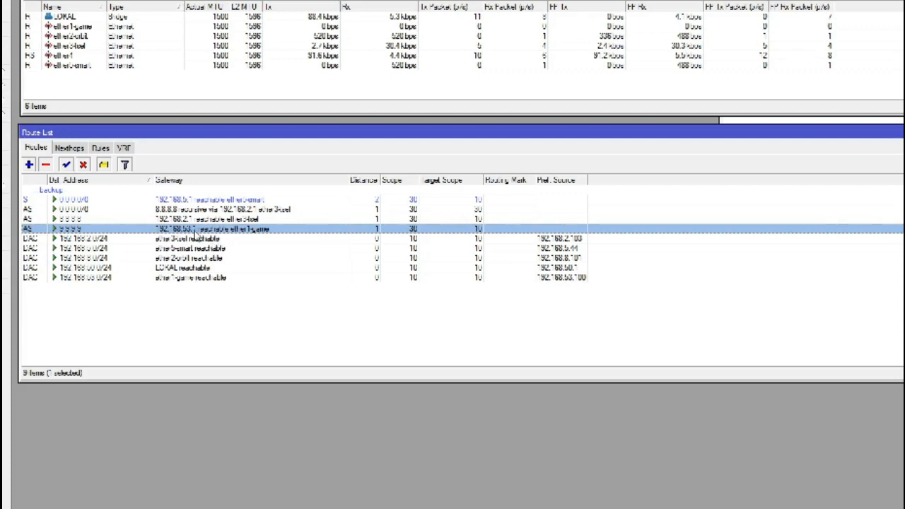
{"action": "left_click", "coordinate": [29, 165]}
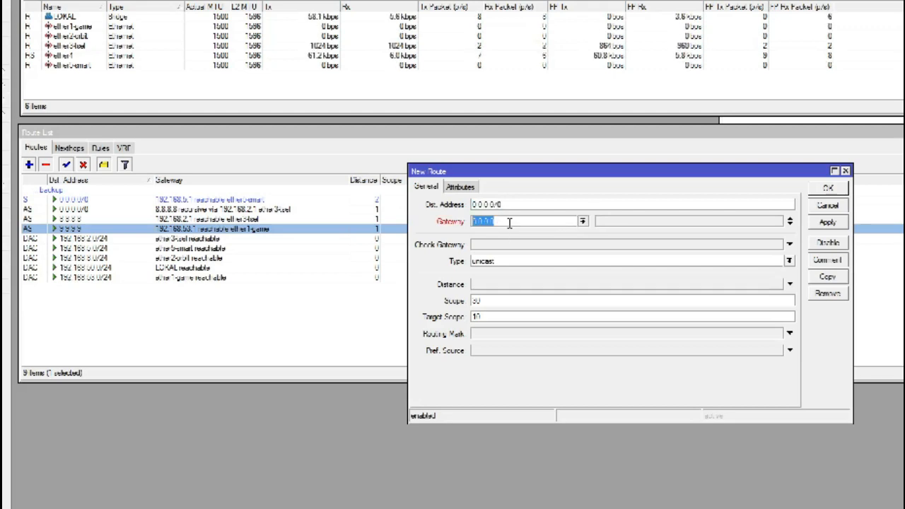
{"action": "type", "text": "8"}
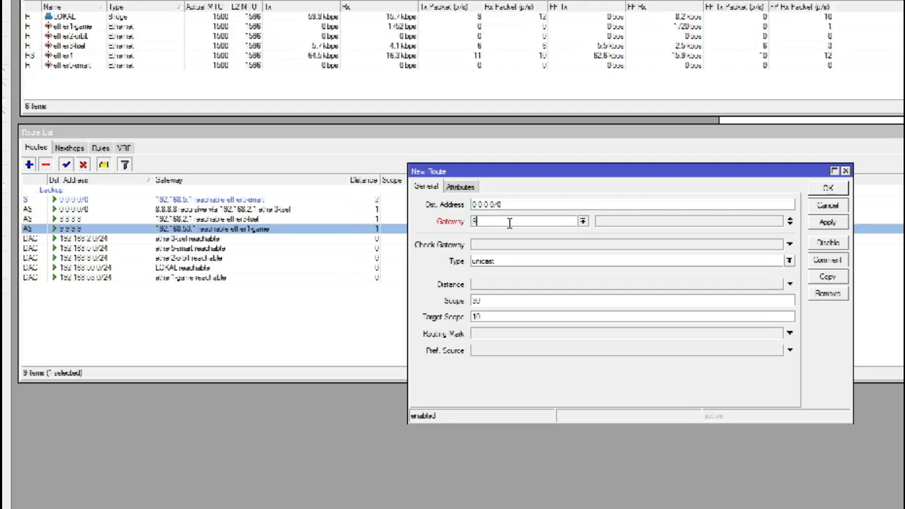
{"action": "type", "text": ".8.8"}
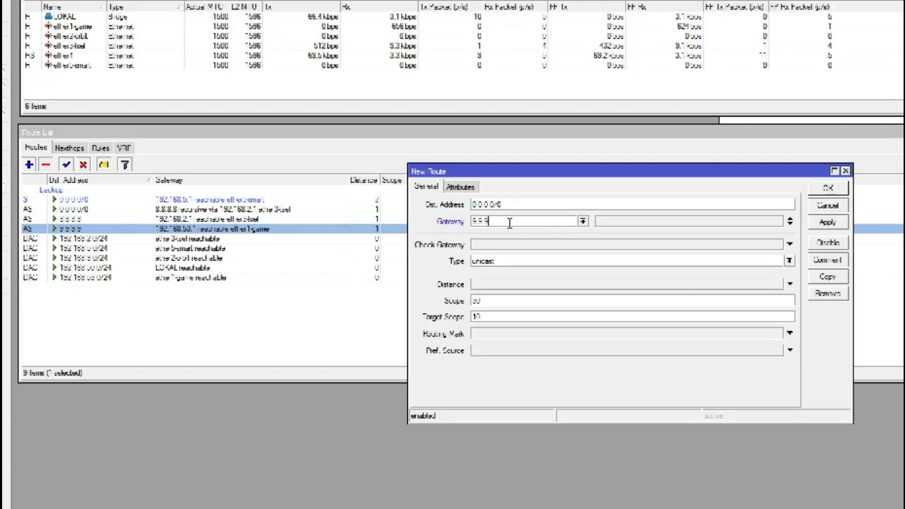
{"action": "type", "text": ".8"}
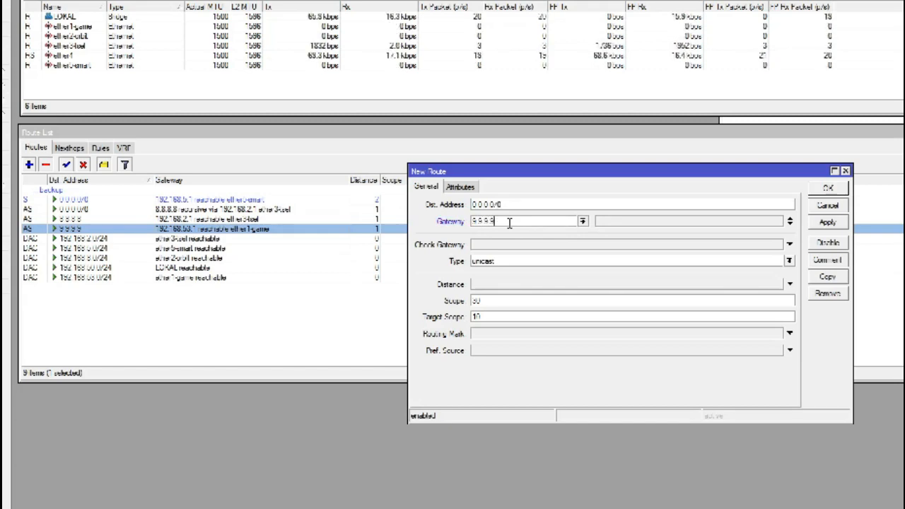
{"action": "left_click", "coordinate": [789, 244]}
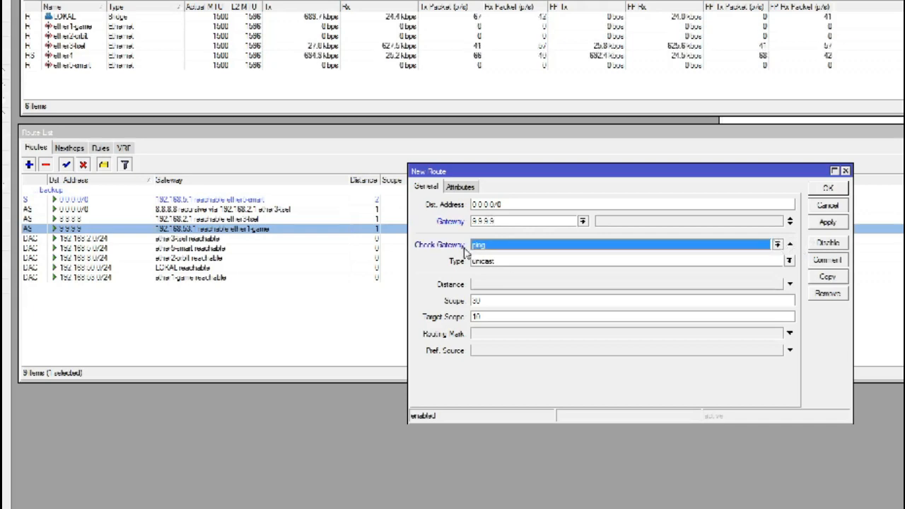
Set the new default route's target scope to 30 and routing mark to GAME, and save it
{"action": "left_click", "coordinate": [487, 317]}
{"action": "double_click", "coordinate": [487, 317]}
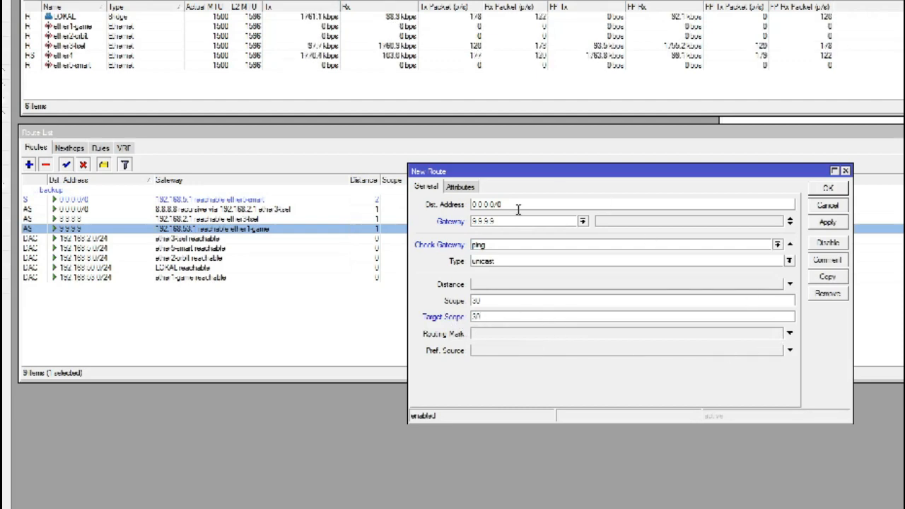
{"action": "left_click", "coordinate": [790, 334]}
{"action": "left_click", "coordinate": [778, 333]}
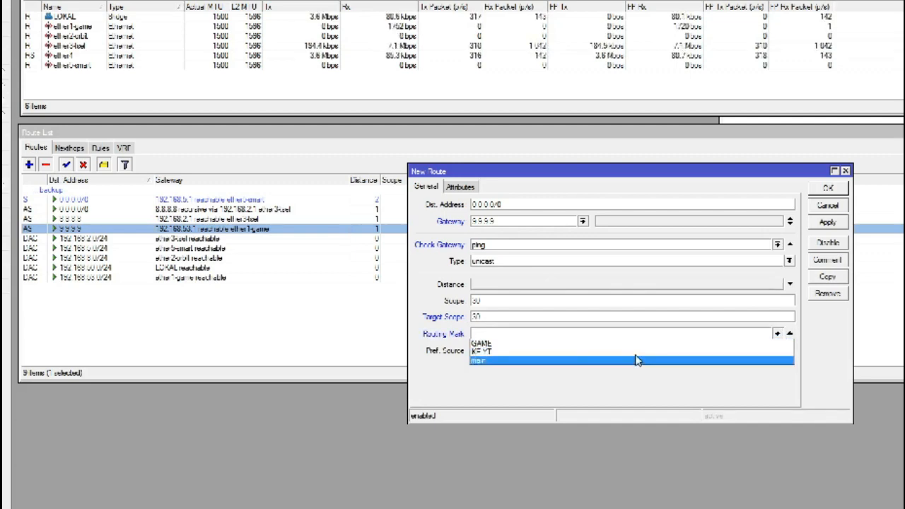
{"action": "left_click", "coordinate": [542, 347]}
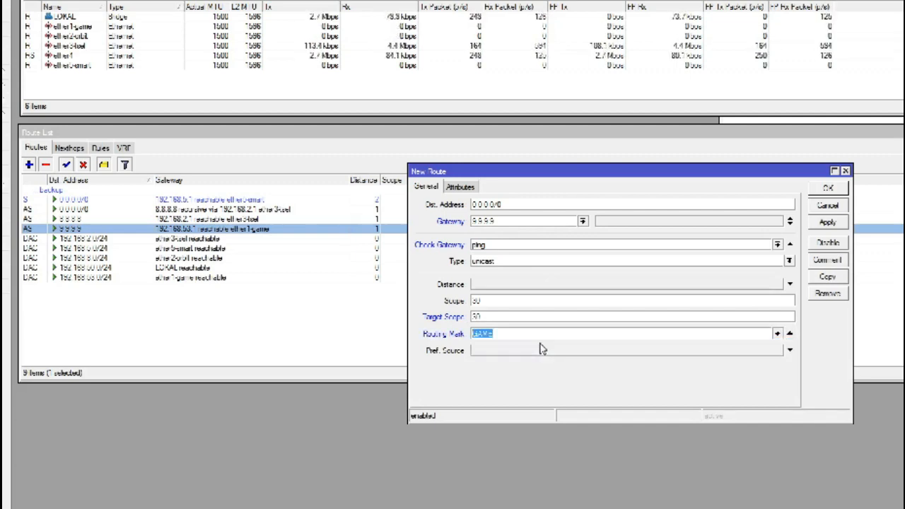
{"action": "left_click", "coordinate": [519, 334]}
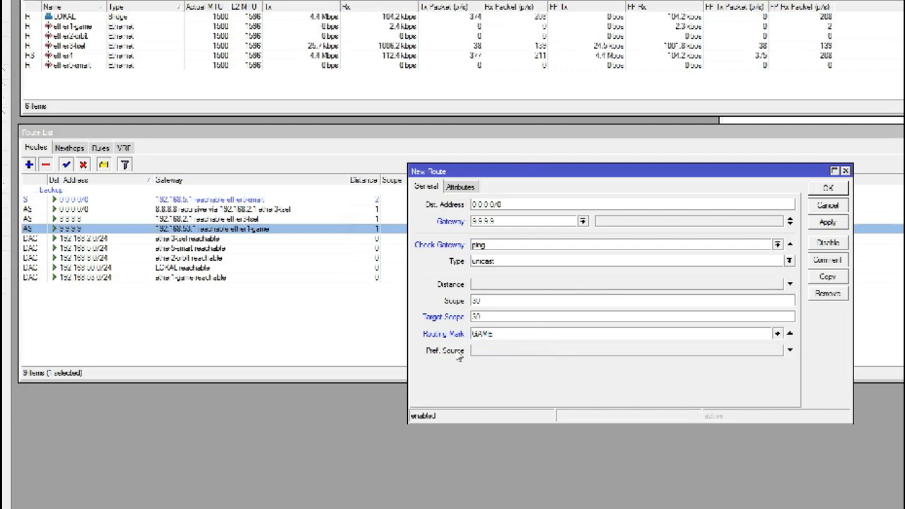
{"action": "left_click", "coordinate": [832, 225]}
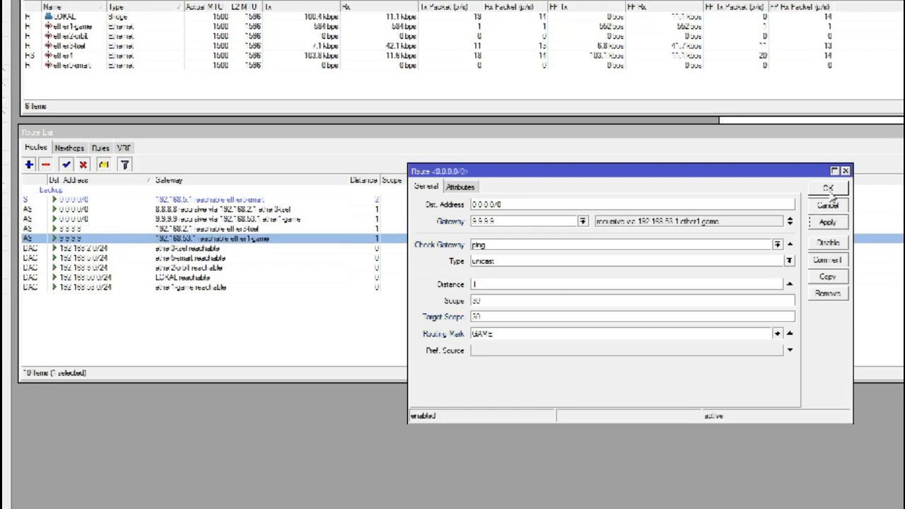
{"action": "left_click", "coordinate": [831, 195]}
{"action": "left_click", "coordinate": [475, 347]}
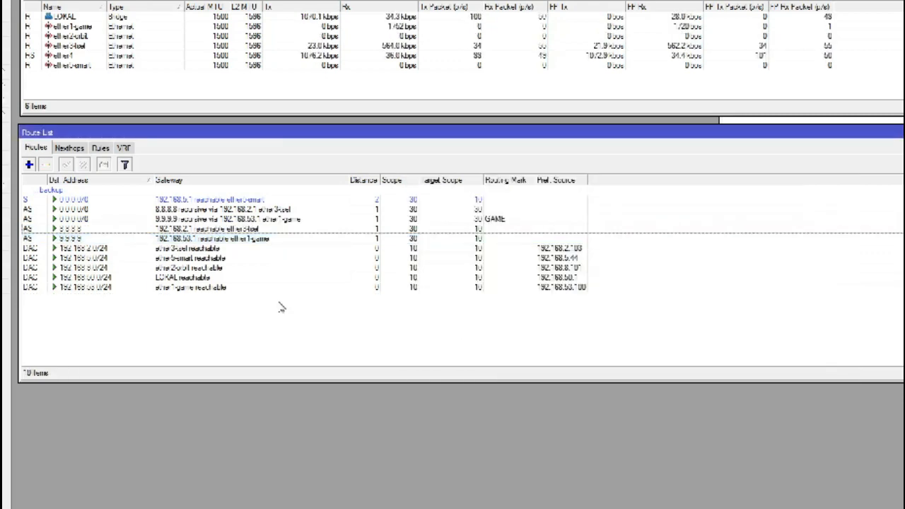
Compare the gateways and routing marks of the GAME, ether3-tsel and ether5-smart backup 0.0.0.0/0 routes
{"action": "left_click", "coordinate": [253, 220]}
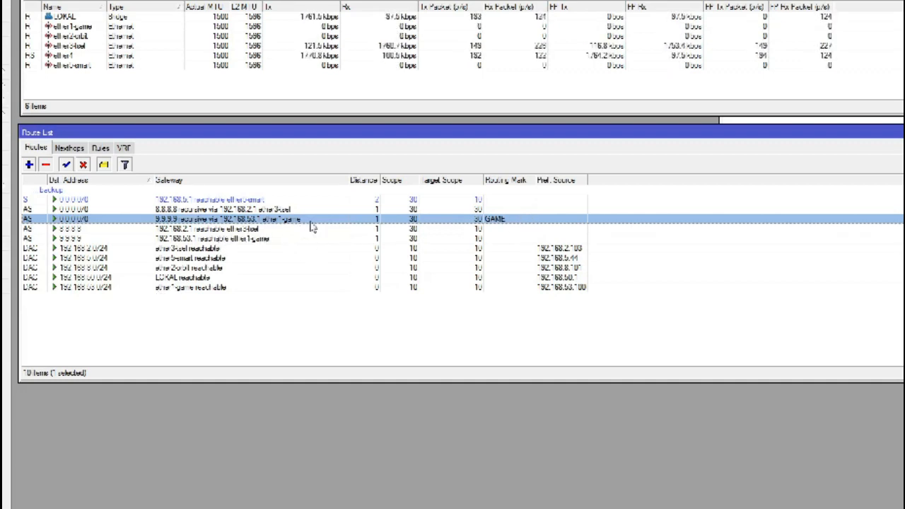
{"action": "left_click", "coordinate": [278, 210]}
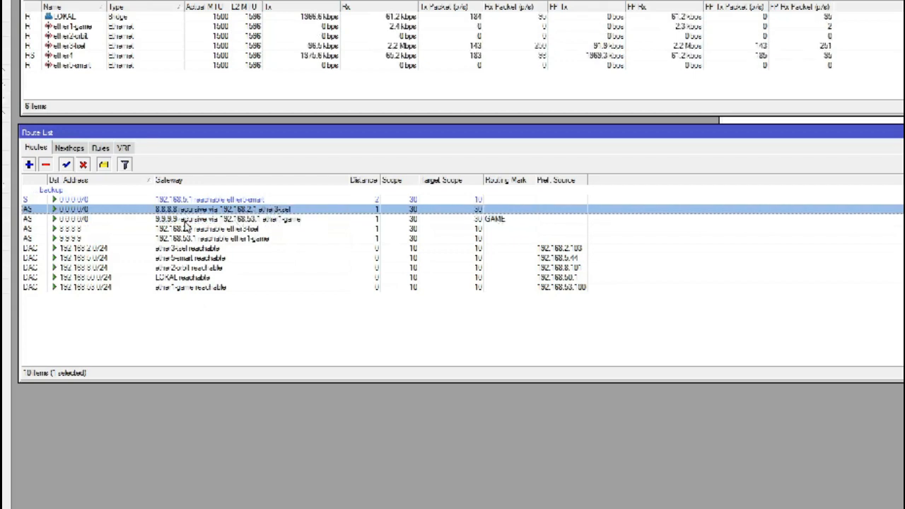
{"action": "left_click", "coordinate": [185, 220]}
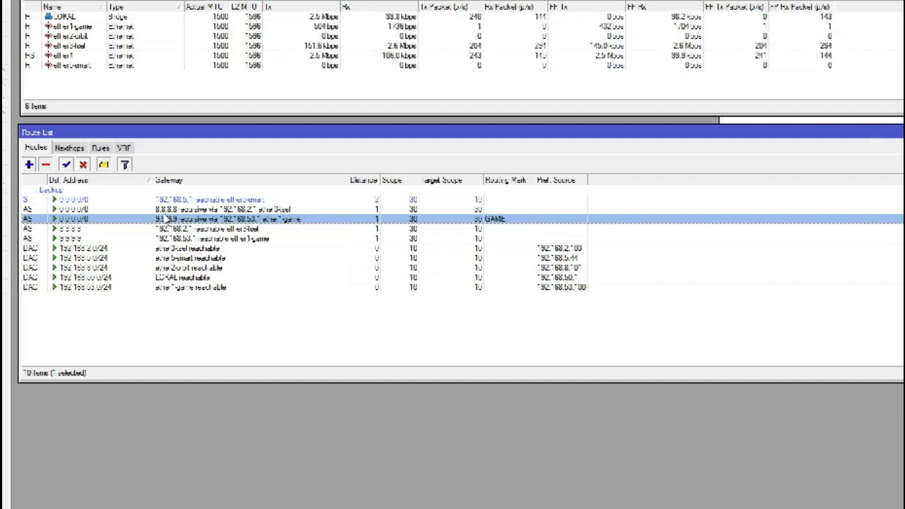
{"action": "left_click", "coordinate": [164, 210]}
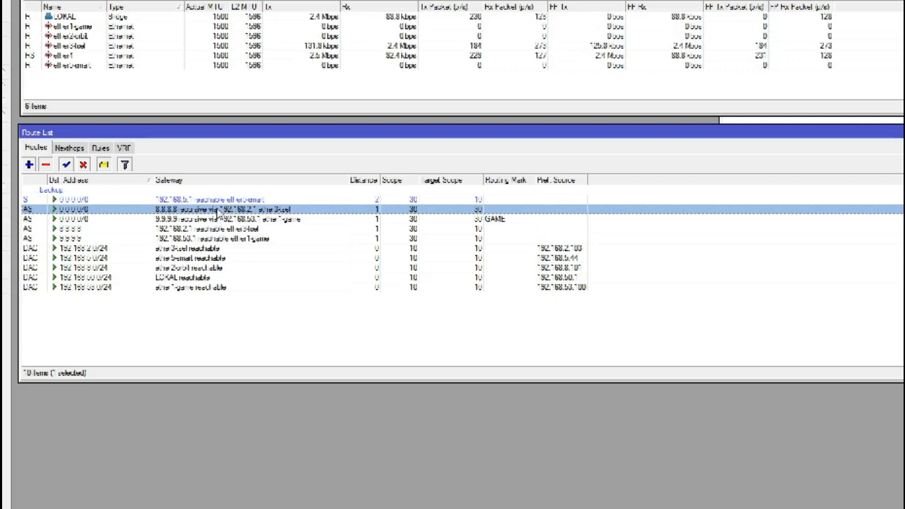
{"action": "left_click", "coordinate": [59, 201]}
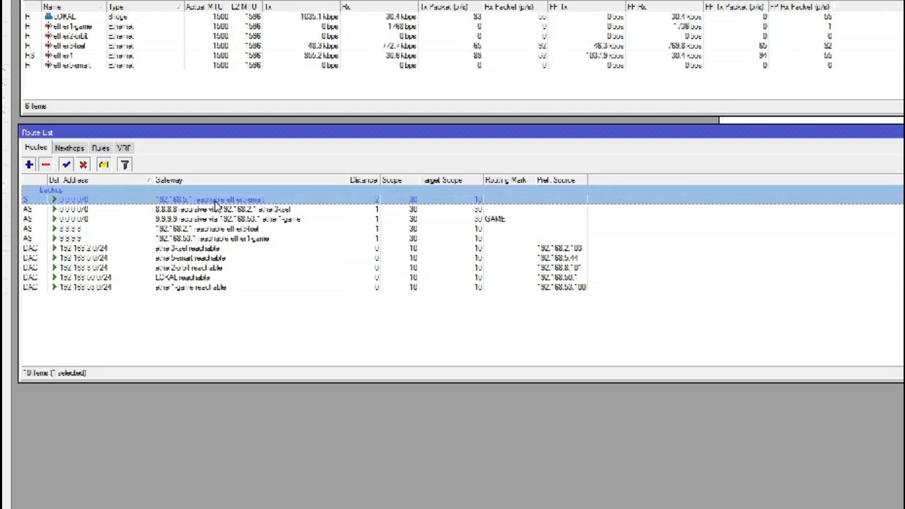
{"action": "left_click", "coordinate": [309, 220]}
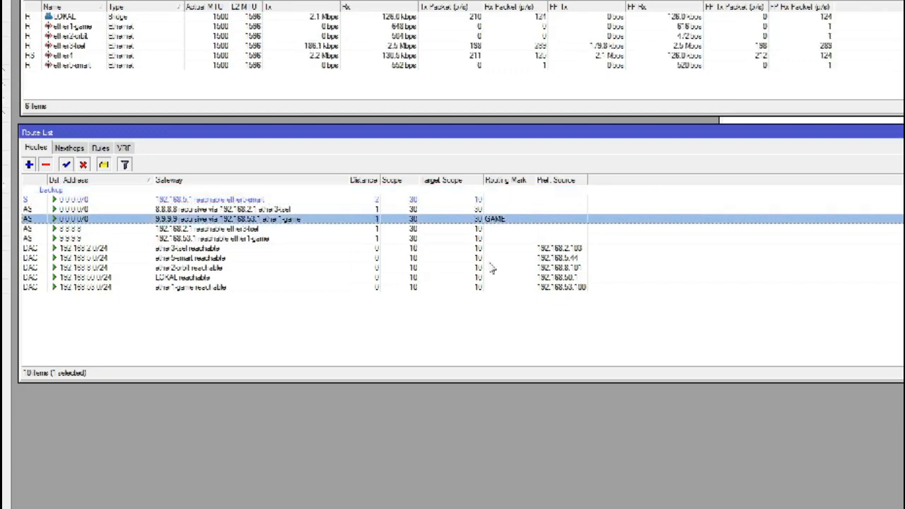
{"action": "left_click", "coordinate": [483, 304]}
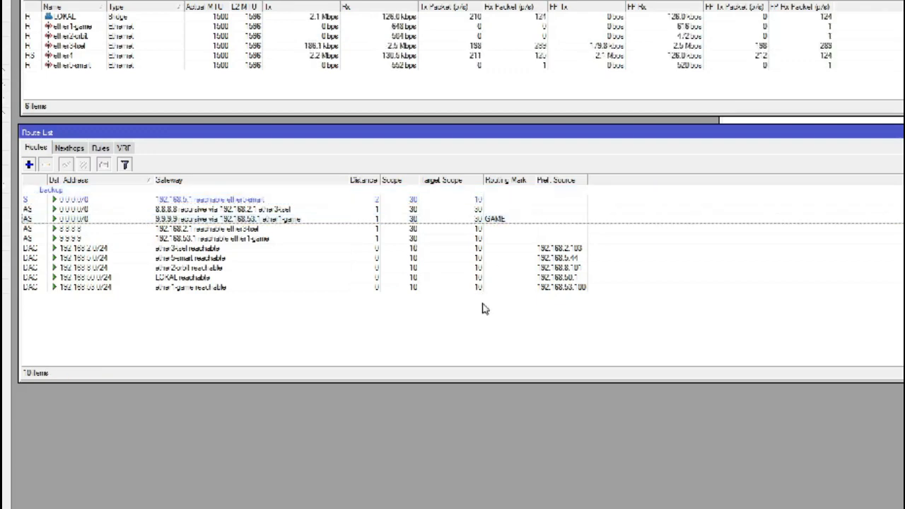
{"action": "left_click", "coordinate": [513, 222]}
{"action": "left_click", "coordinate": [446, 314]}
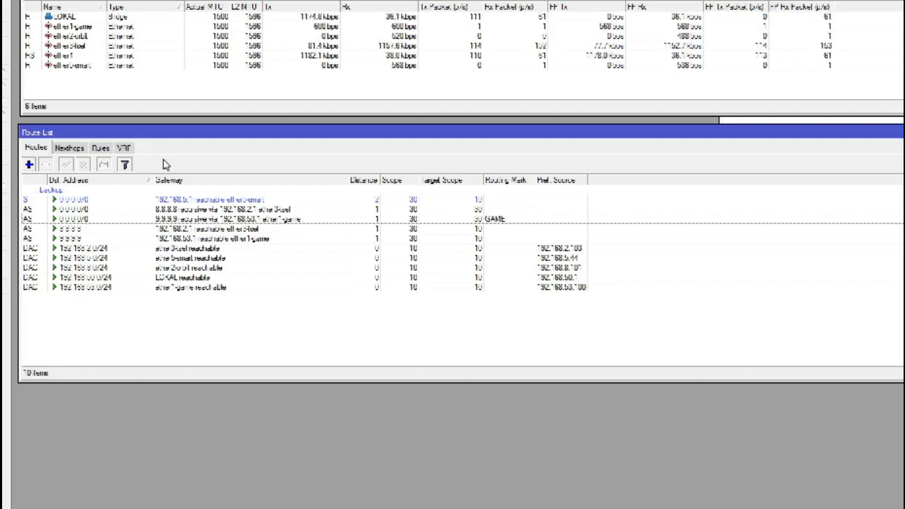
Start a new route with the destination address 1.1.1.1
{"action": "left_click", "coordinate": [29, 165]}
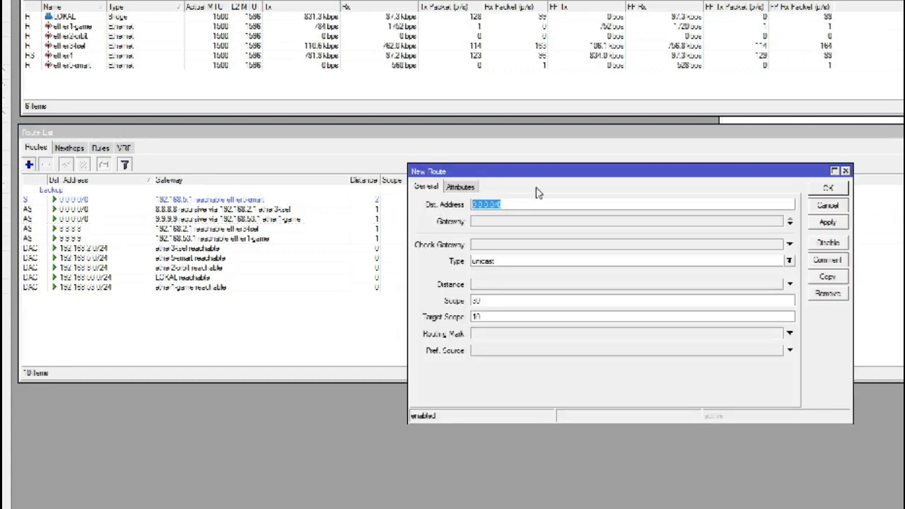
{"action": "left_click_drag", "start_coordinate": [563, 176], "coordinate": [486, 138]}
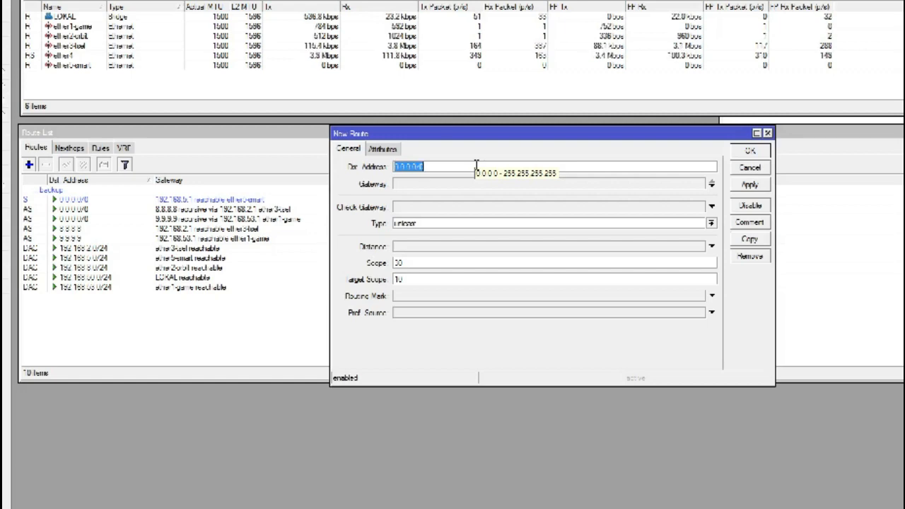
{"action": "type", "text": "1.1"}
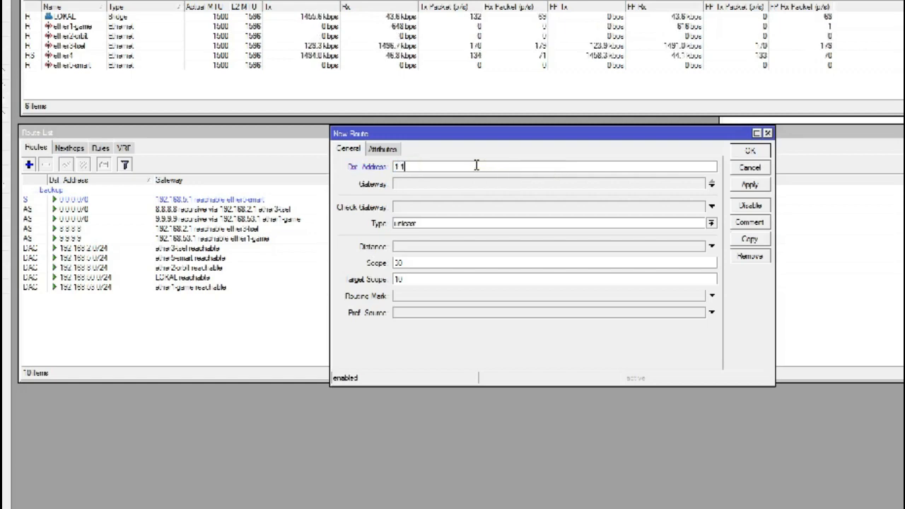
{"action": "type", "text": ".1.1"}
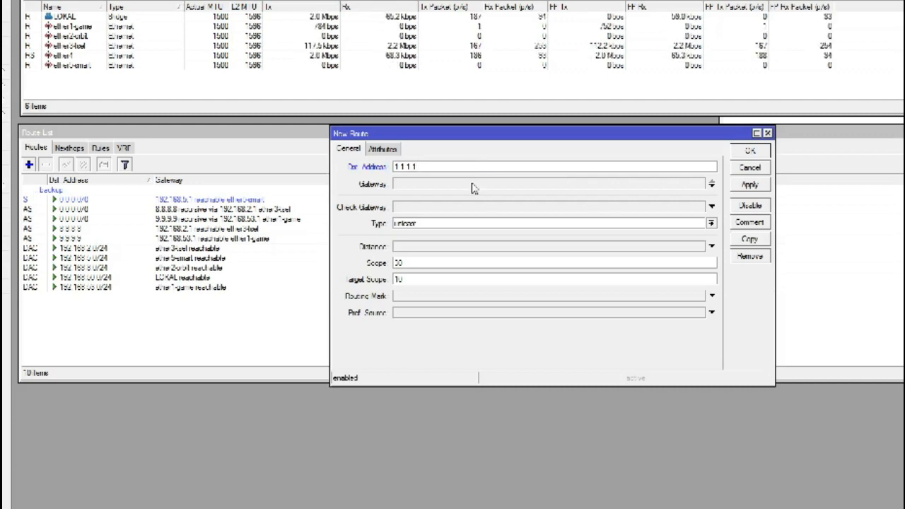
Give the 1.1.1.1 route the gateway 192.168.8.1 with ping gateway checking, and save it
{"action": "left_click", "coordinate": [474, 185]}
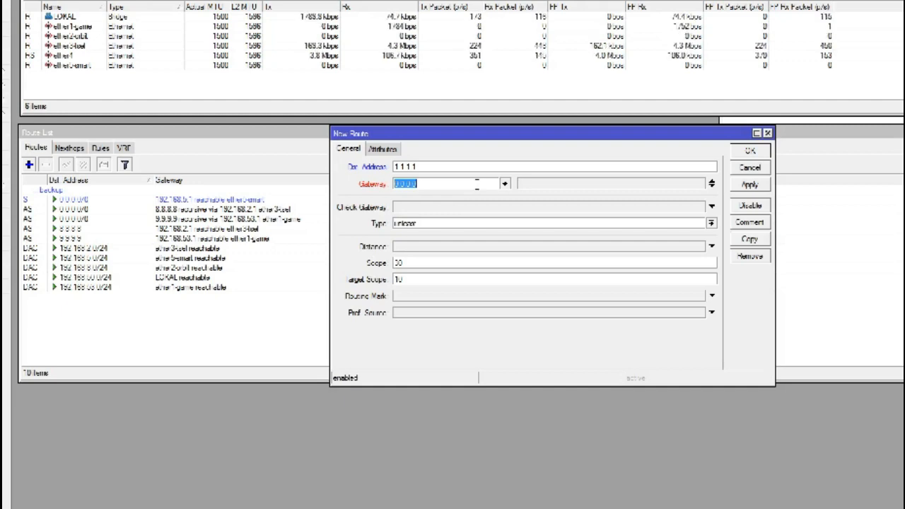
{"action": "type", "text": "192.16"}
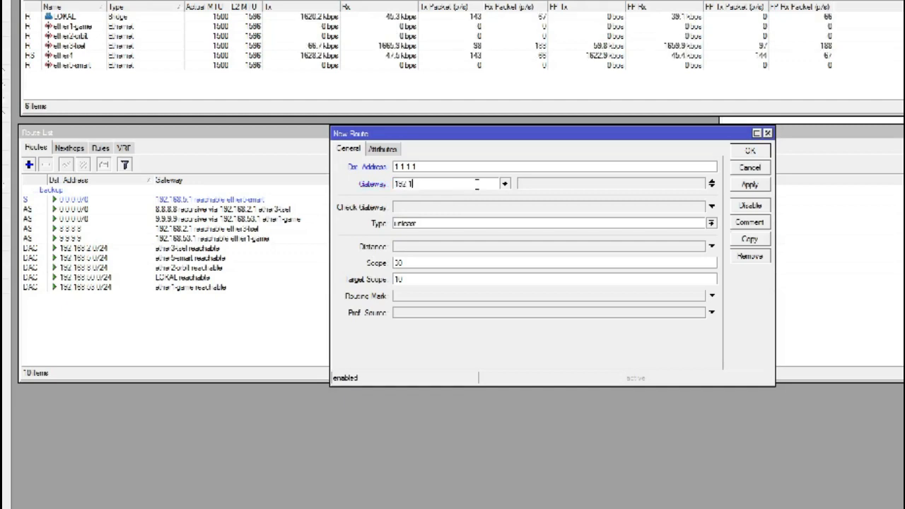
{"action": "type", "text": "8"}
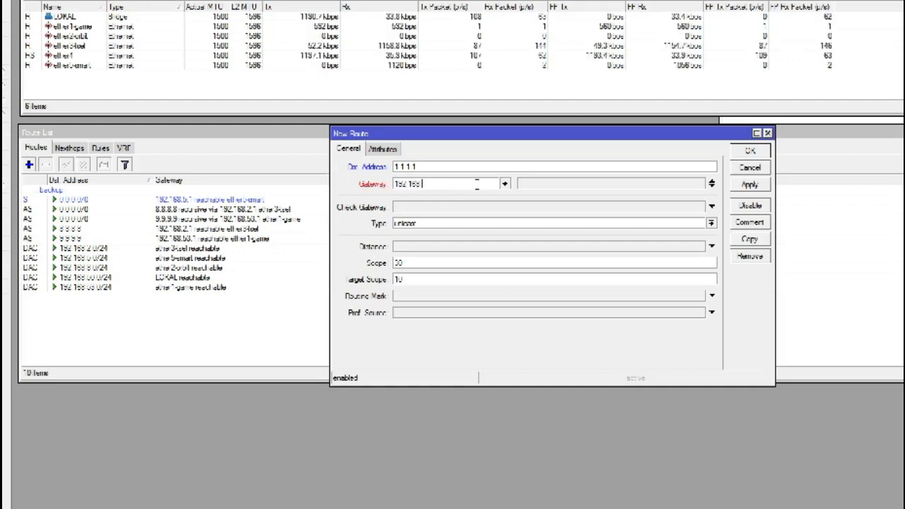
{"action": "type", "text": ".5.1"}
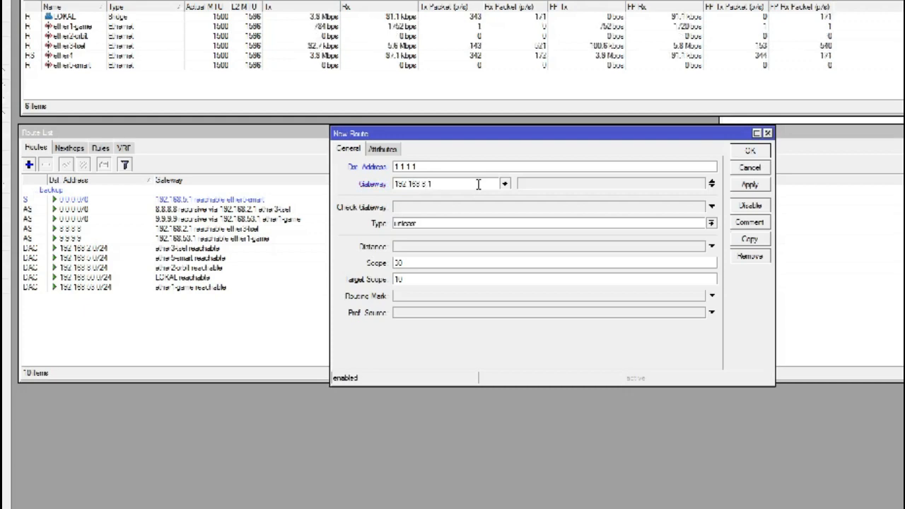
{"action": "left_click", "coordinate": [424, 211]}
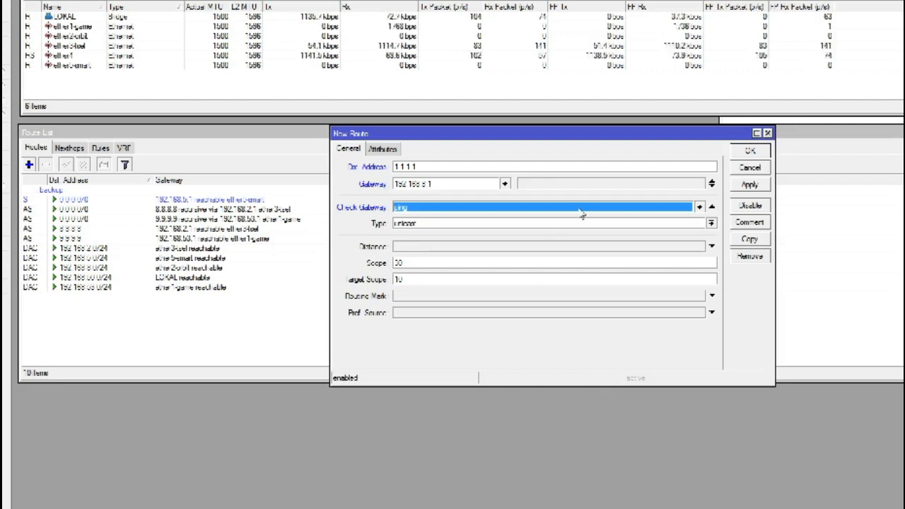
{"action": "left_click", "coordinate": [749, 185]}
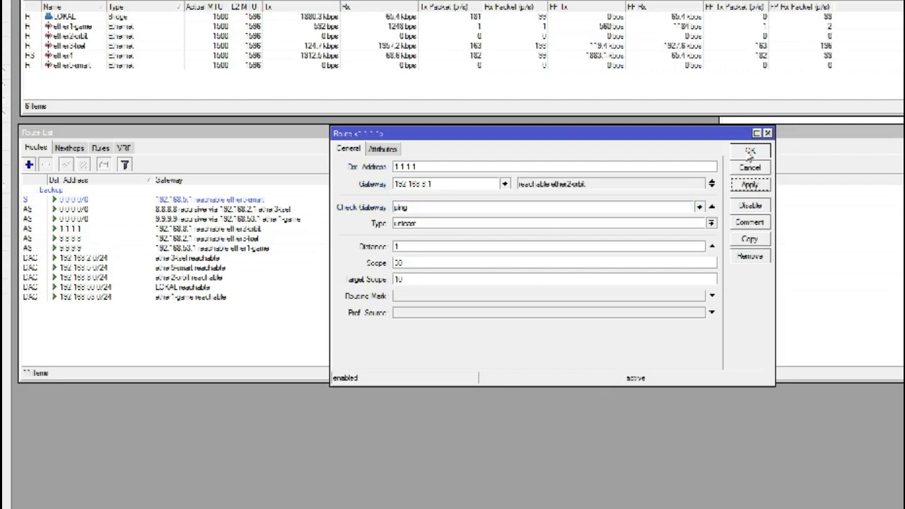
{"action": "left_click", "coordinate": [750, 152]}
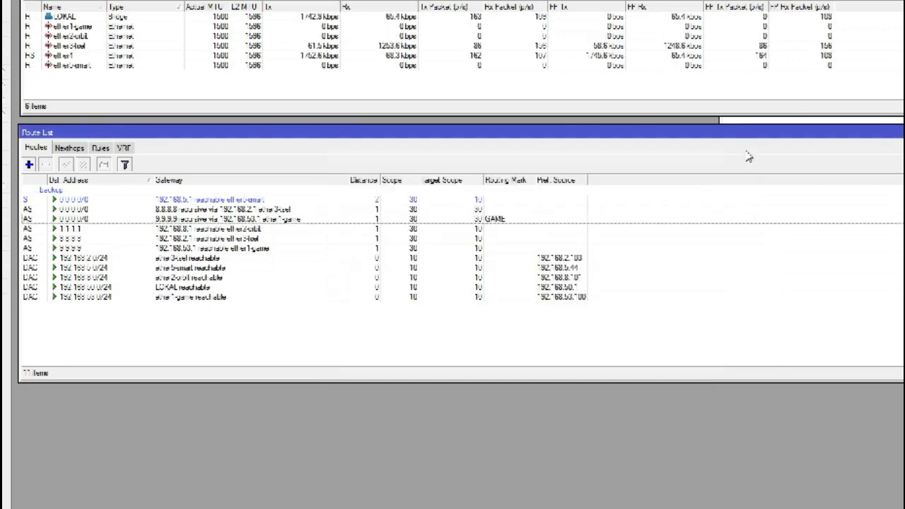
Start another 0.0.0.0/0 route with gateway 1.1.1.1 and gateway checking by ping
{"action": "left_click", "coordinate": [90, 231]}
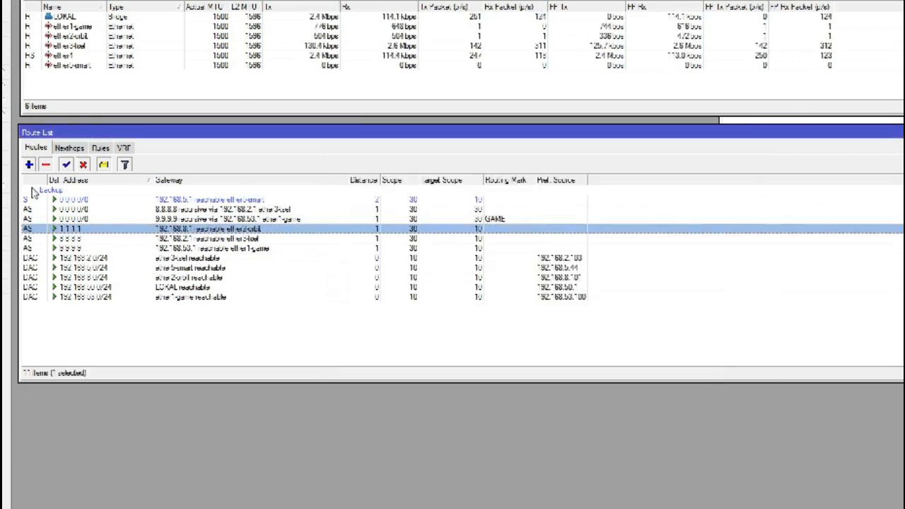
{"action": "left_click", "coordinate": [29, 165]}
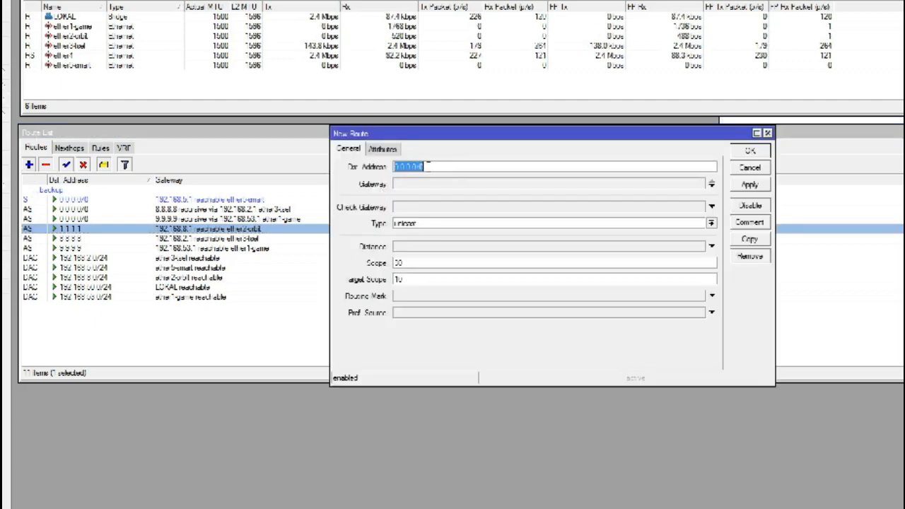
{"action": "left_click", "coordinate": [427, 188]}
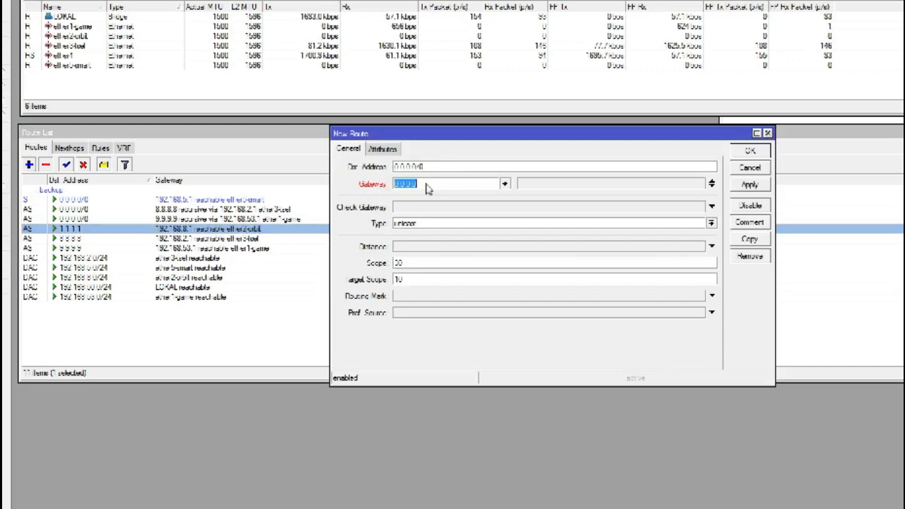
{"action": "type", "text": "1.1"}
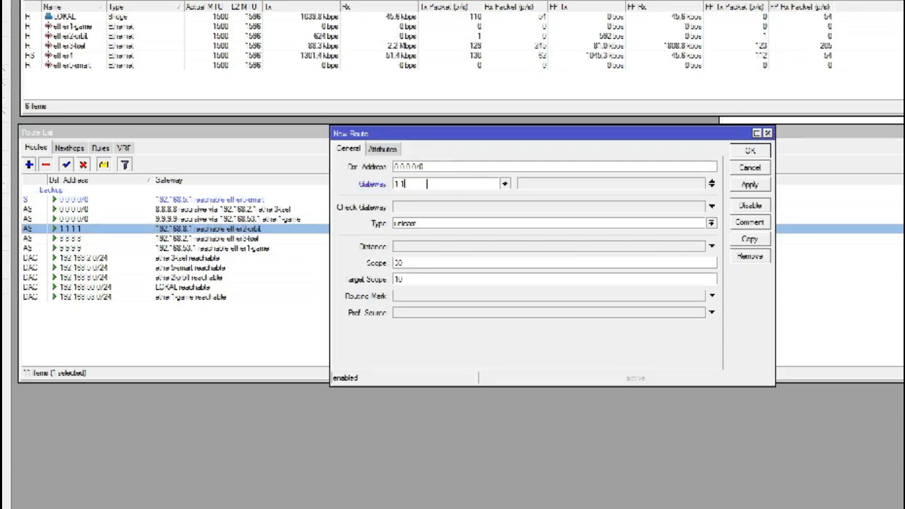
{"action": "type", "text": ".1.1"}
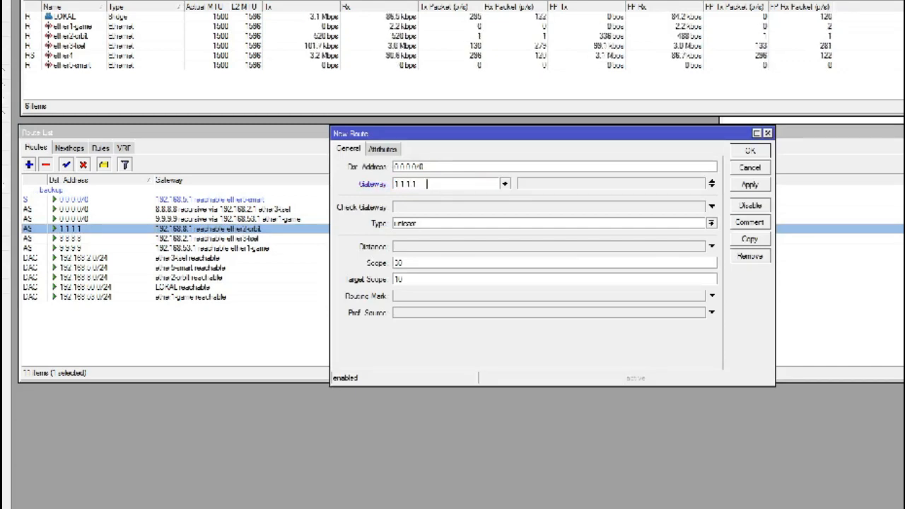
{"action": "left_click", "coordinate": [448, 208]}
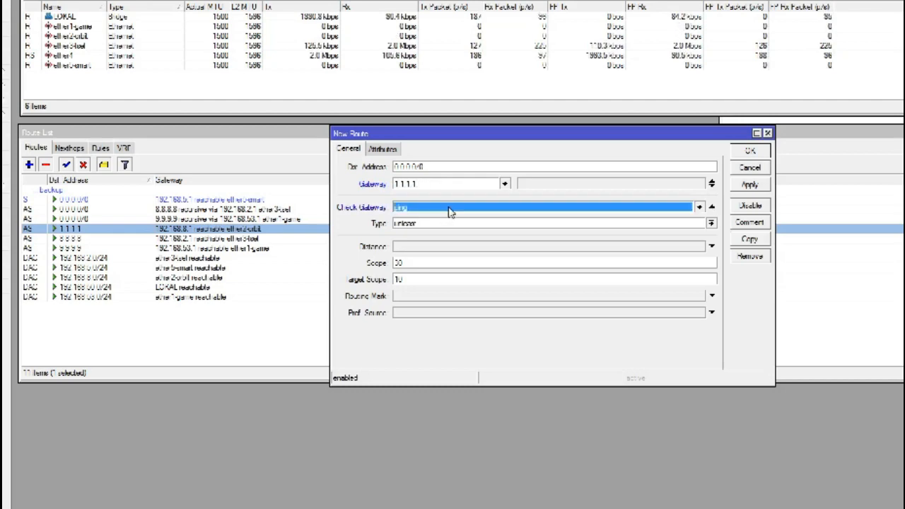
Set the target scope of the route via 1.1.1.1 to 30 and its routing mark to KE-YT, and save it
{"action": "double_click", "coordinate": [400, 279]}
{"action": "type", "text": "3"}
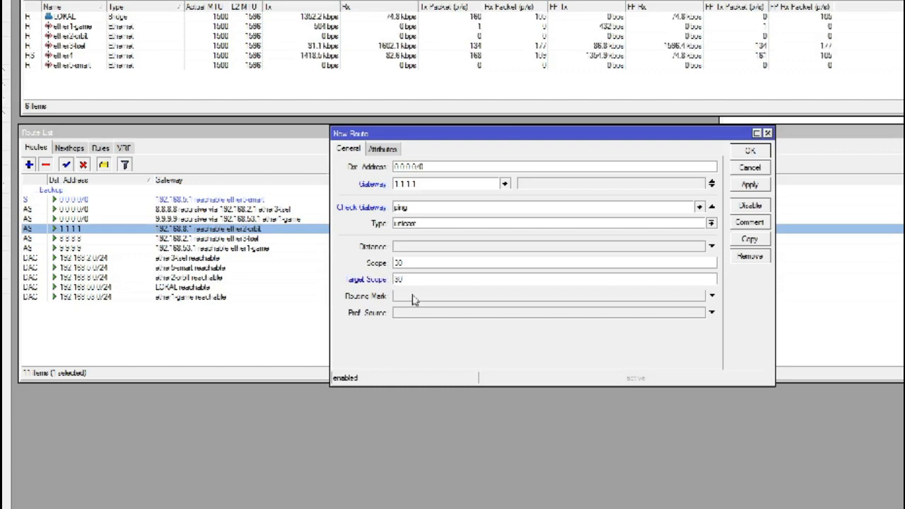
{"action": "left_click", "coordinate": [414, 297]}
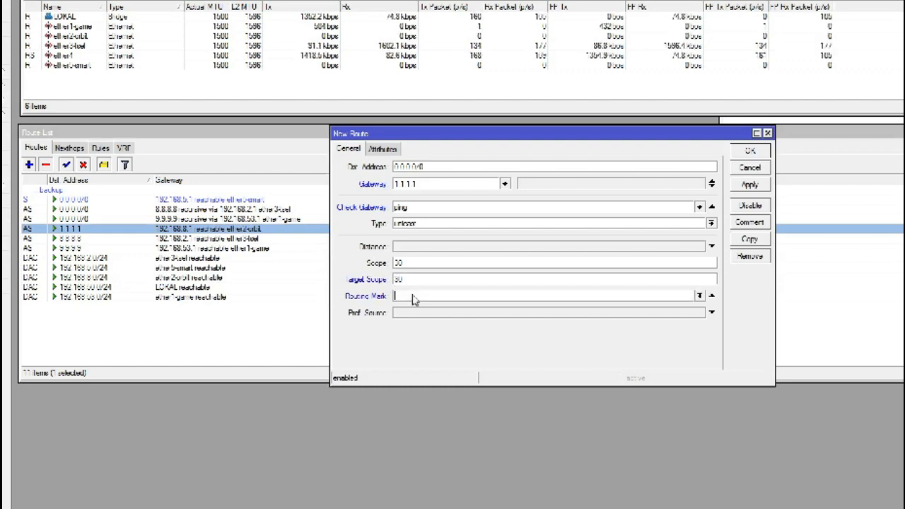
{"action": "left_click", "coordinate": [700, 296]}
{"action": "left_click", "coordinate": [426, 315]}
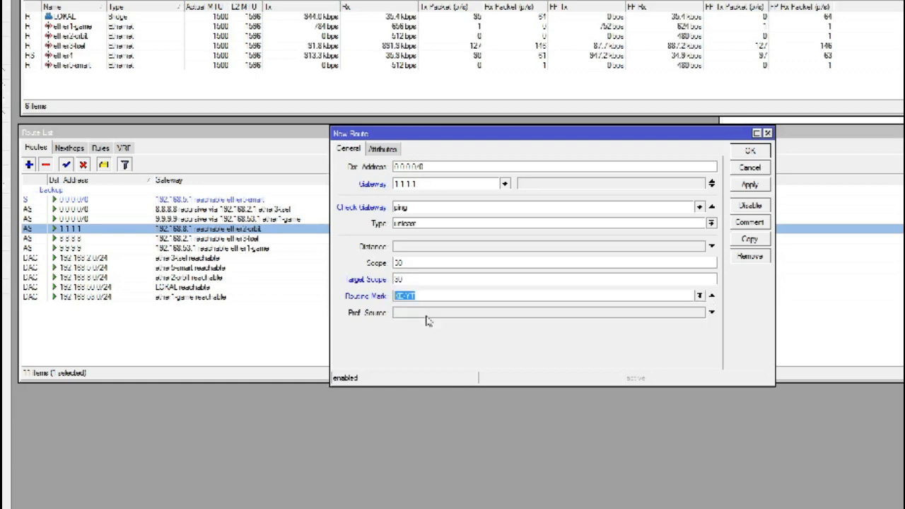
{"action": "left_click", "coordinate": [424, 296]}
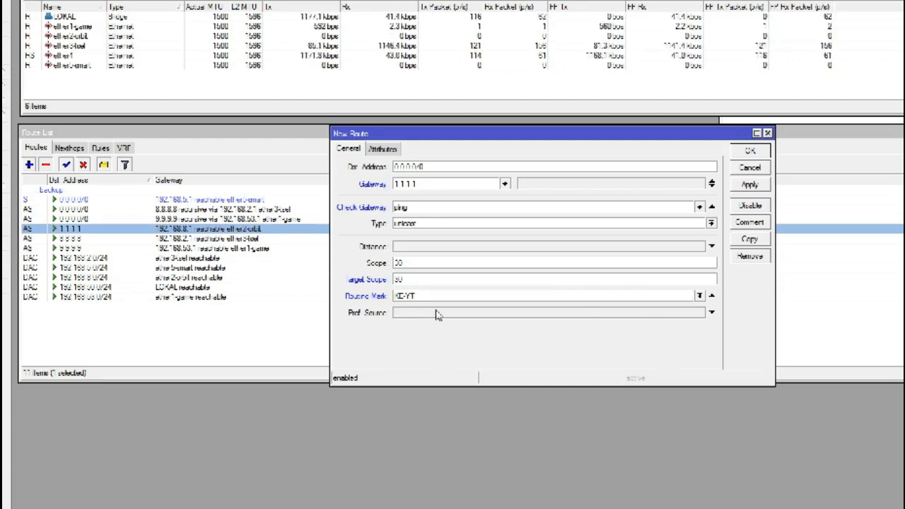
{"action": "left_click", "coordinate": [761, 185]}
{"action": "left_click", "coordinate": [750, 150]}
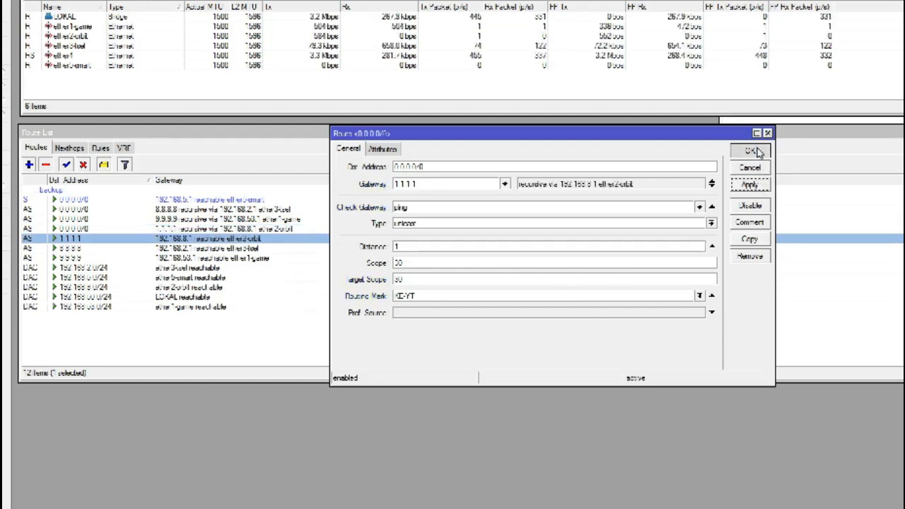
Compare the gateways and routing marks of the 0.0.0.0/0 routes through ether3-tsel, ether1-game and ether2-orbit
{"action": "left_click", "coordinate": [236, 323]}
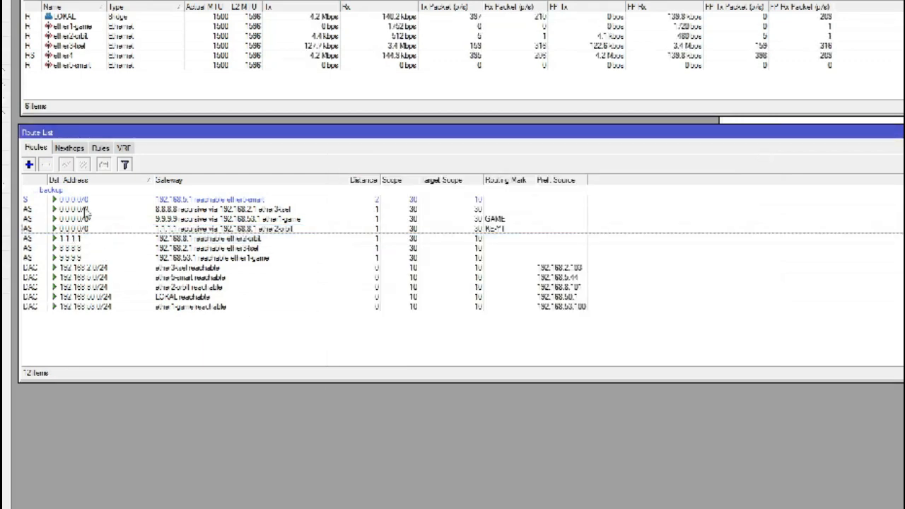
{"action": "left_click", "coordinate": [491, 229]}
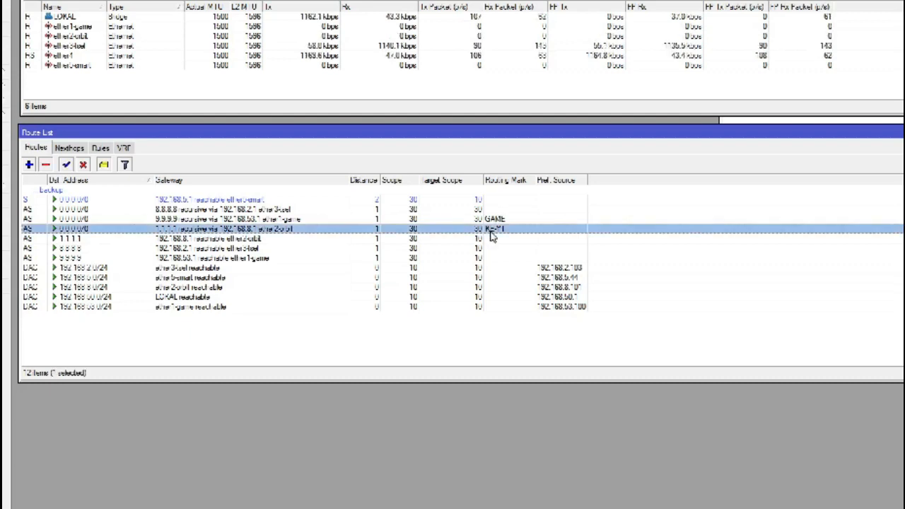
{"action": "left_click", "coordinate": [491, 220]}
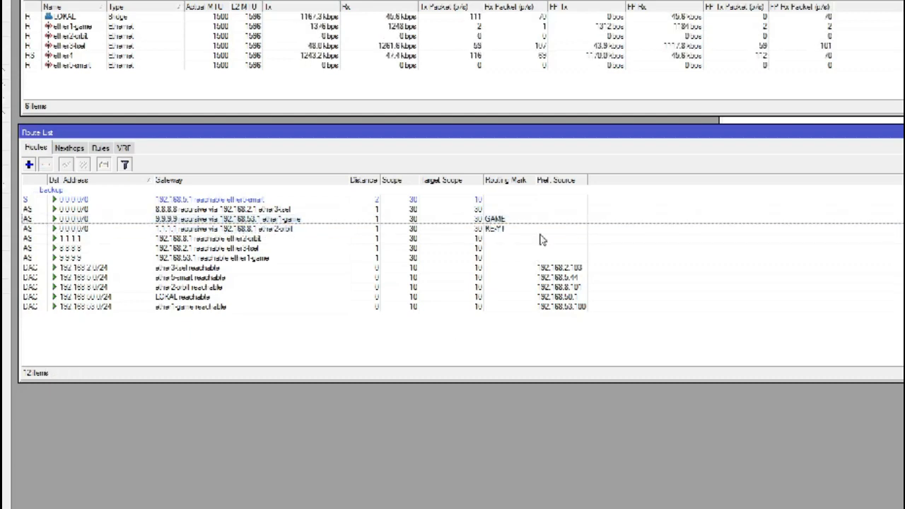
{"action": "left_click", "coordinate": [512, 233]}
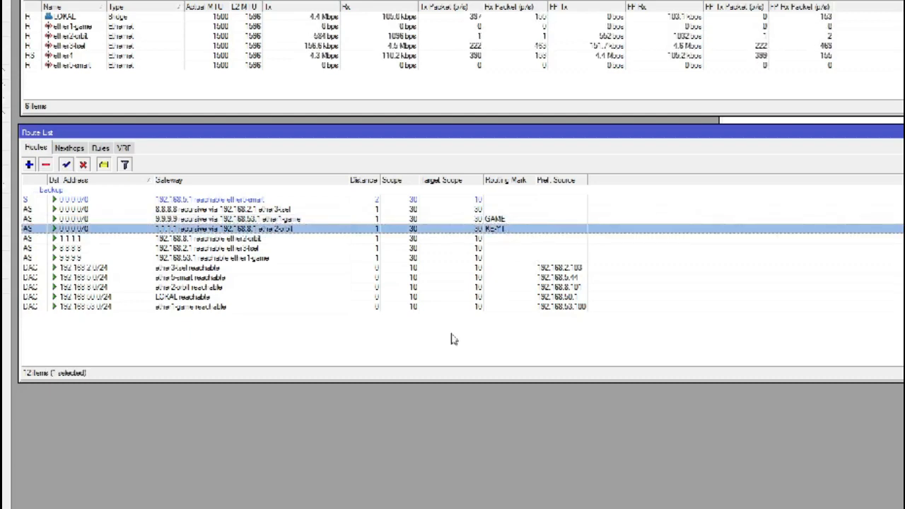
{"action": "left_click", "coordinate": [362, 341]}
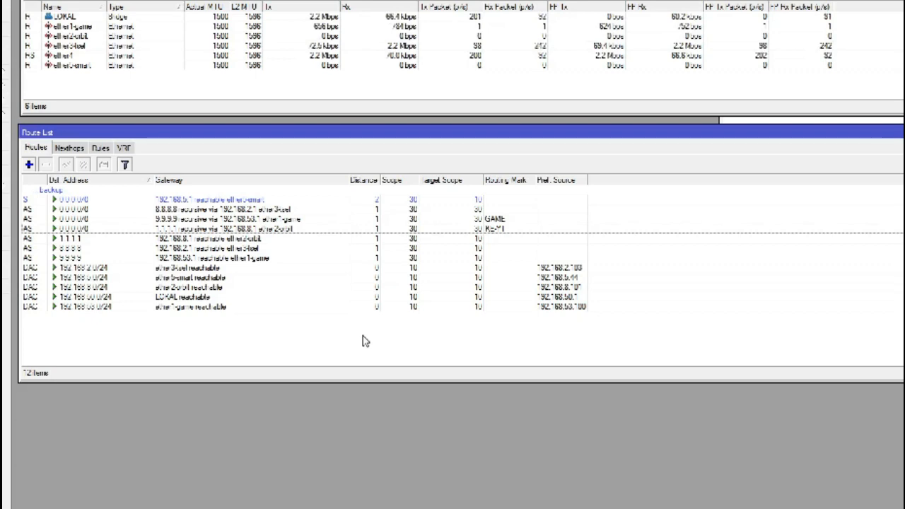
{"action": "left_click", "coordinate": [466, 230]}
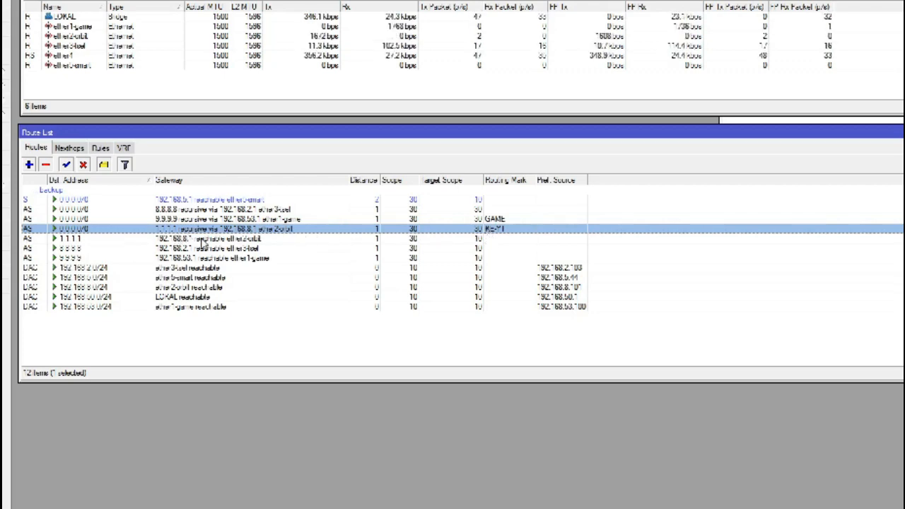
{"action": "left_click", "coordinate": [287, 211]}
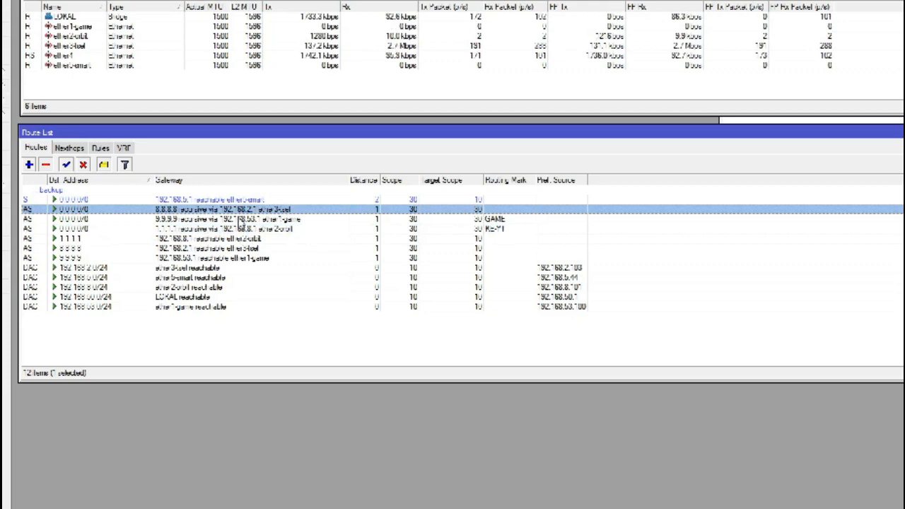
{"action": "left_click", "coordinate": [378, 229]}
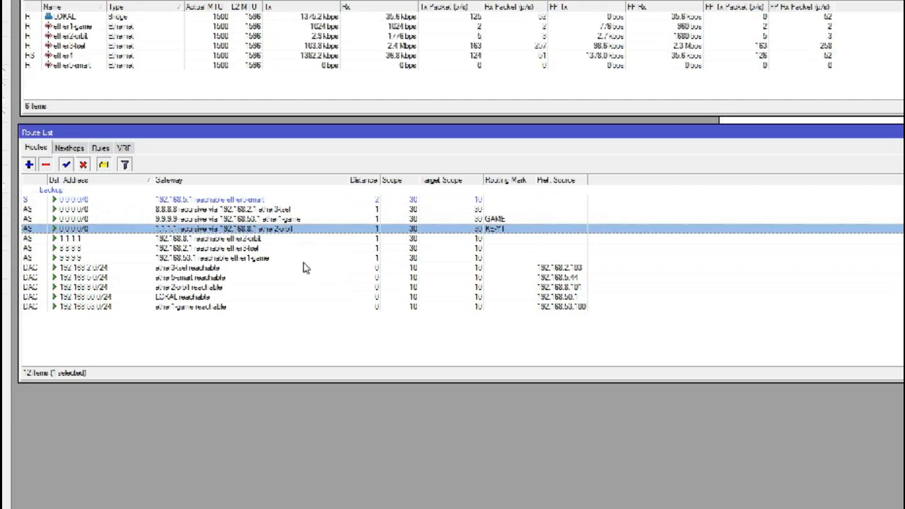
{"action": "left_click", "coordinate": [288, 333]}
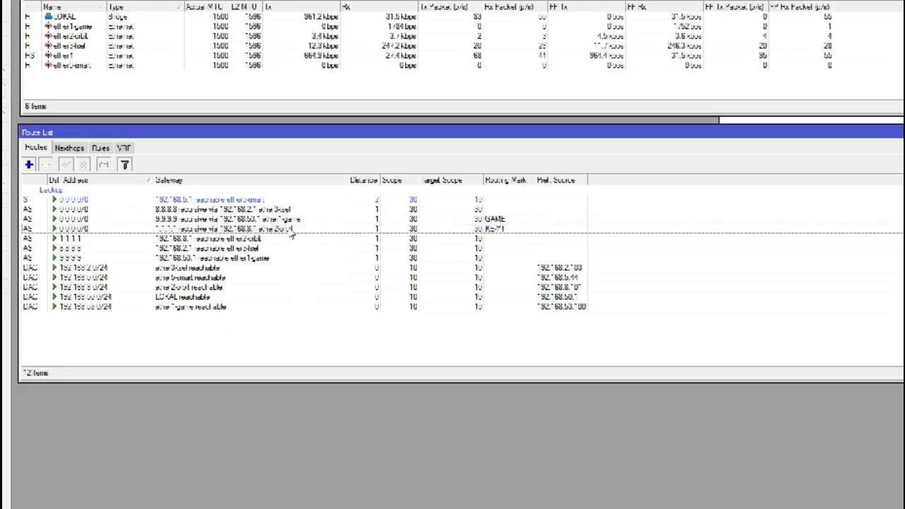
{"action": "left_click", "coordinate": [290, 230]}
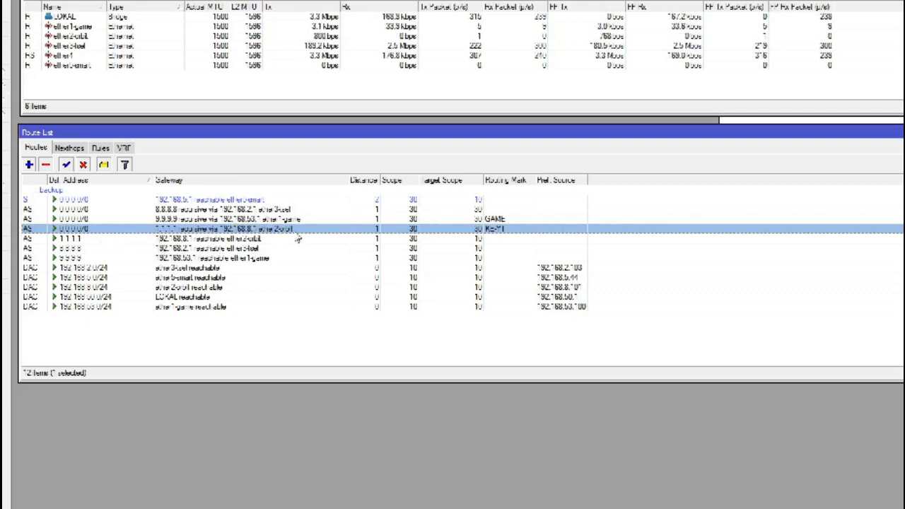
{"action": "left_click", "coordinate": [501, 220]}
{"action": "left_click", "coordinate": [502, 229]}
{"action": "left_click", "coordinate": [503, 220]}
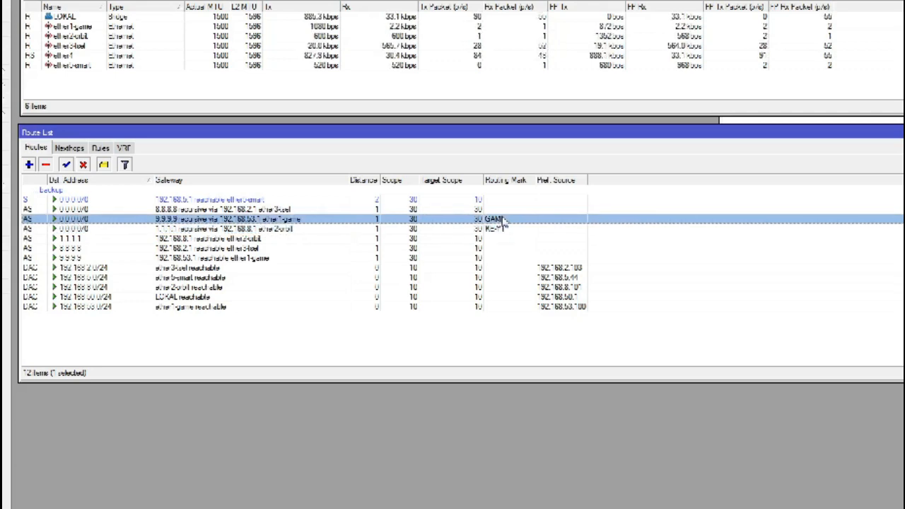
{"action": "left_click", "coordinate": [505, 229]}
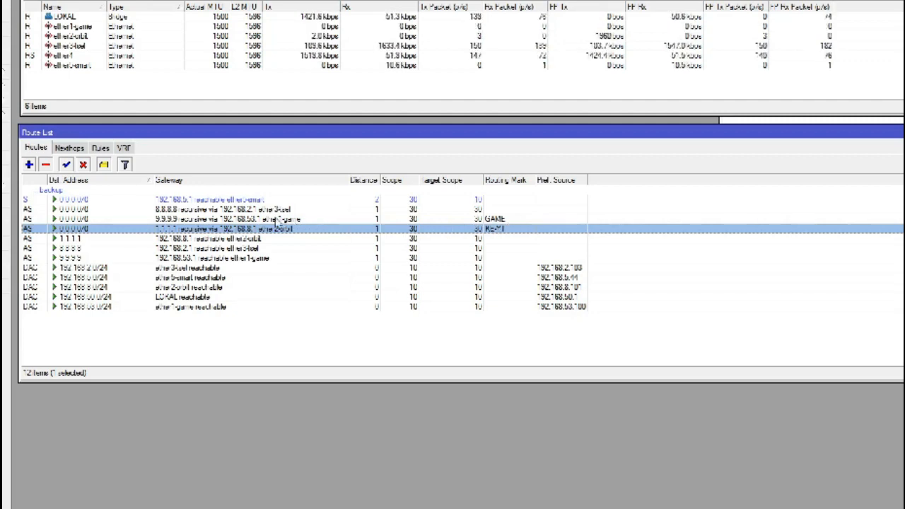
{"action": "left_click", "coordinate": [275, 210]}
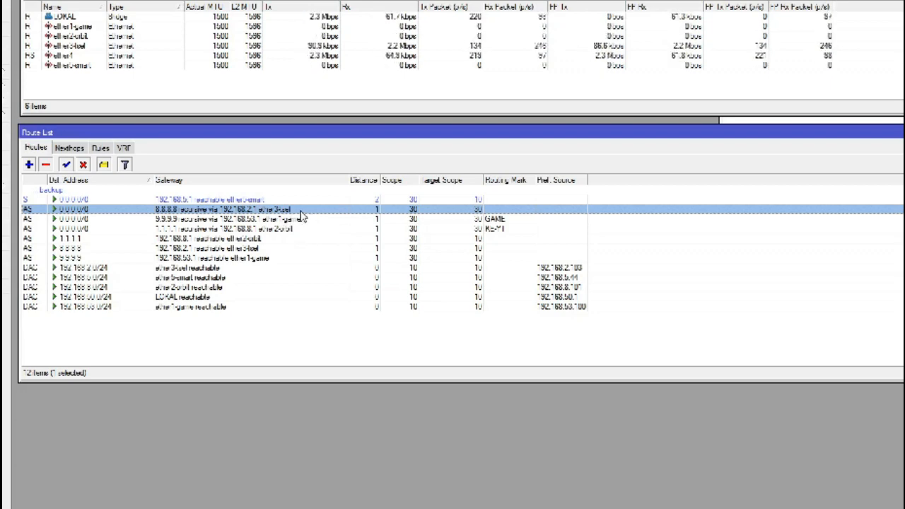
Compare the backup 0.0.0.0/0 route through ether5-smart with the recursive default routes via 8.8.8.8, 9.9.9.9 and 1.1.1.1
{"action": "left_click", "coordinate": [190, 202]}
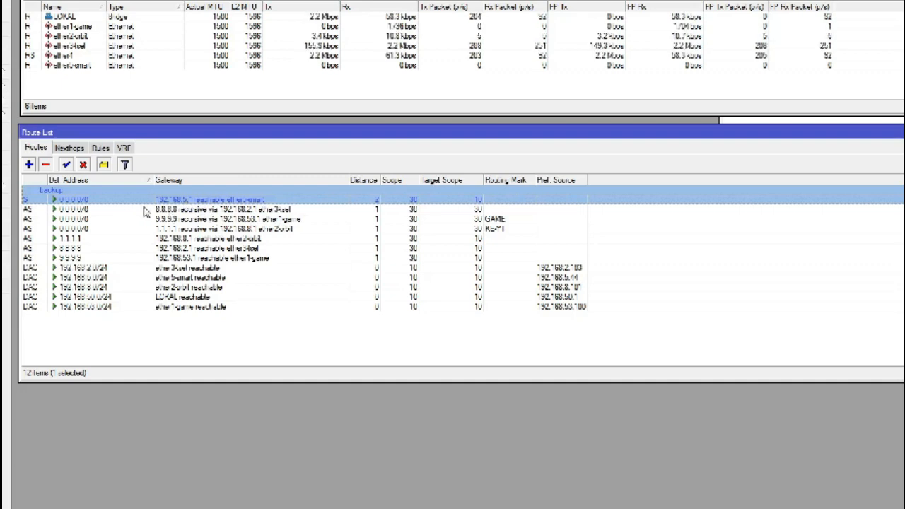
{"action": "left_click", "coordinate": [261, 210]}
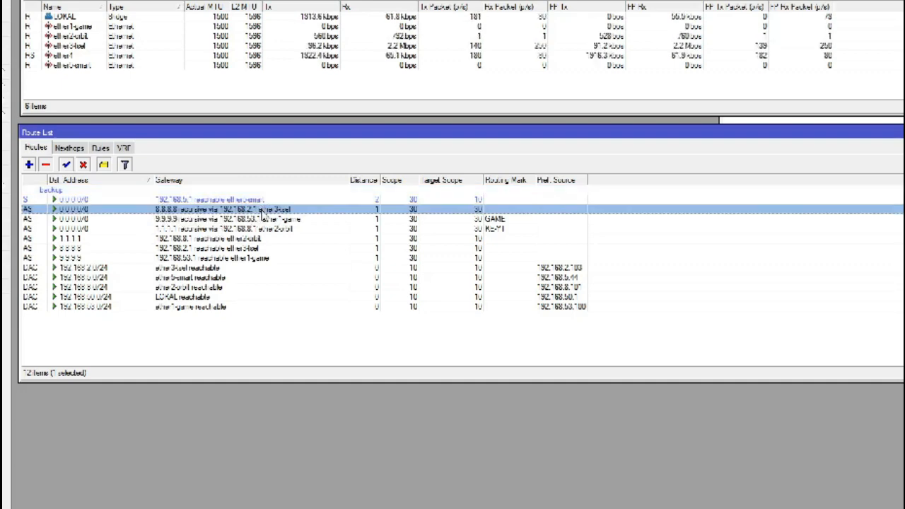
{"action": "left_click", "coordinate": [256, 202]}
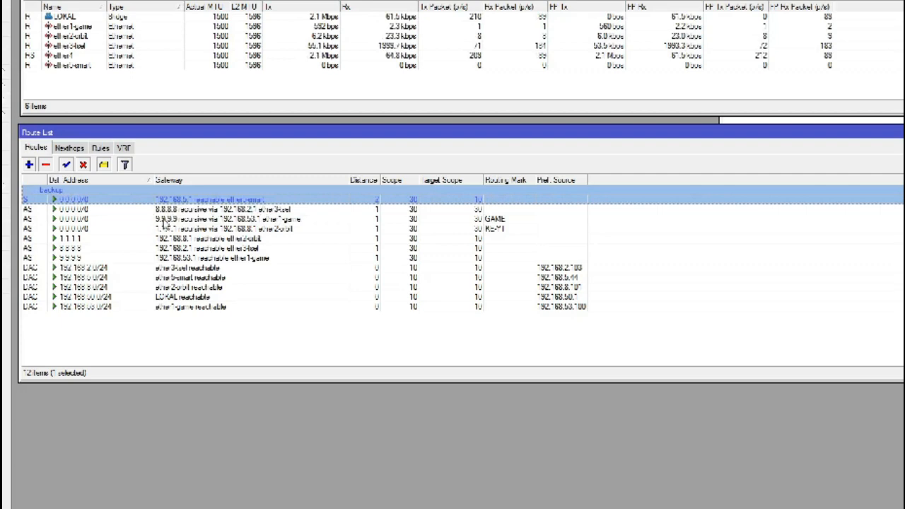
{"action": "left_click", "coordinate": [248, 211]}
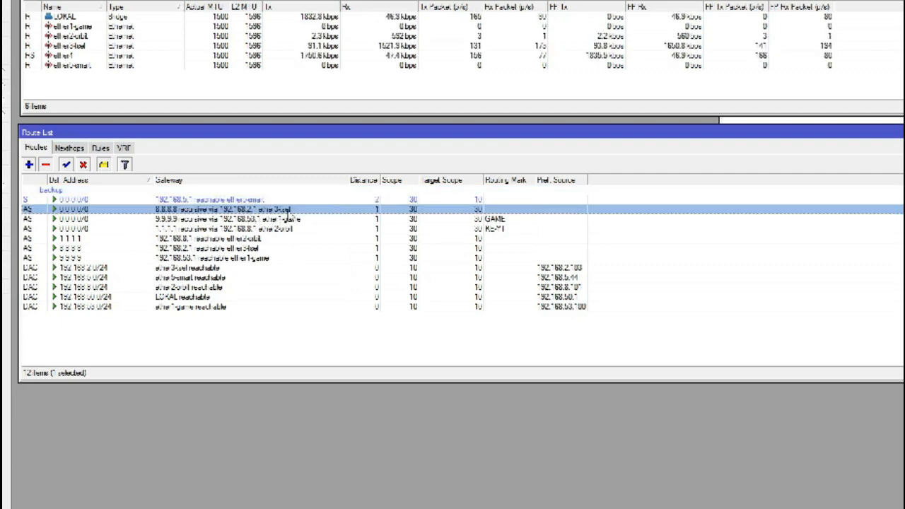
{"action": "left_click", "coordinate": [289, 220]}
{"action": "left_click", "coordinate": [291, 229]}
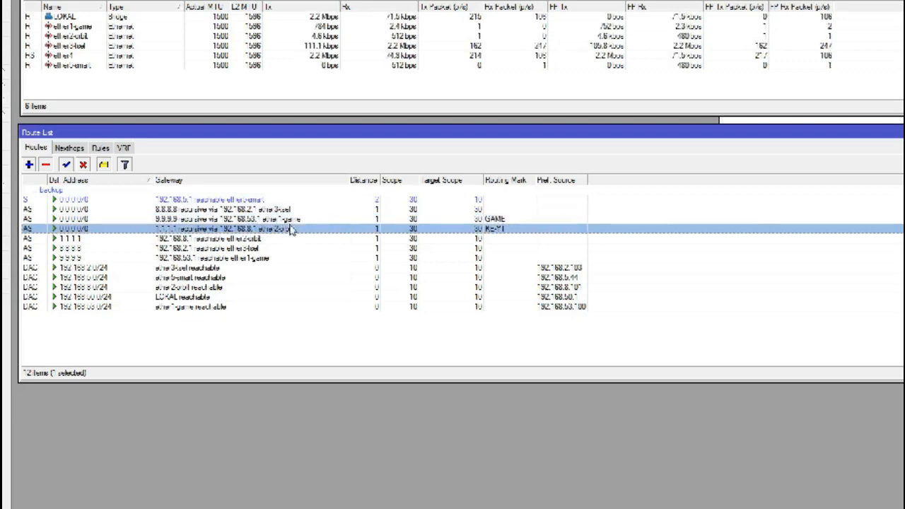
{"action": "left_click", "coordinate": [290, 220]}
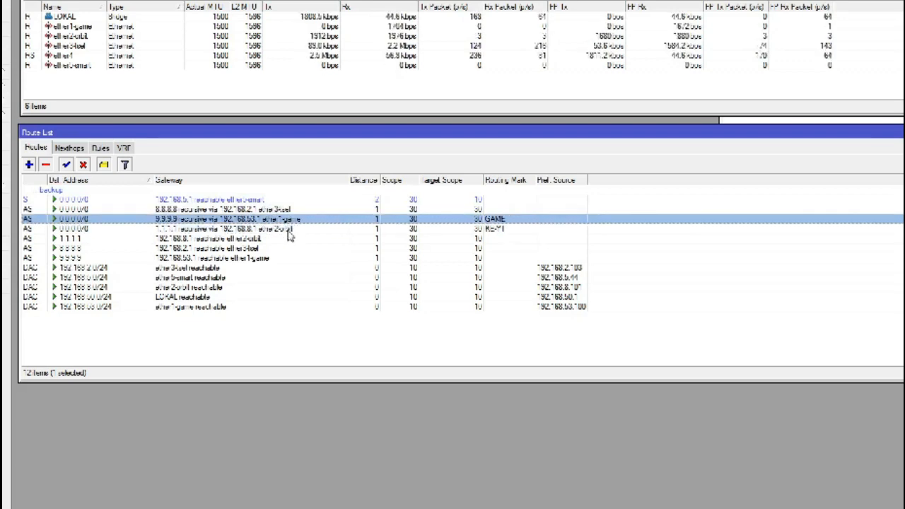
{"action": "left_click", "coordinate": [289, 231]}
{"action": "left_click", "coordinate": [290, 220]}
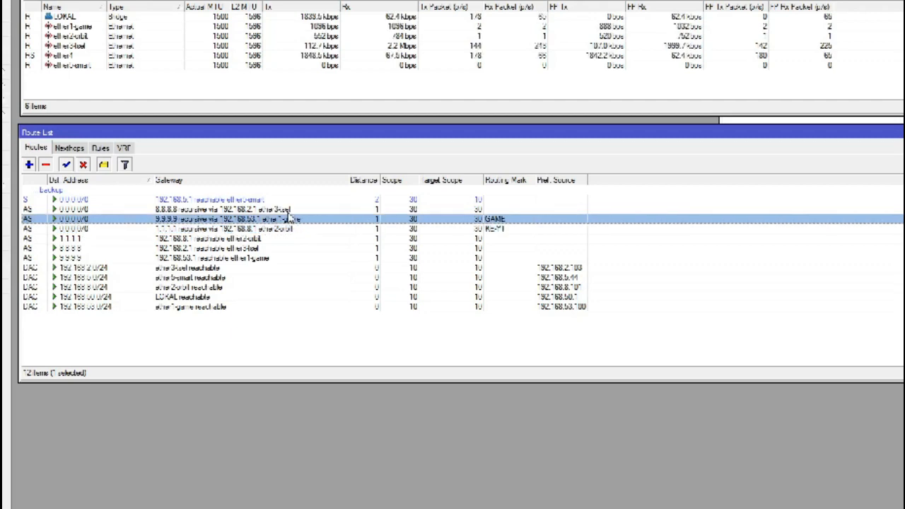
{"action": "left_click", "coordinate": [290, 210]}
{"action": "left_click", "coordinate": [293, 230]}
{"action": "left_click", "coordinate": [290, 220]}
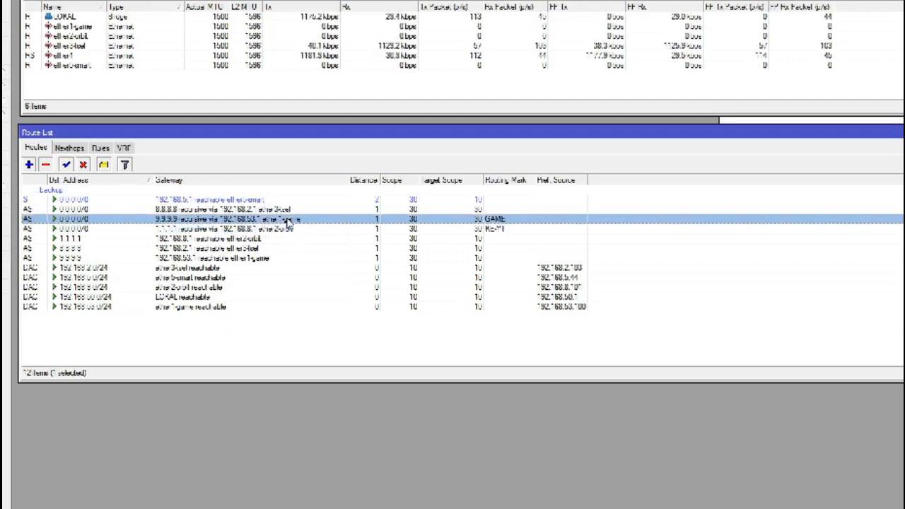
{"action": "left_click", "coordinate": [289, 211]}
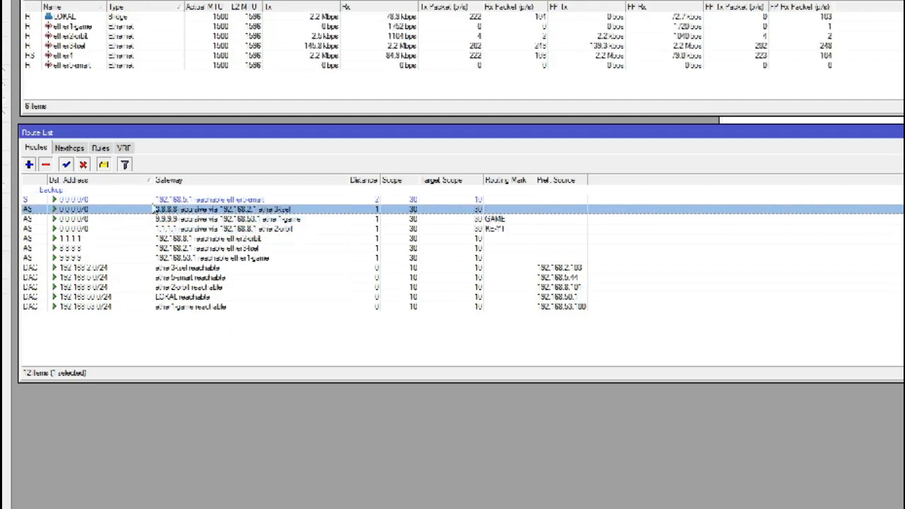
{"action": "left_click", "coordinate": [116, 201]}
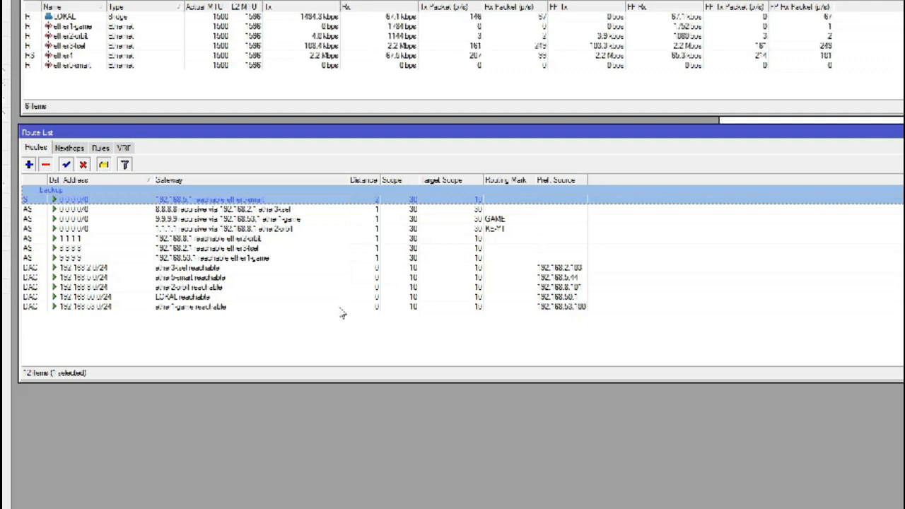
{"action": "left_click", "coordinate": [322, 347]}
{"action": "left_click", "coordinate": [261, 202]}
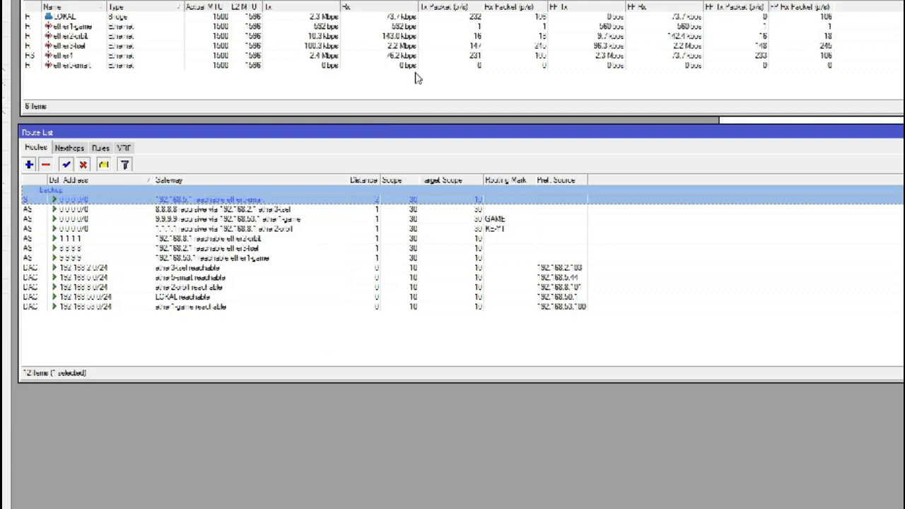
{"action": "left_click", "coordinate": [287, 211]}
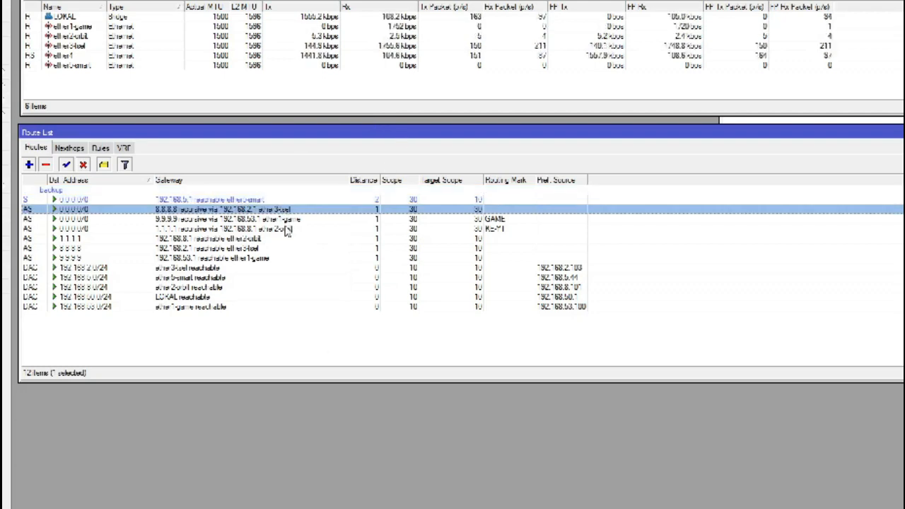
{"action": "left_click", "coordinate": [197, 203]}
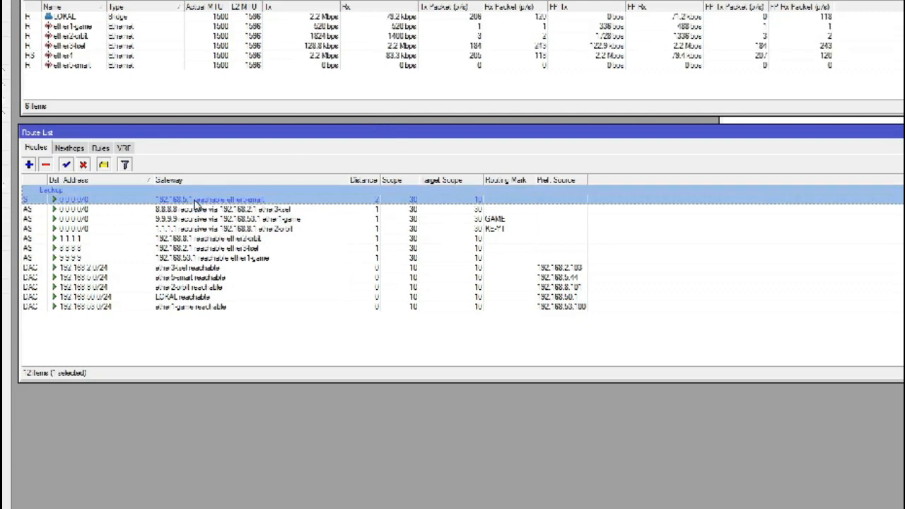
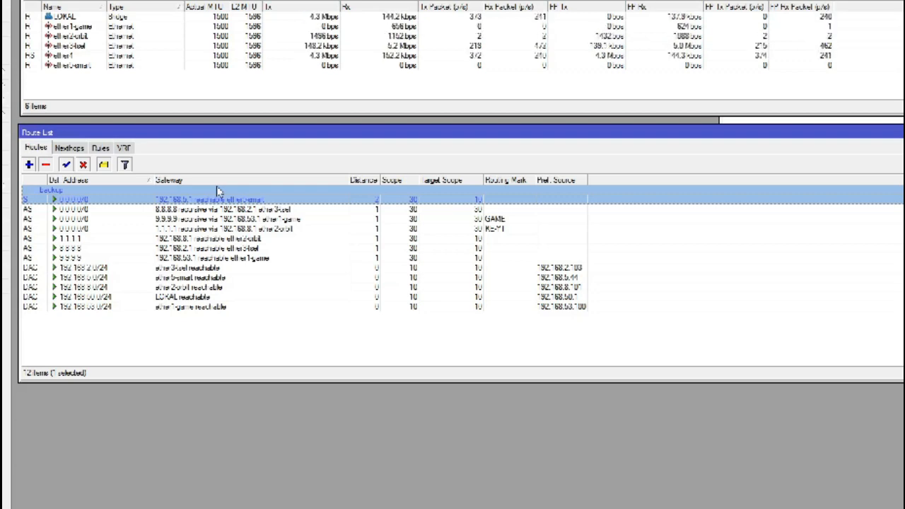
Review how the GAME and KE-YT marked routes and the unmarked ether3-tsel route relate to the ether5-smart backup
{"action": "left_click", "coordinate": [246, 222]}
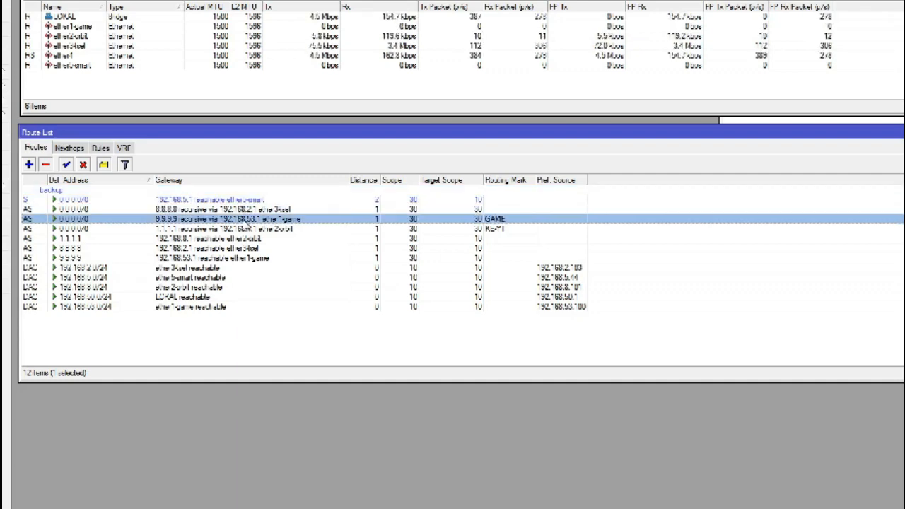
{"action": "left_click", "coordinate": [247, 229]}
{"action": "left_click", "coordinate": [164, 358]}
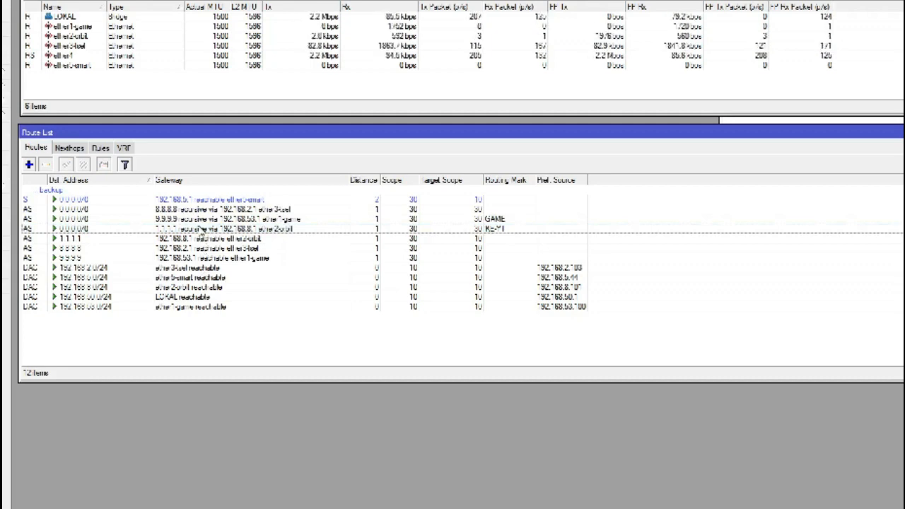
{"action": "left_click", "coordinate": [191, 195]}
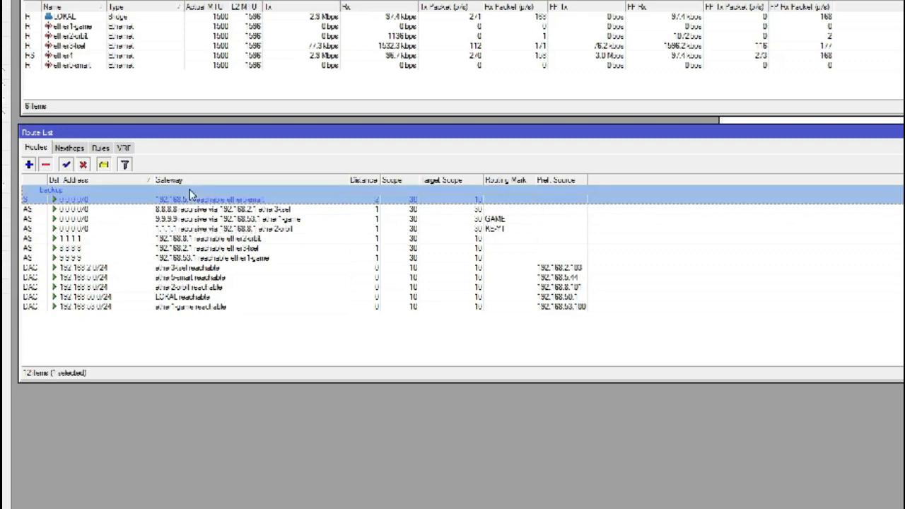
{"action": "left_click", "coordinate": [242, 330]}
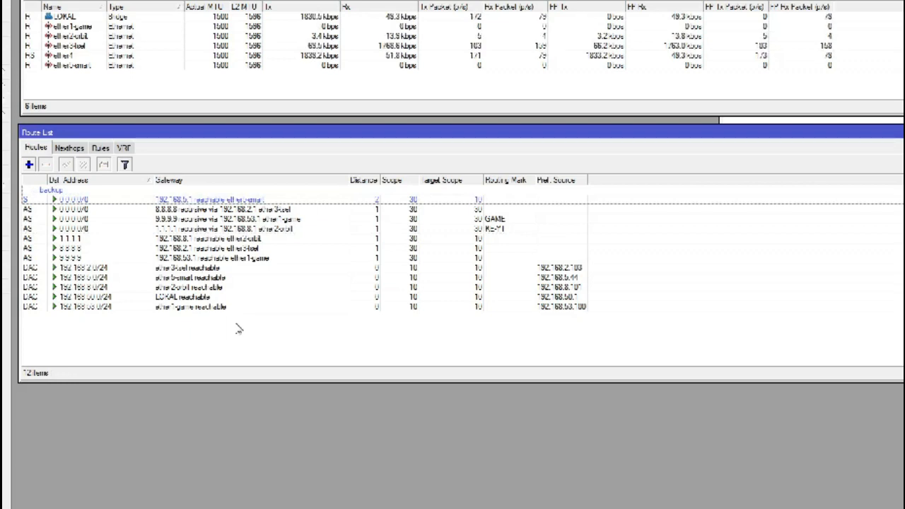
{"action": "left_click", "coordinate": [212, 228]}
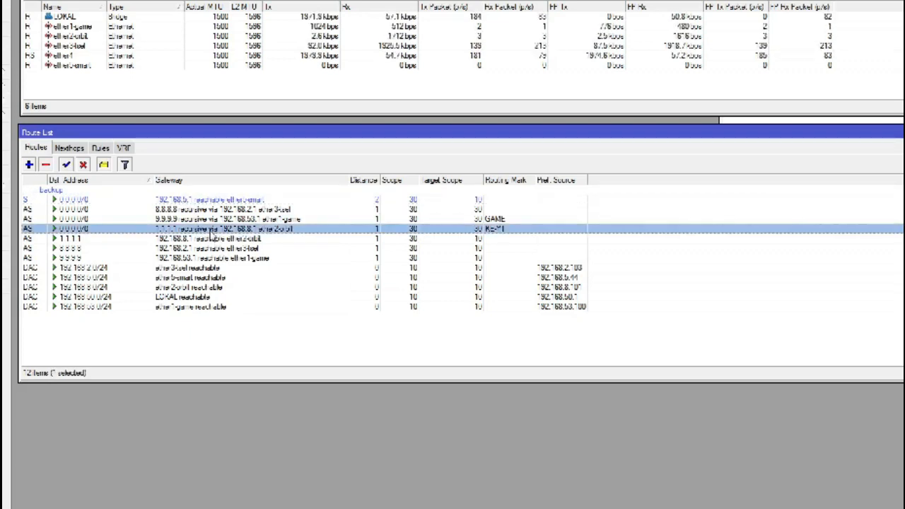
{"action": "left_click", "coordinate": [205, 219]}
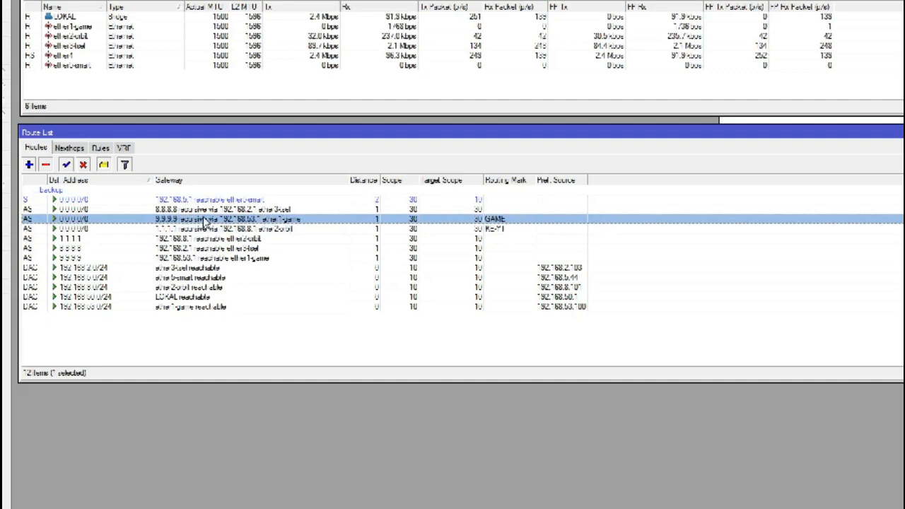
{"action": "left_click", "coordinate": [203, 212]}
{"action": "left_click", "coordinate": [189, 332]}
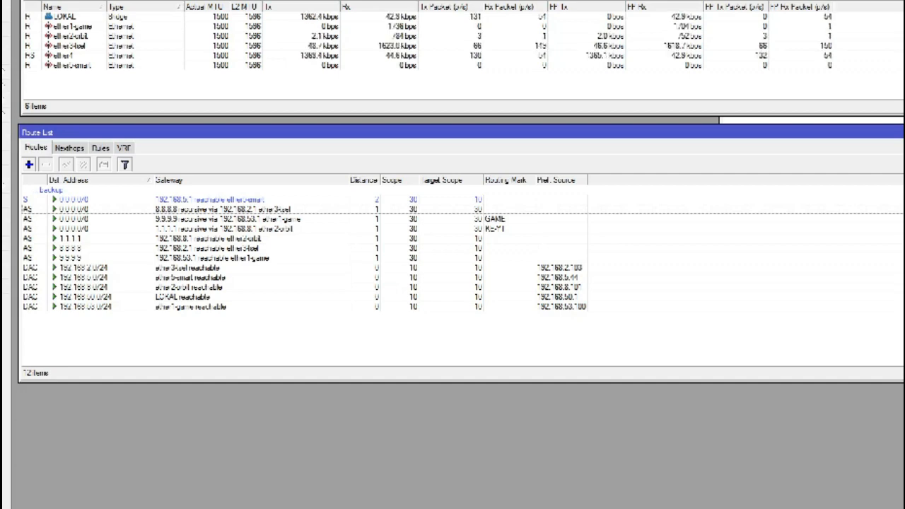
Close the DHCP client list and make the interface list window slightly taller
{"action": "left_click", "coordinate": [849, 120]}
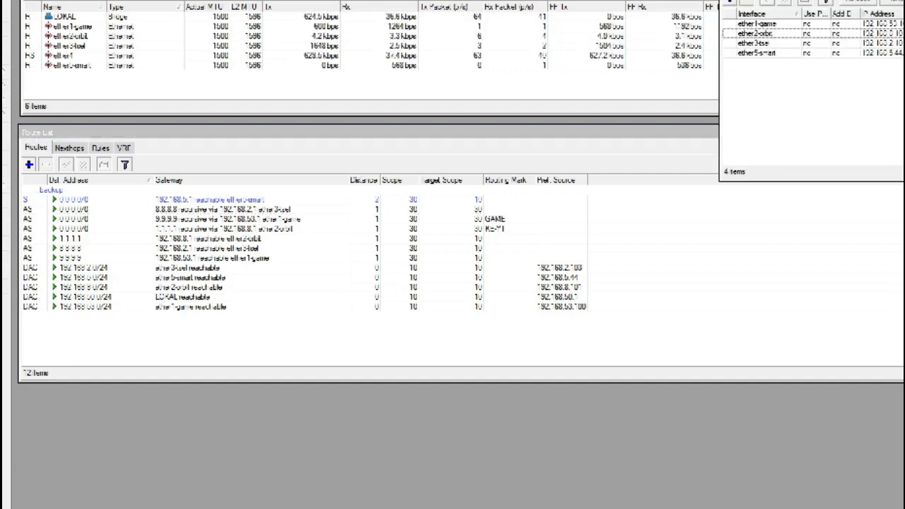
{"action": "key", "text": "Escape"}
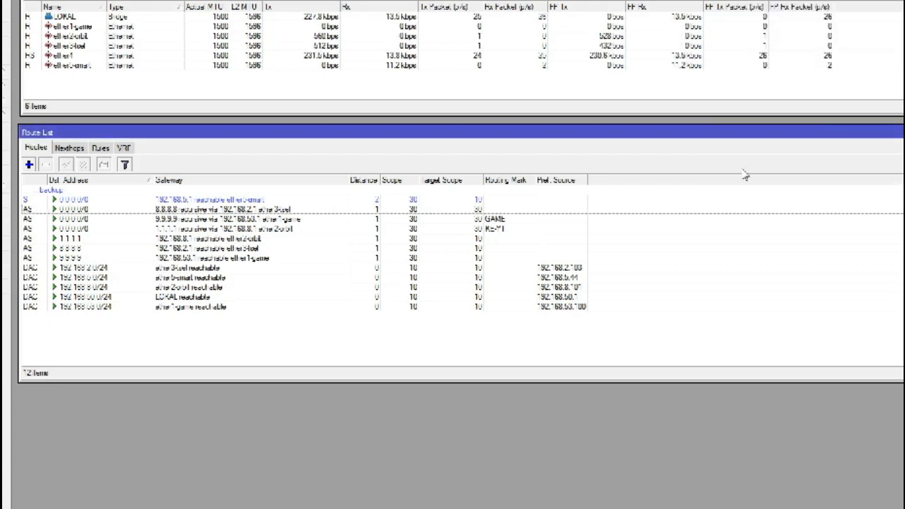
{"action": "left_click", "coordinate": [513, 84]}
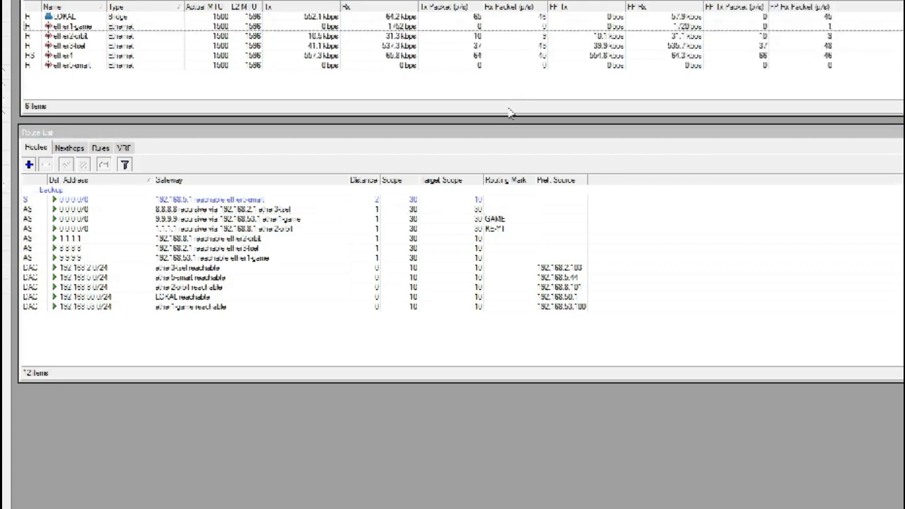
{"action": "mouse_move", "coordinate": [501, 112]}
{"action": "left_mouse_down"}
{"action": "mouse_move", "coordinate": [500, 105]}
{"action": "mouse_move", "coordinate": [505, 120]}
{"action": "left_mouse_up"}
{"action": "left_click", "coordinate": [520, 136]}
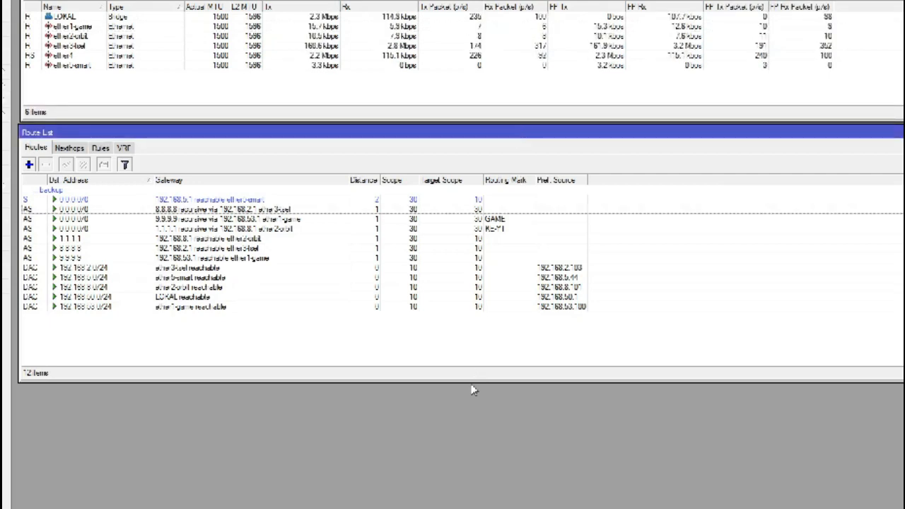
Shorten the Route List window to fit its entries and place it just below the interface list
{"action": "left_click_drag", "start_coordinate": [480, 381], "coordinate": [513, 342]}
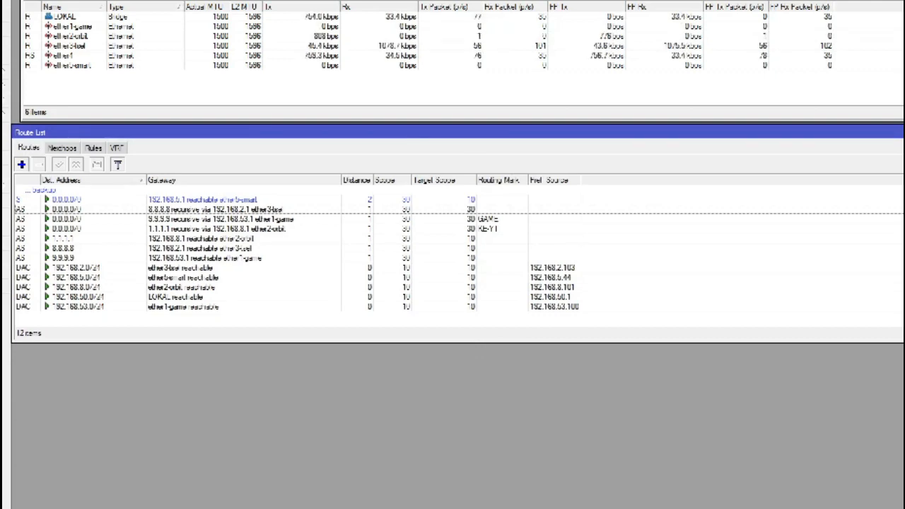
{"action": "left_click", "coordinate": [72, 26]}
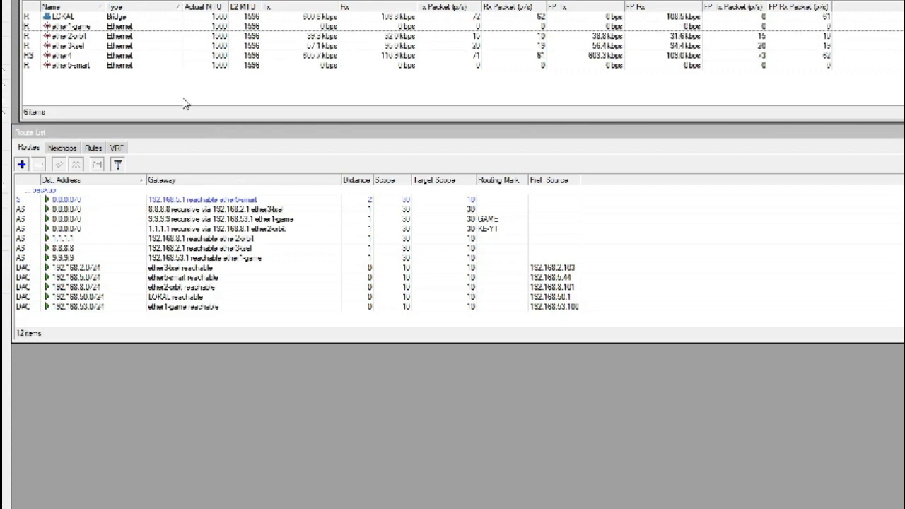
{"action": "left_click", "coordinate": [140, 133]}
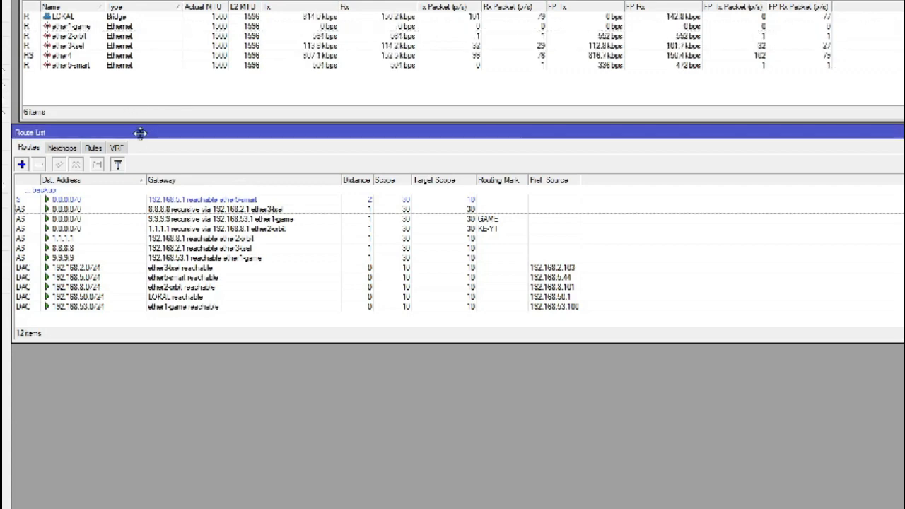
{"action": "left_click_drag", "start_coordinate": [140, 133], "coordinate": [144, 137]}
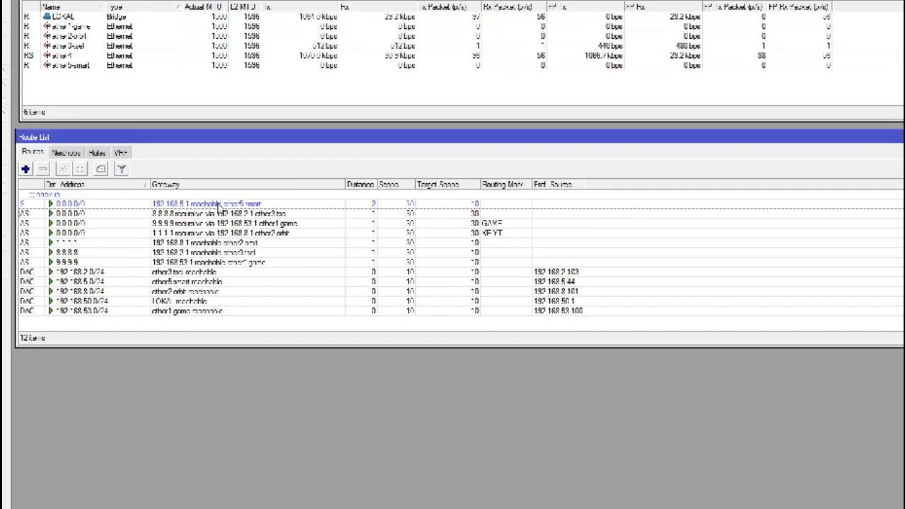
{"action": "left_click", "coordinate": [218, 205]}
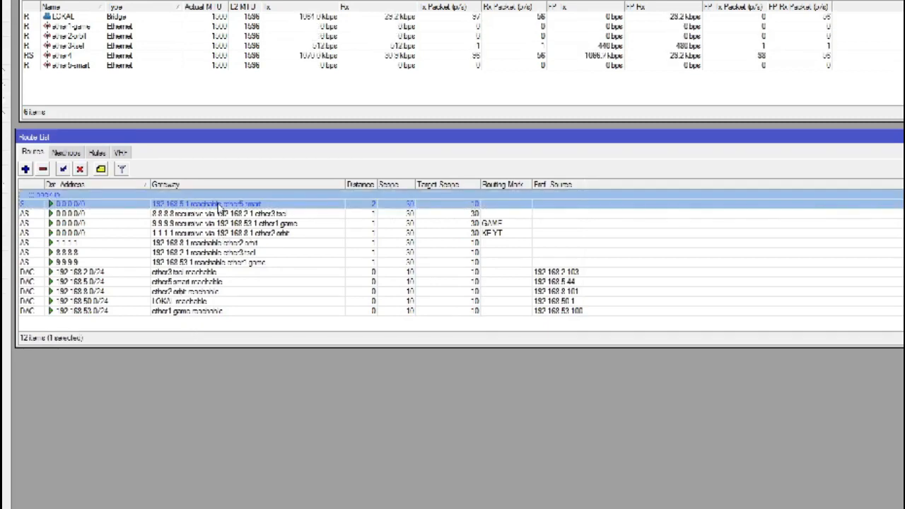
{"action": "left_click", "coordinate": [223, 324]}
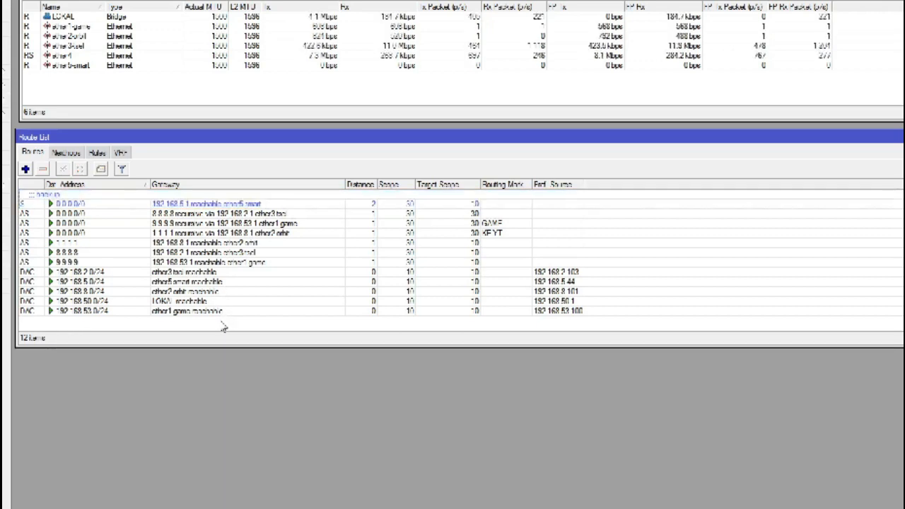